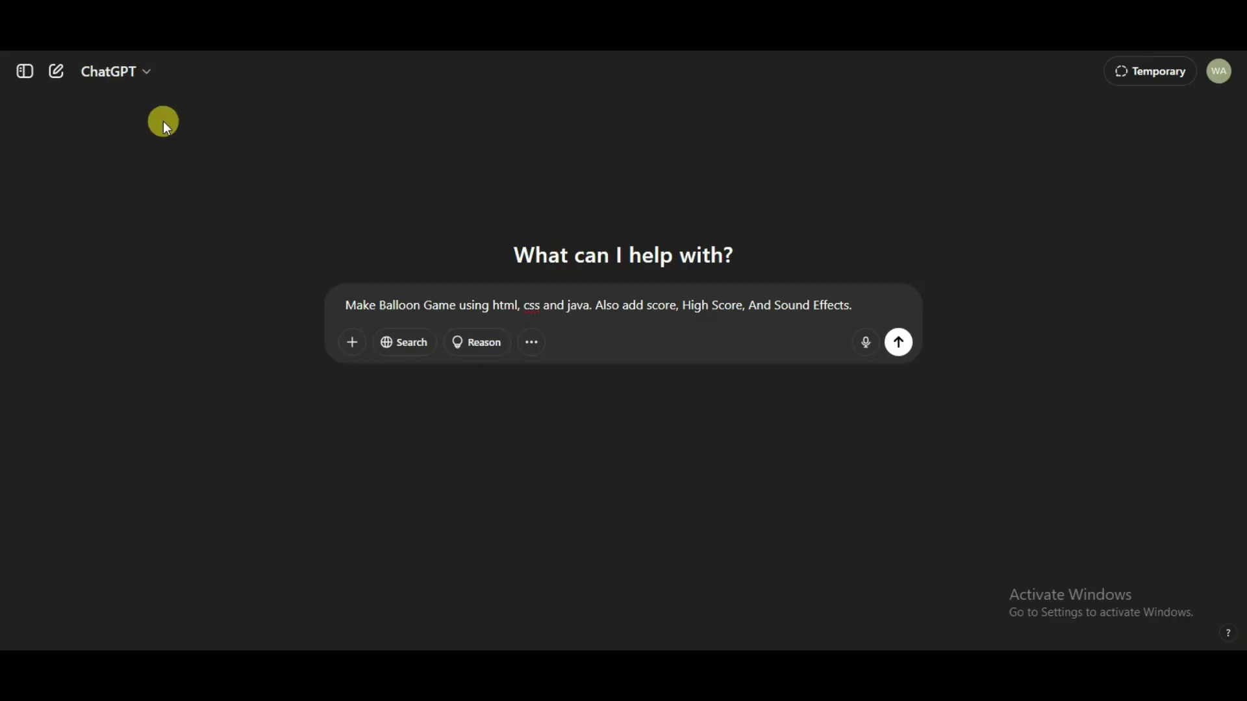
- Send the balloon game prompt, then open the returned Balloon Pop Game HTML in the code editor
left_click_drag(351, 299, 594, 315)
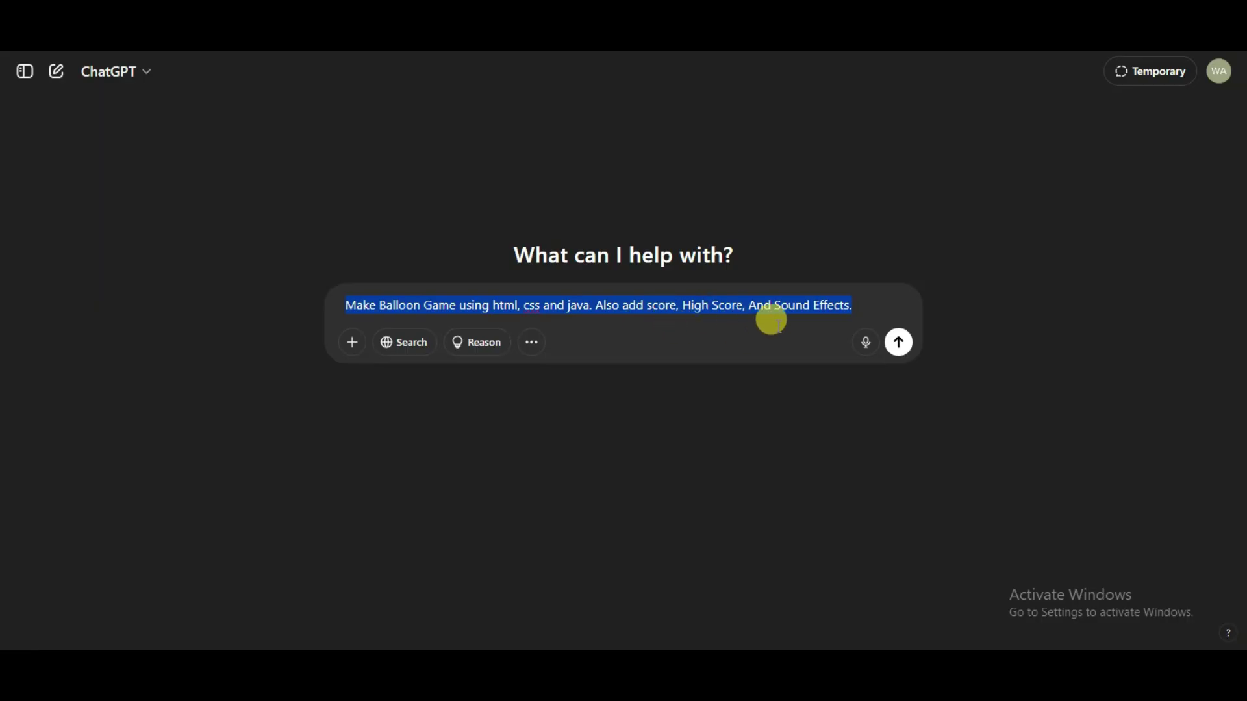
left_click(865, 242)
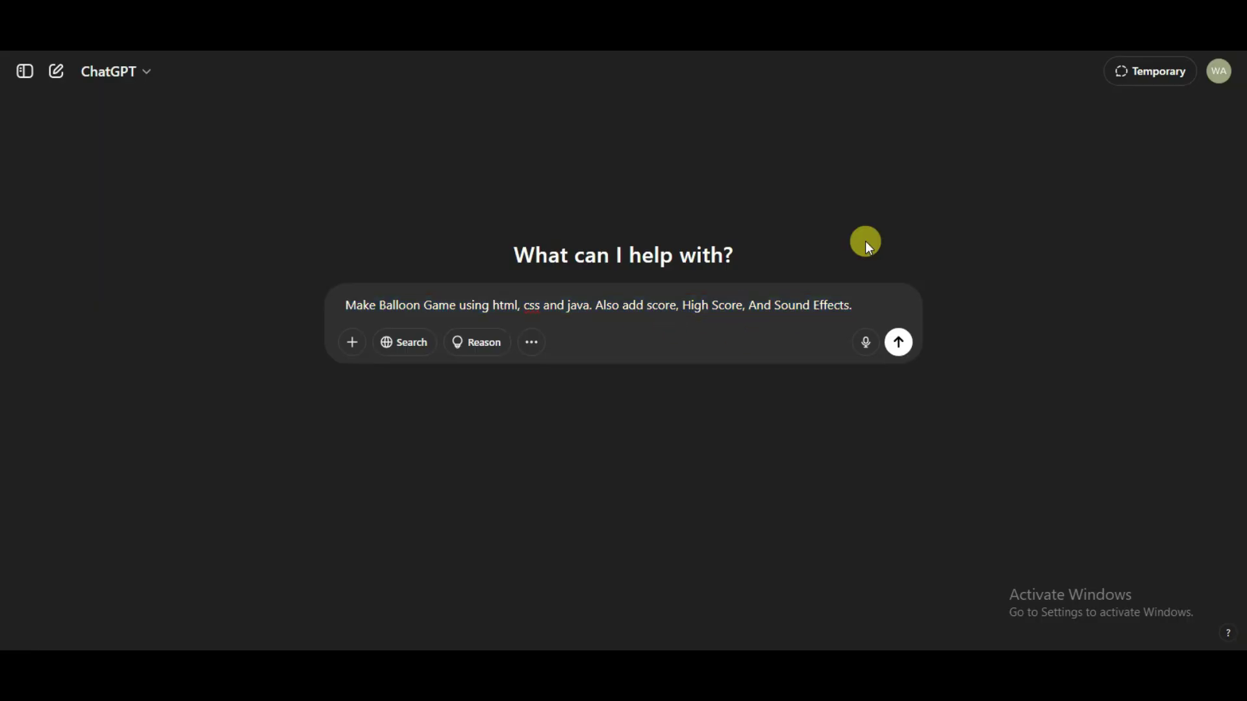
left_click(902, 340)
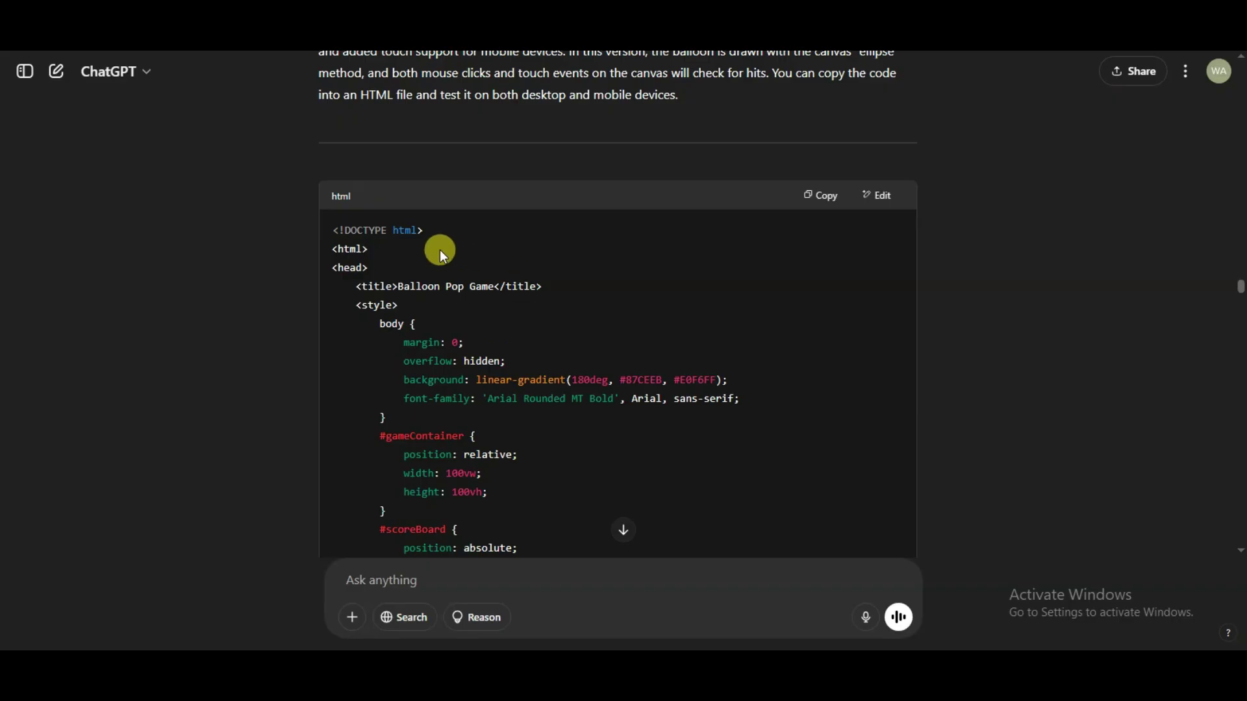
scroll(439, 249, "down", 10)
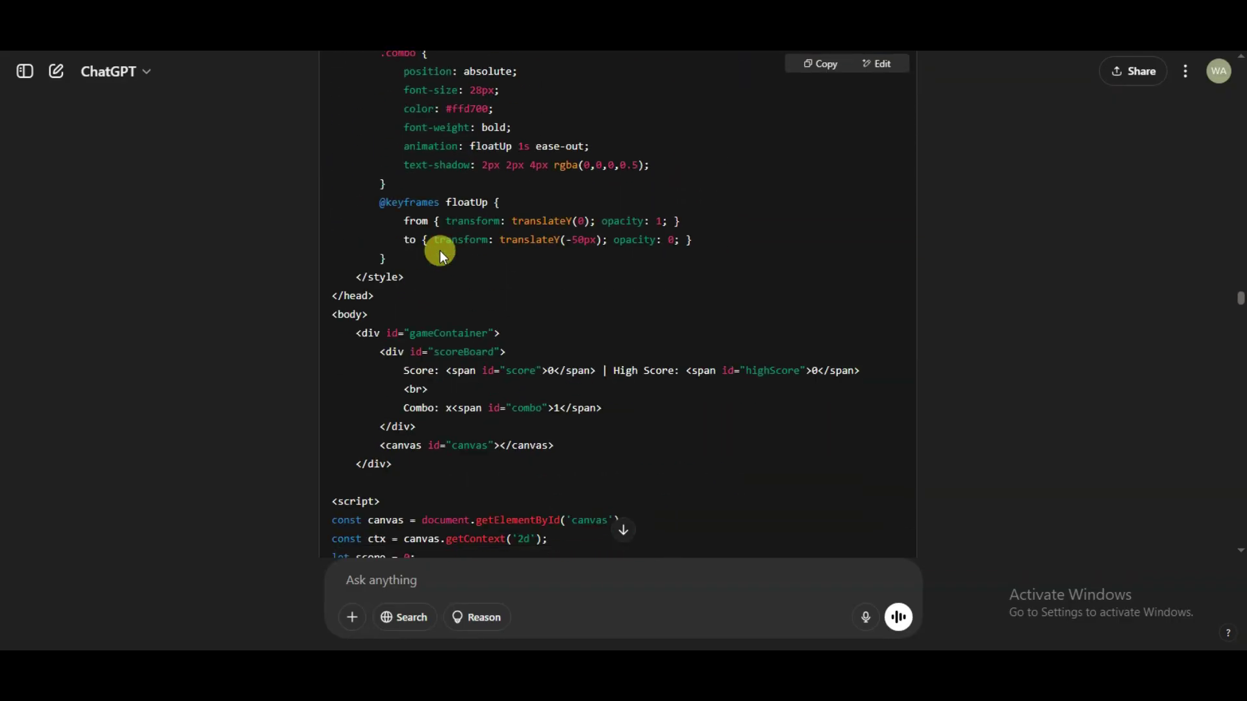
scroll(439, 250, "up", 10)
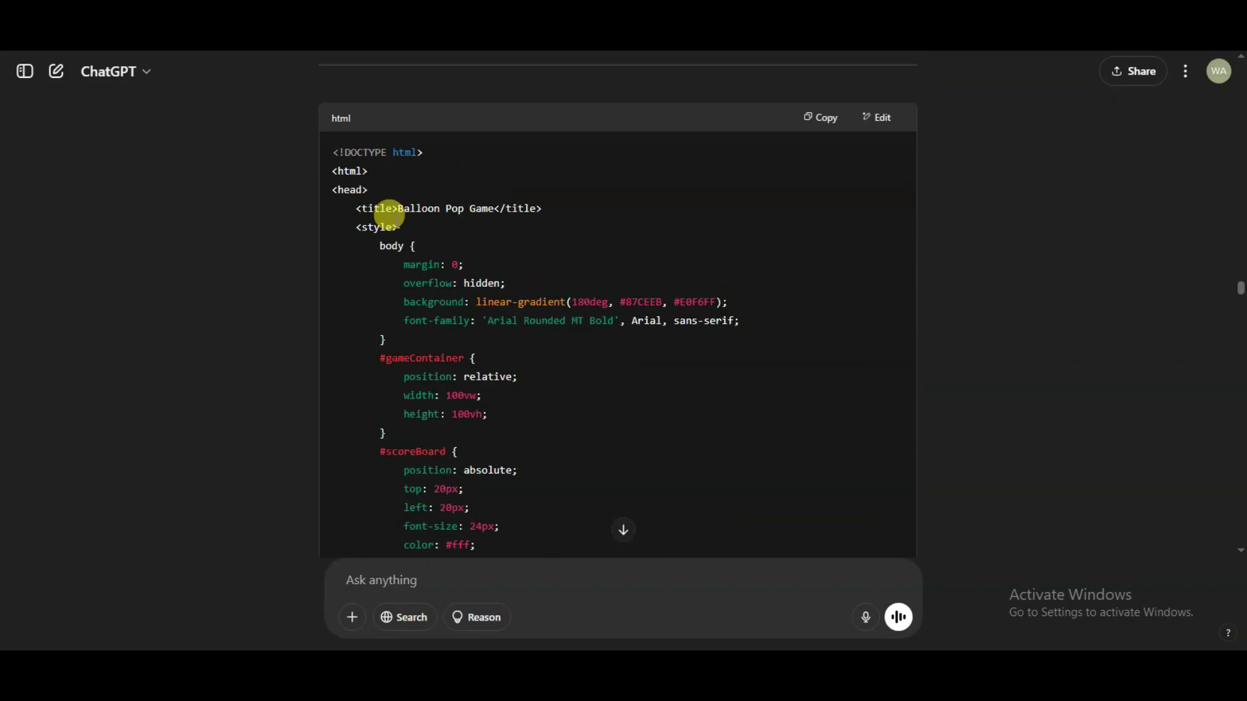
left_click_drag(394, 204, 462, 202)
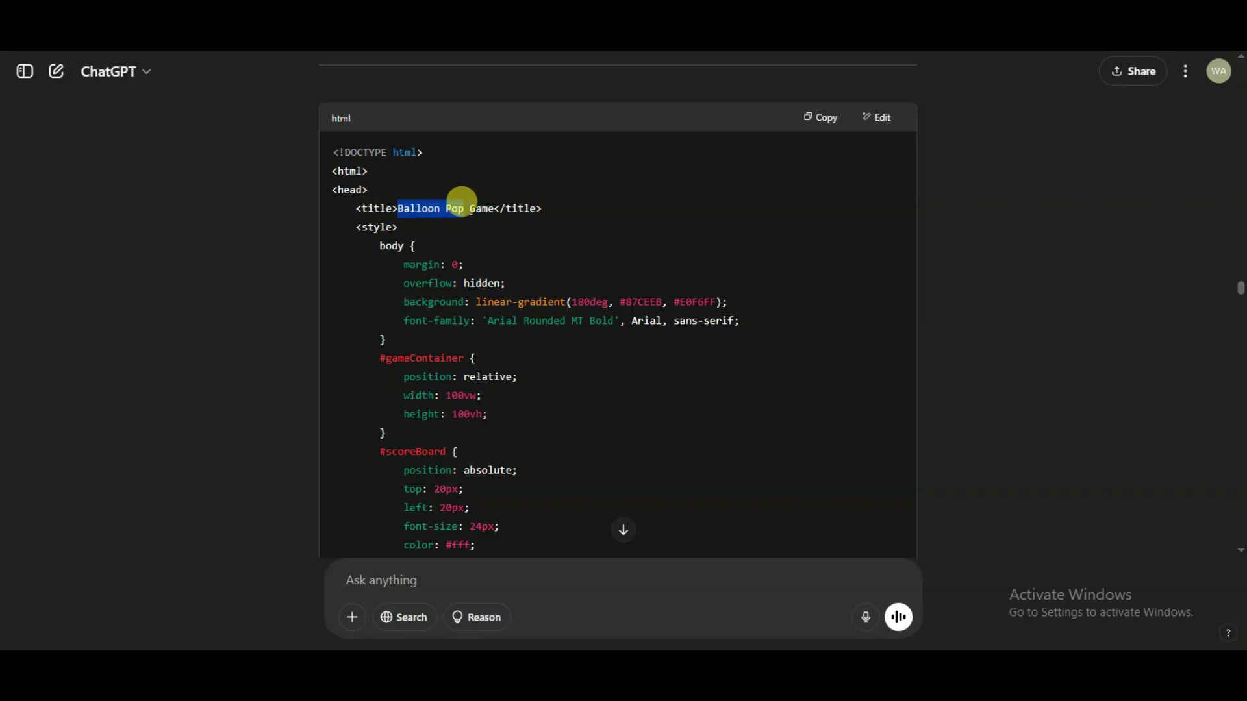
left_click(878, 117)
- Change the page title in the code to 'funny Balloon Pop Game'
left_click_drag(433, 159, 528, 159)
left_click(434, 158)
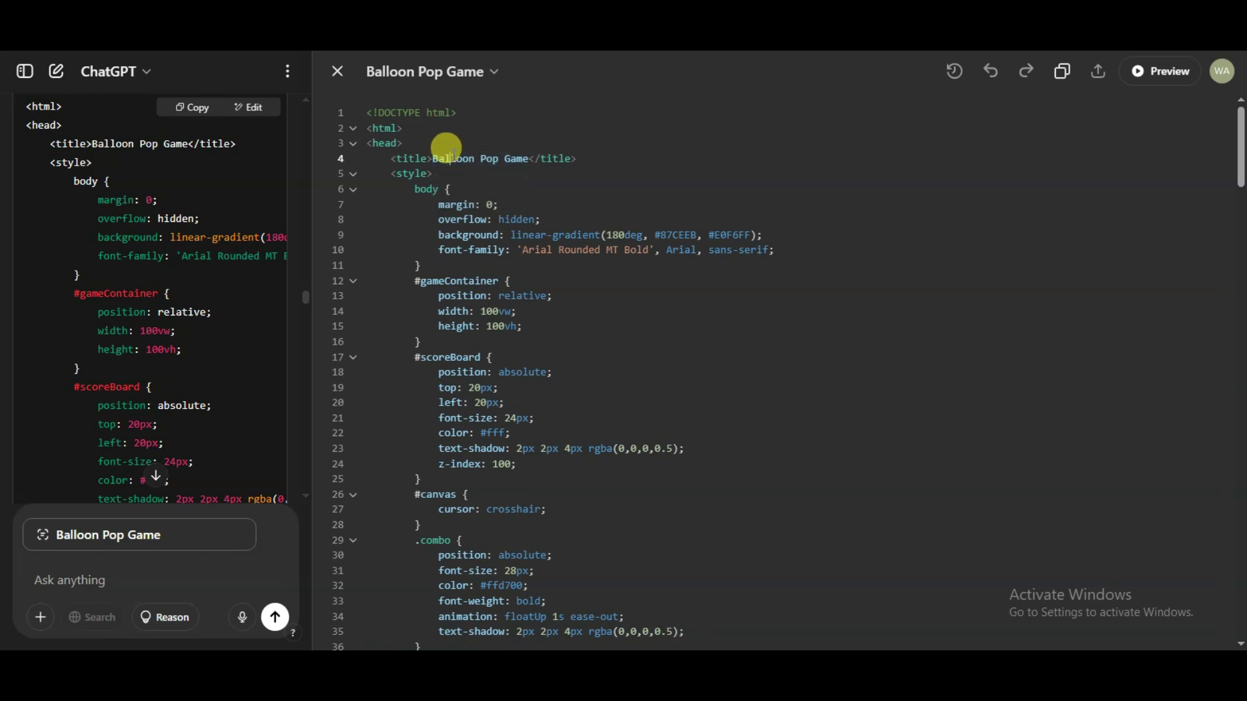
type("funny")
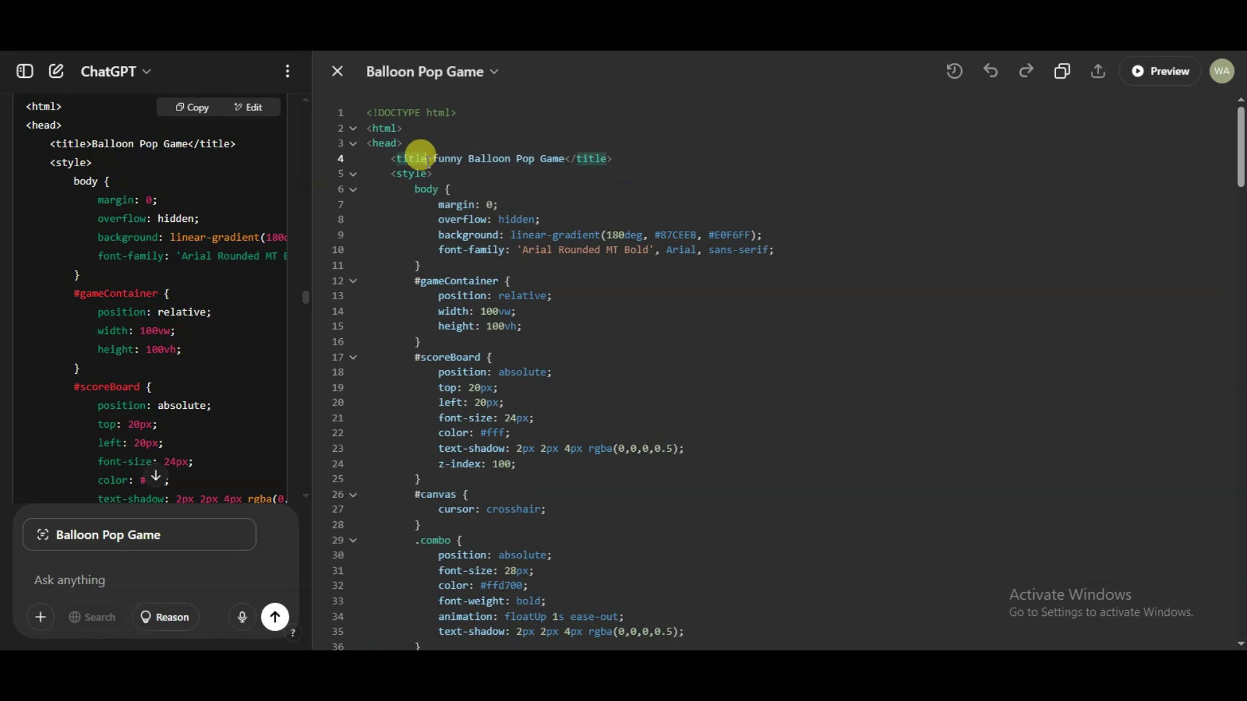
left_click_drag(429, 159, 559, 158)
left_click(563, 158)
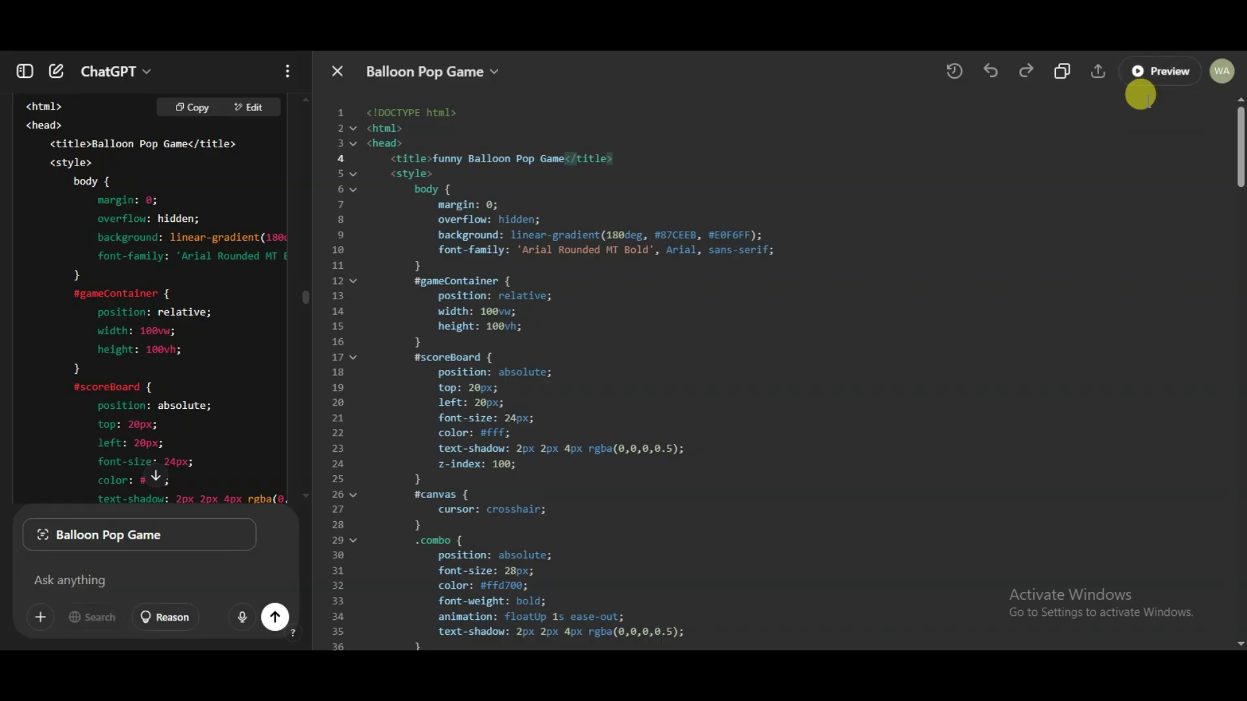
- Preview the game, pop a magenta and a yellow balloon, then stop the preview
left_click(1141, 70)
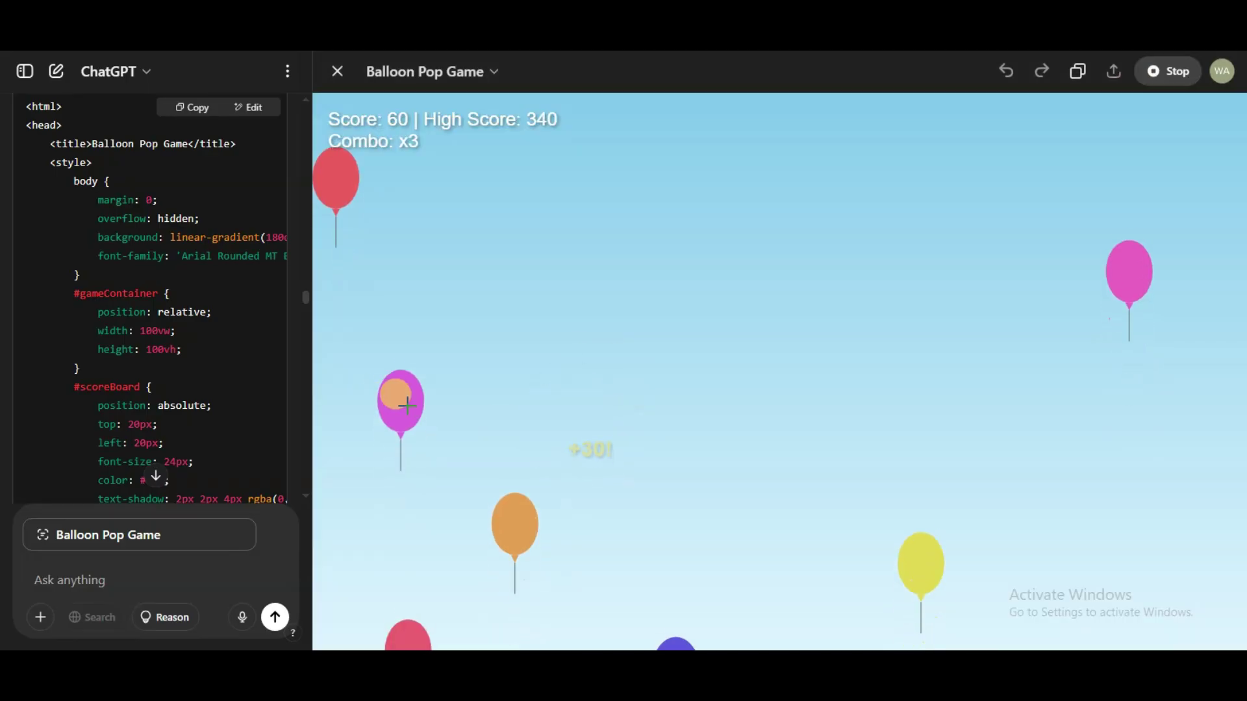
left_click(399, 266)
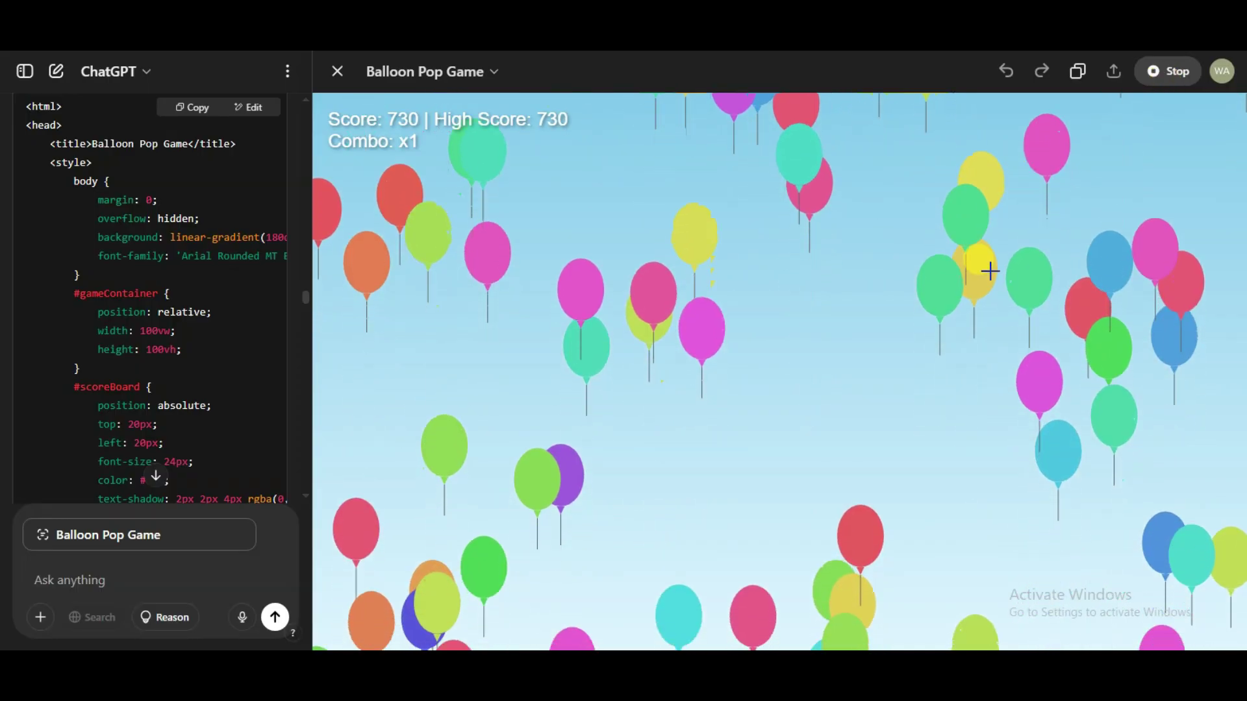
left_click(990, 269)
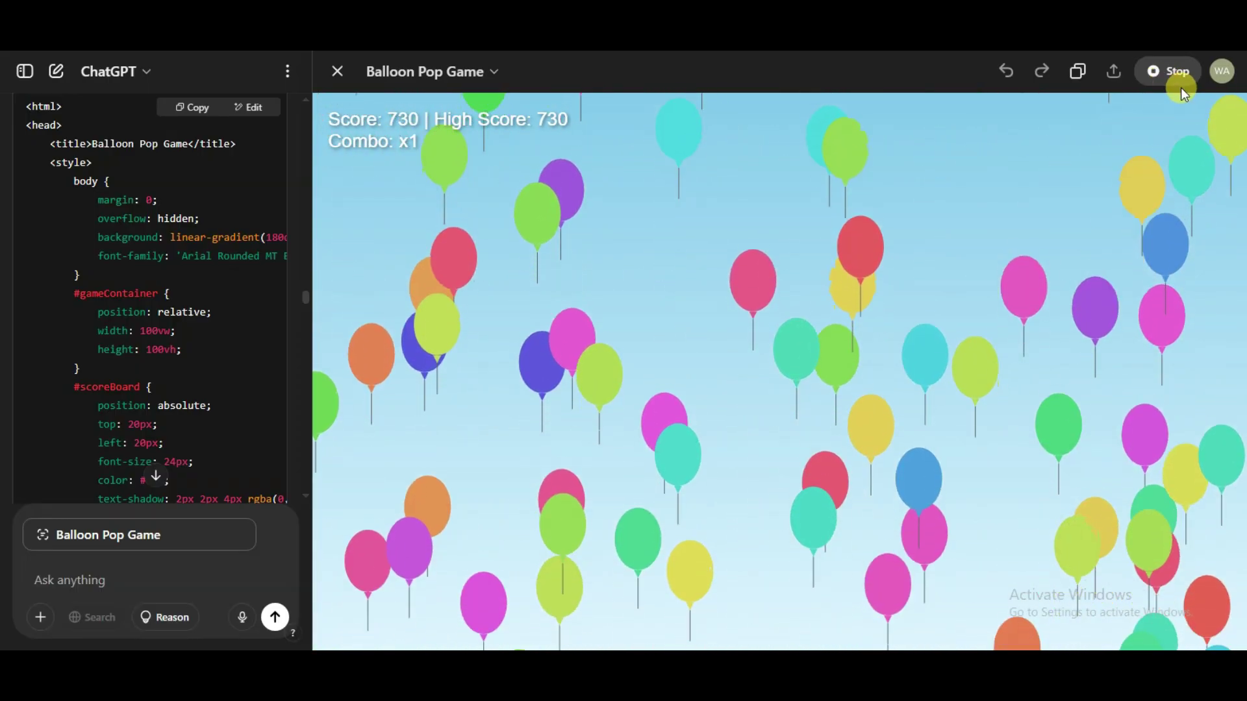
left_click(1181, 86)
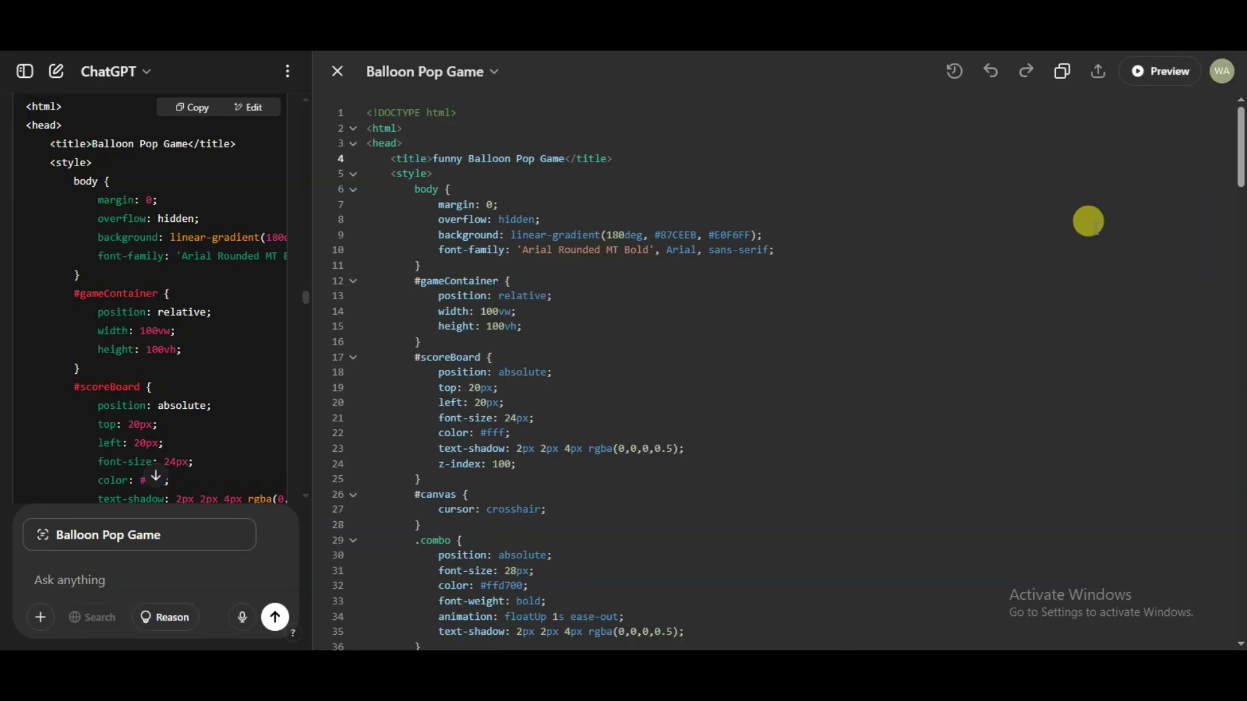
- Copy the finished game code and browse the CrazyGames games catalogue
left_click(1063, 72)
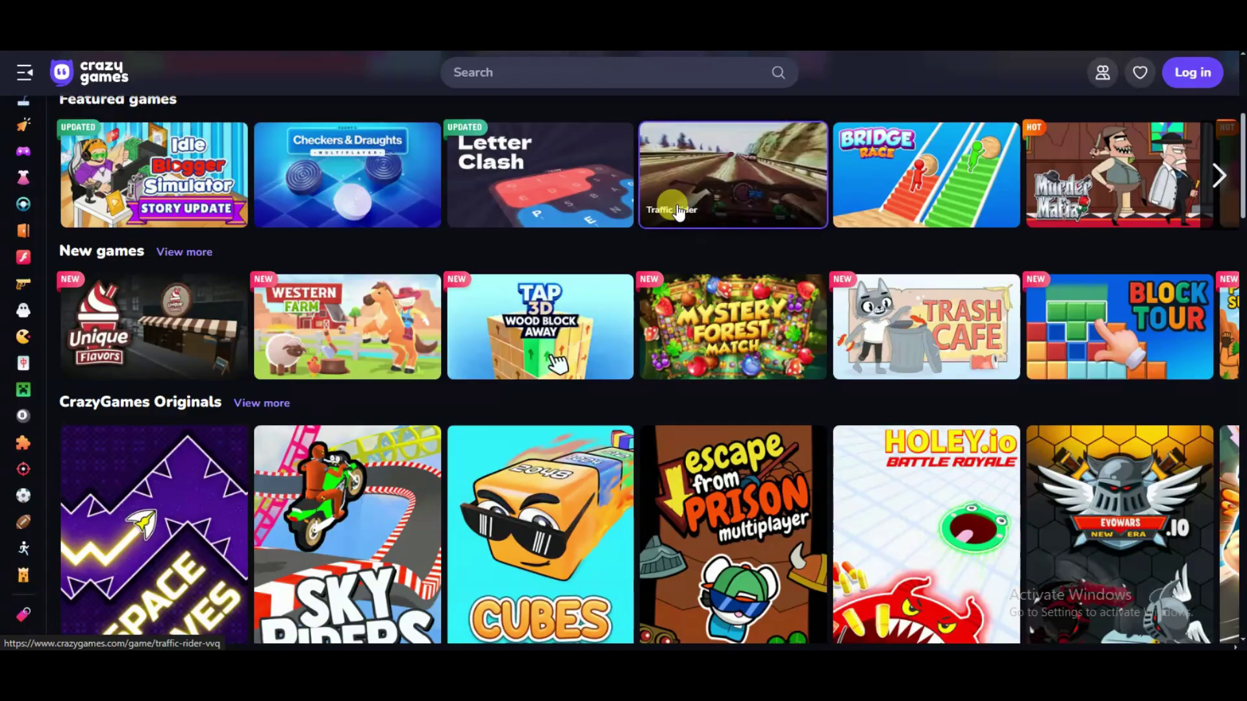
scroll(671, 260, "down", 5)
scroll(671, 261, "down", 1)
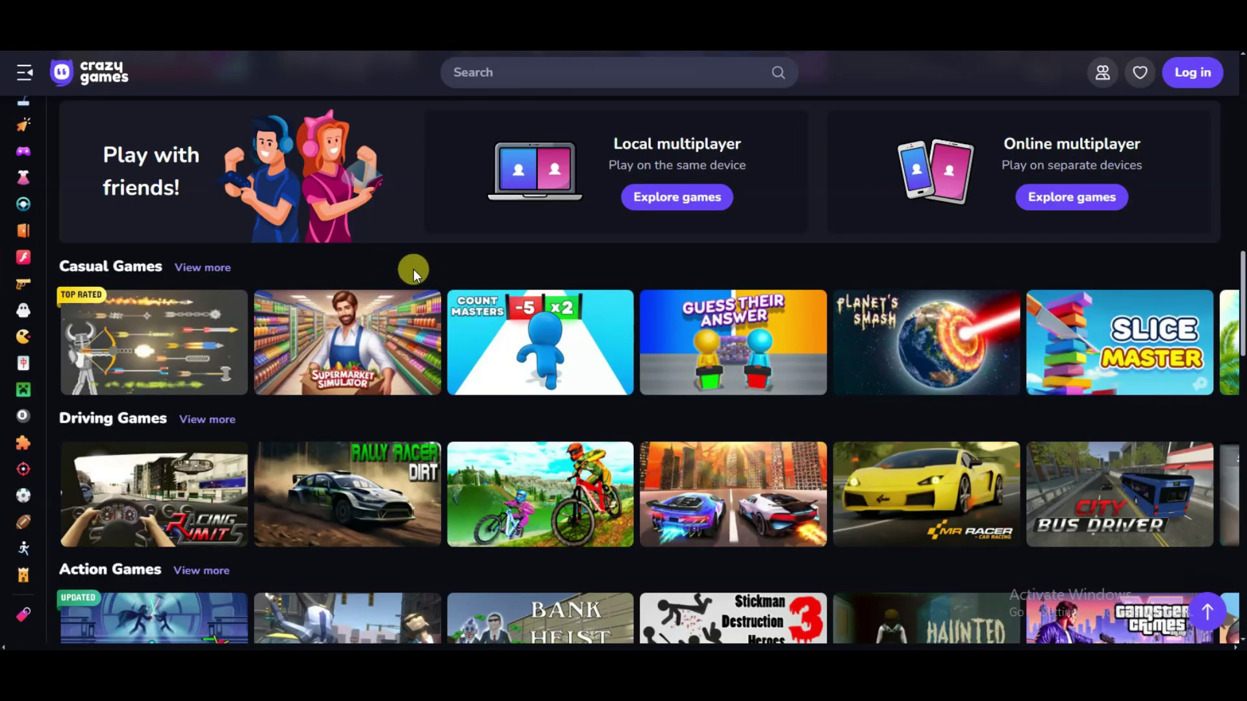
scroll(661, 149, "up", 15)
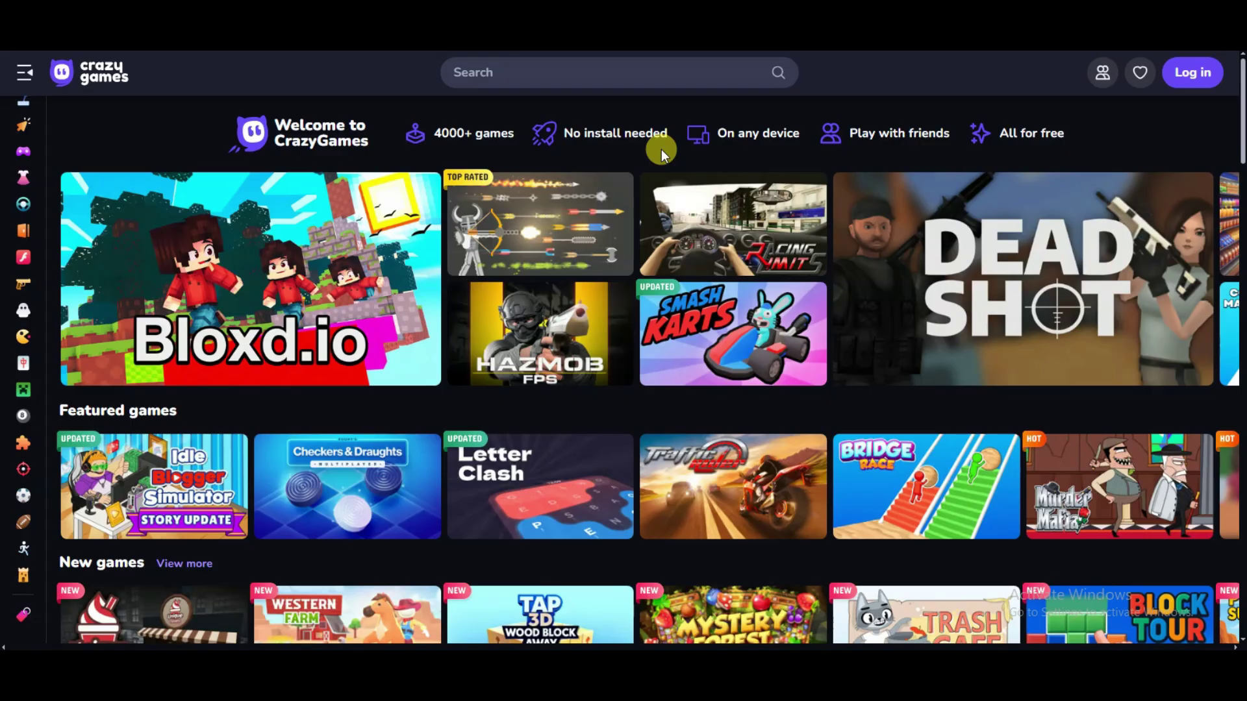
mouse_move(390, 281)
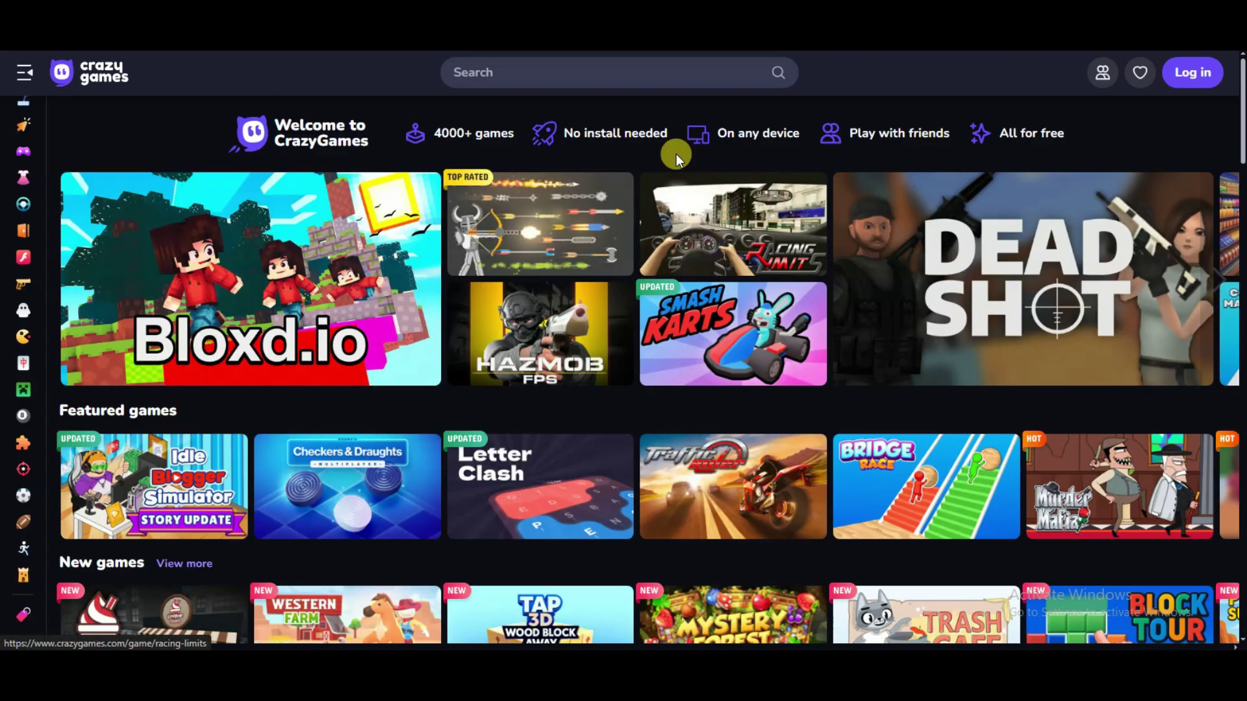
mouse_move(587, 224)
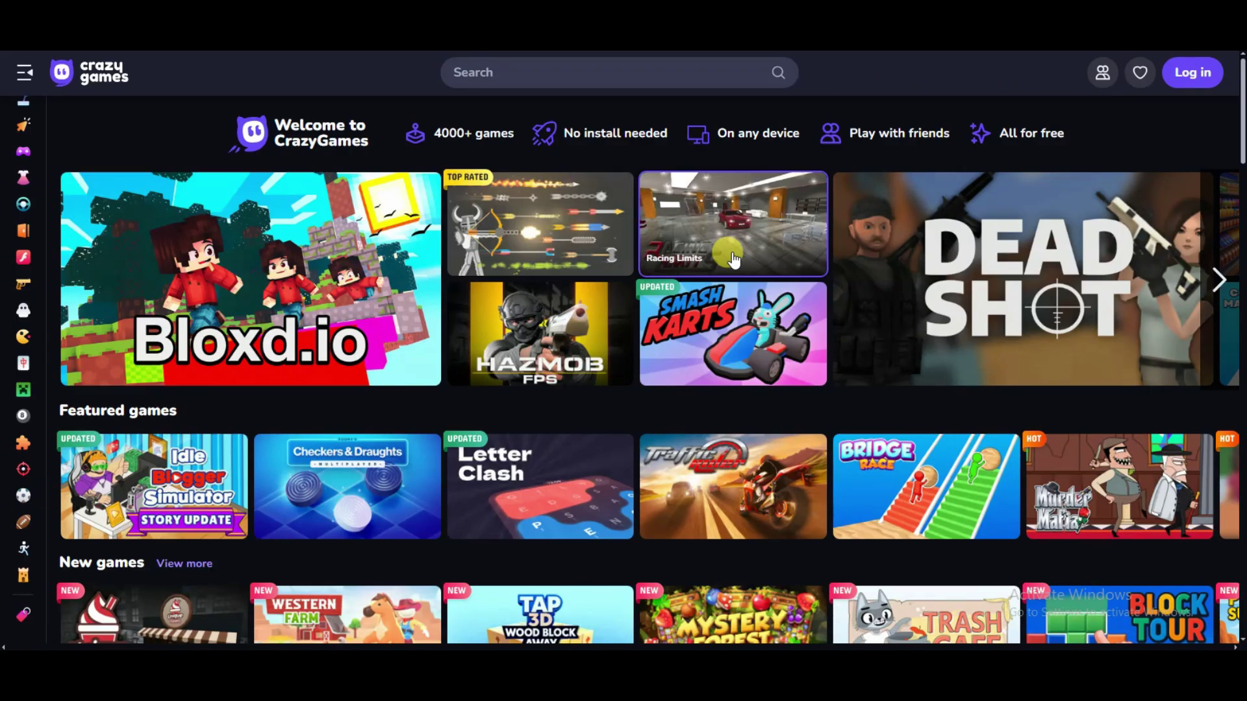
mouse_move(1033, 289)
- Go to the CrazyGames Developer Portal through the sidebar's Developers link
left_click(34, 72)
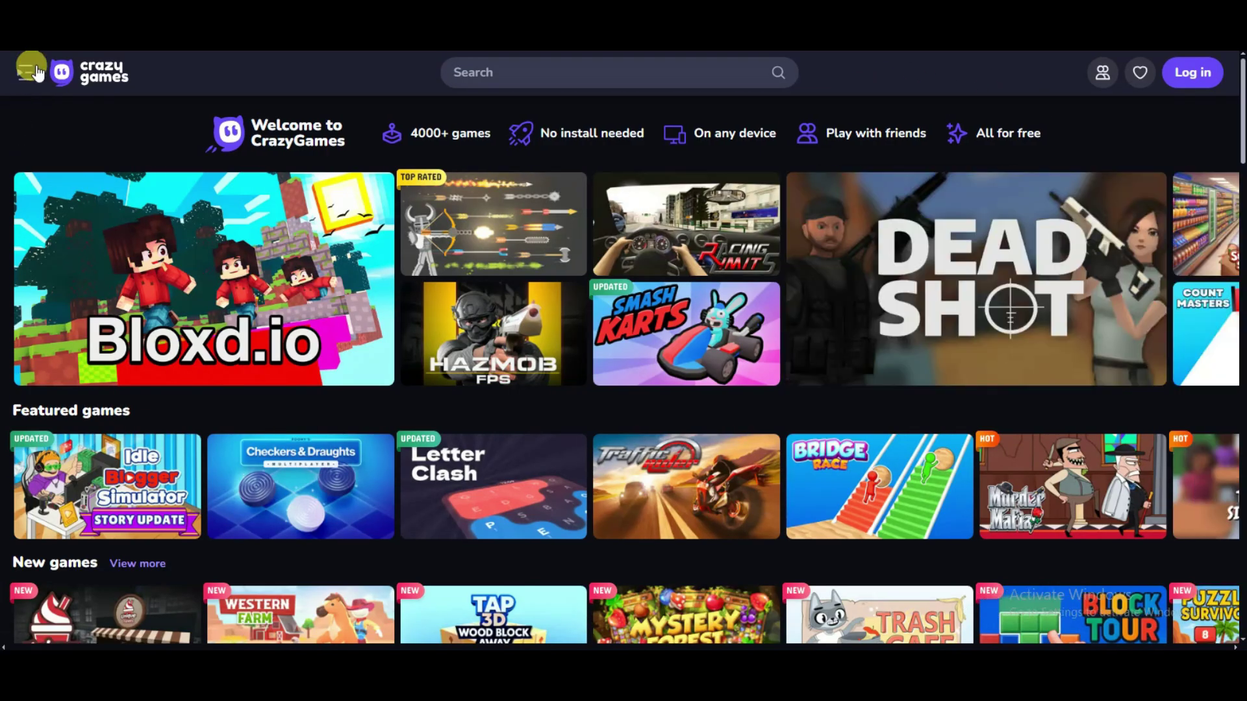
left_click(29, 76)
scroll(28, 143, "down", 10)
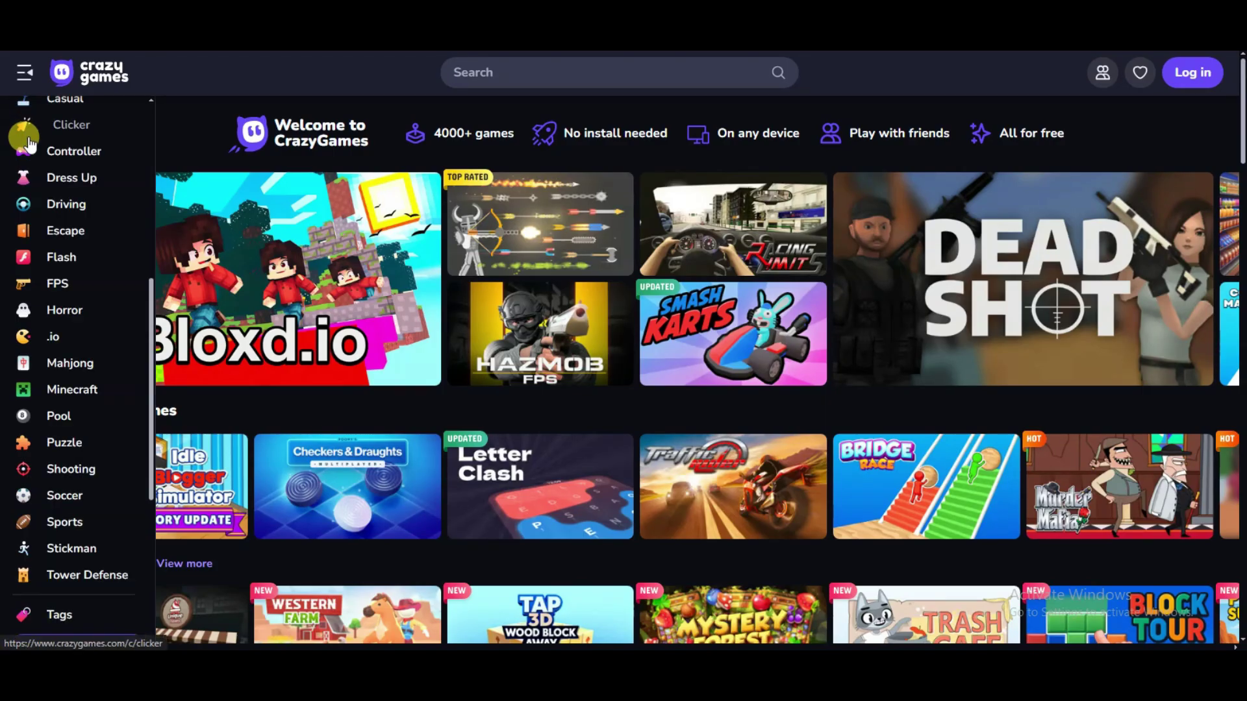
scroll(28, 151, "down", 1)
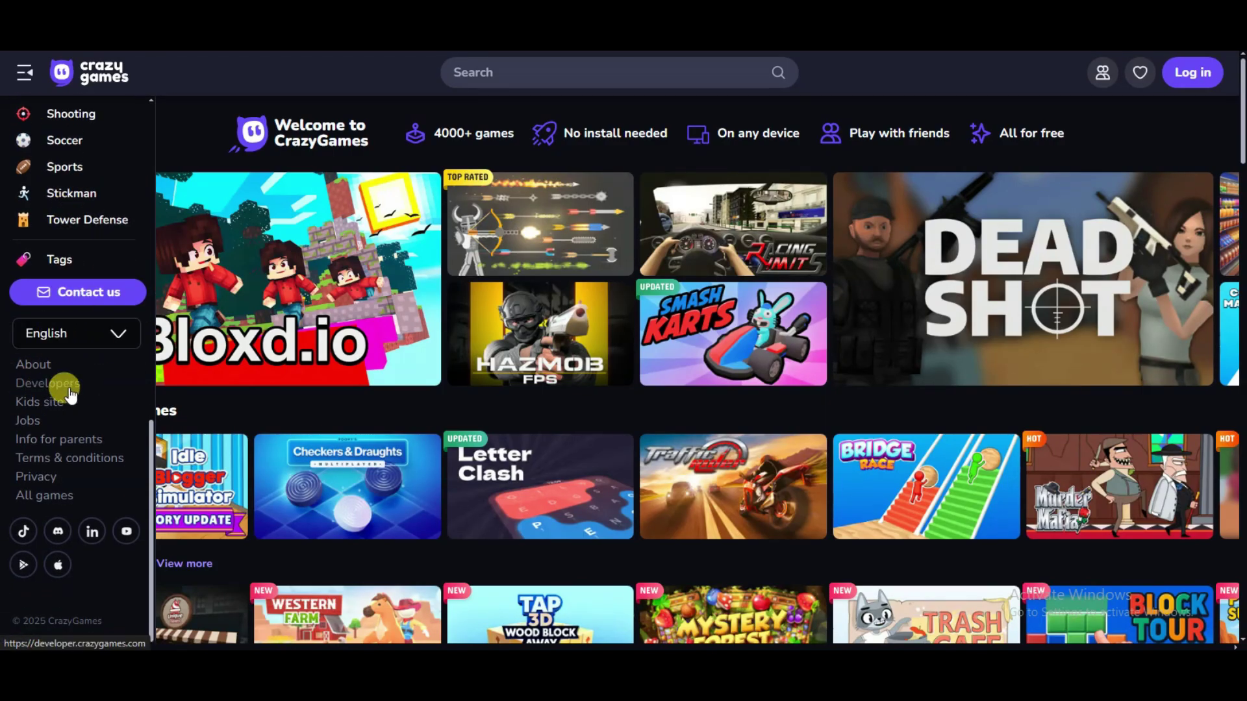
left_click(29, 384)
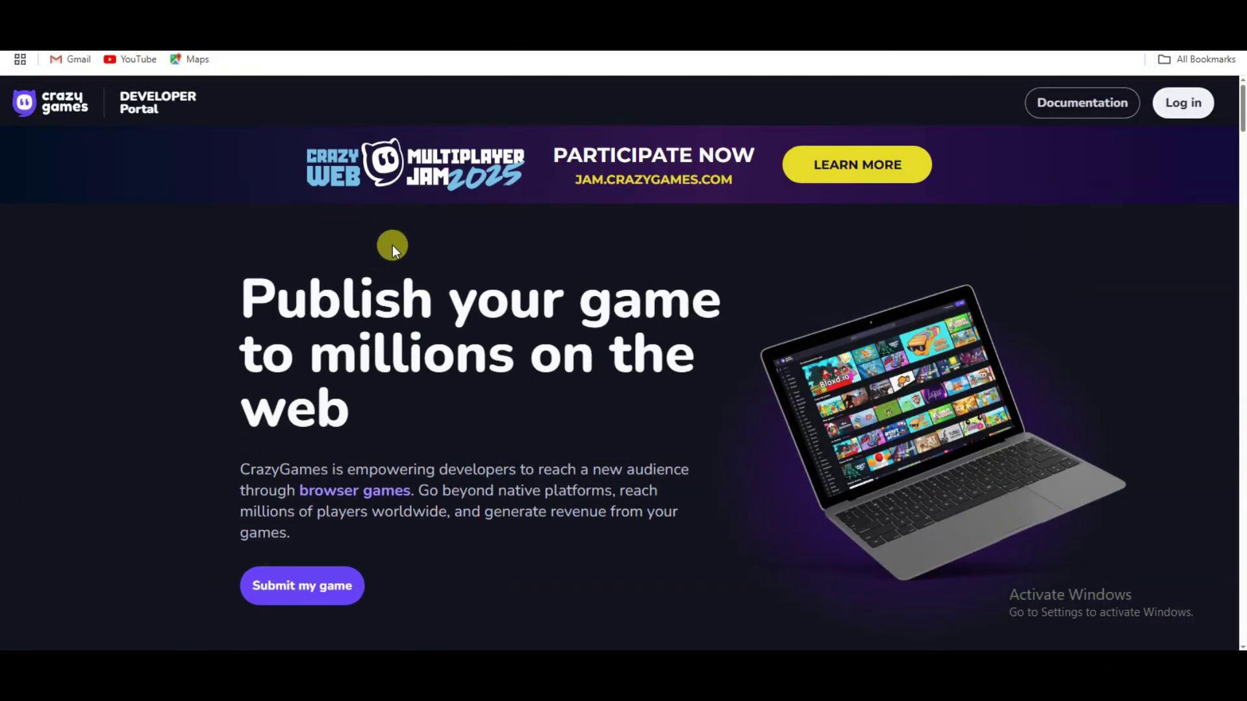
- Read the Developer Portal's reasons to publish, including the Quality support section
scroll(393, 244, "down", 2)
left_click_drag(245, 134, 362, 250)
scroll(384, 201, "down", 10)
triple_click(668, 233)
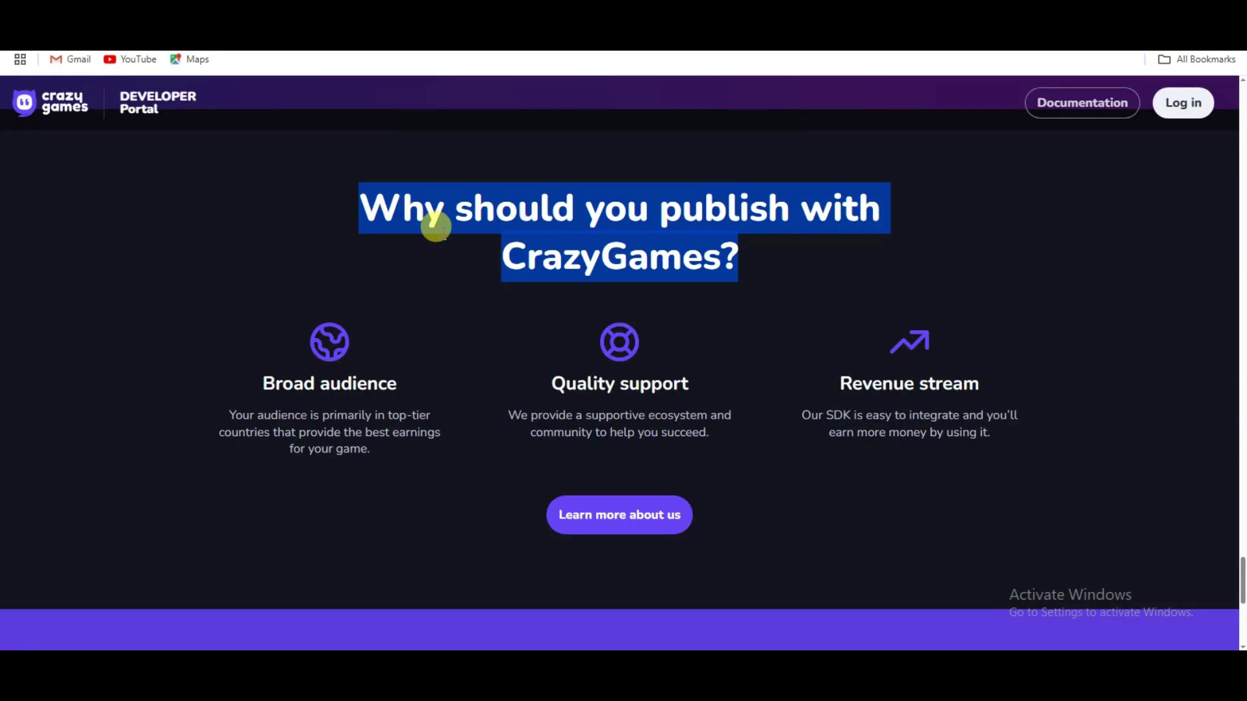
left_click(779, 265)
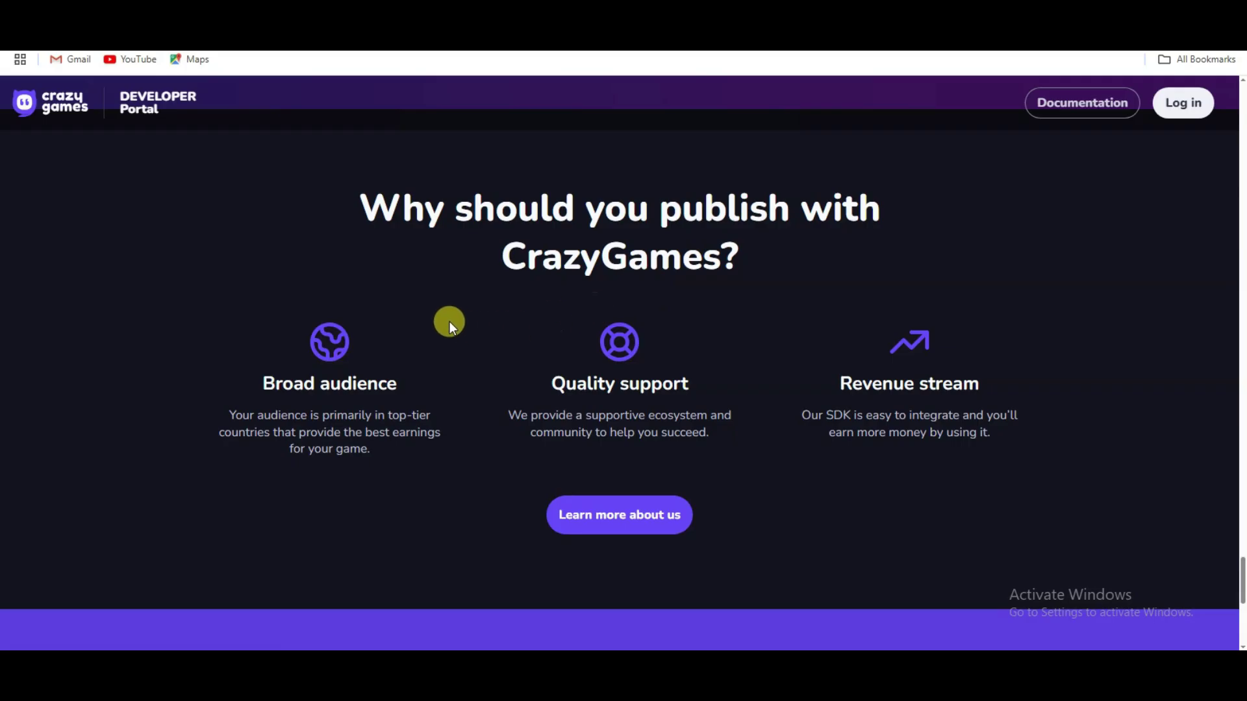
left_click_drag(550, 384, 707, 387)
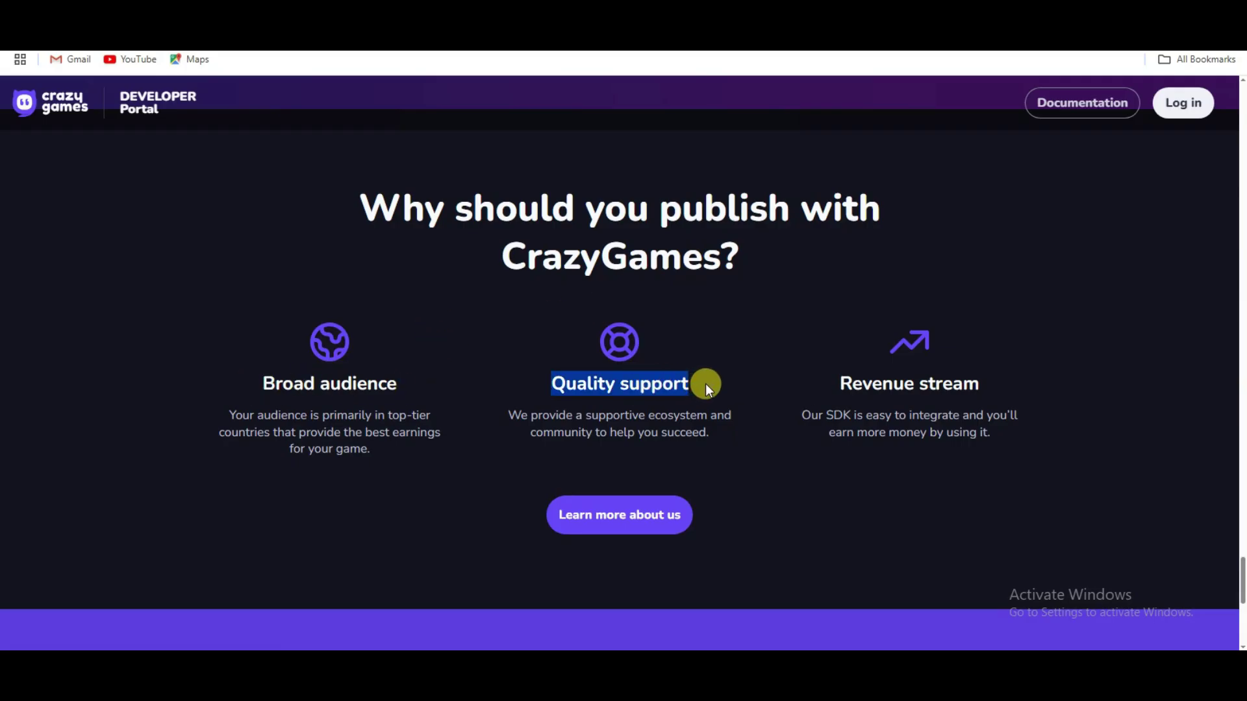
left_click(735, 363)
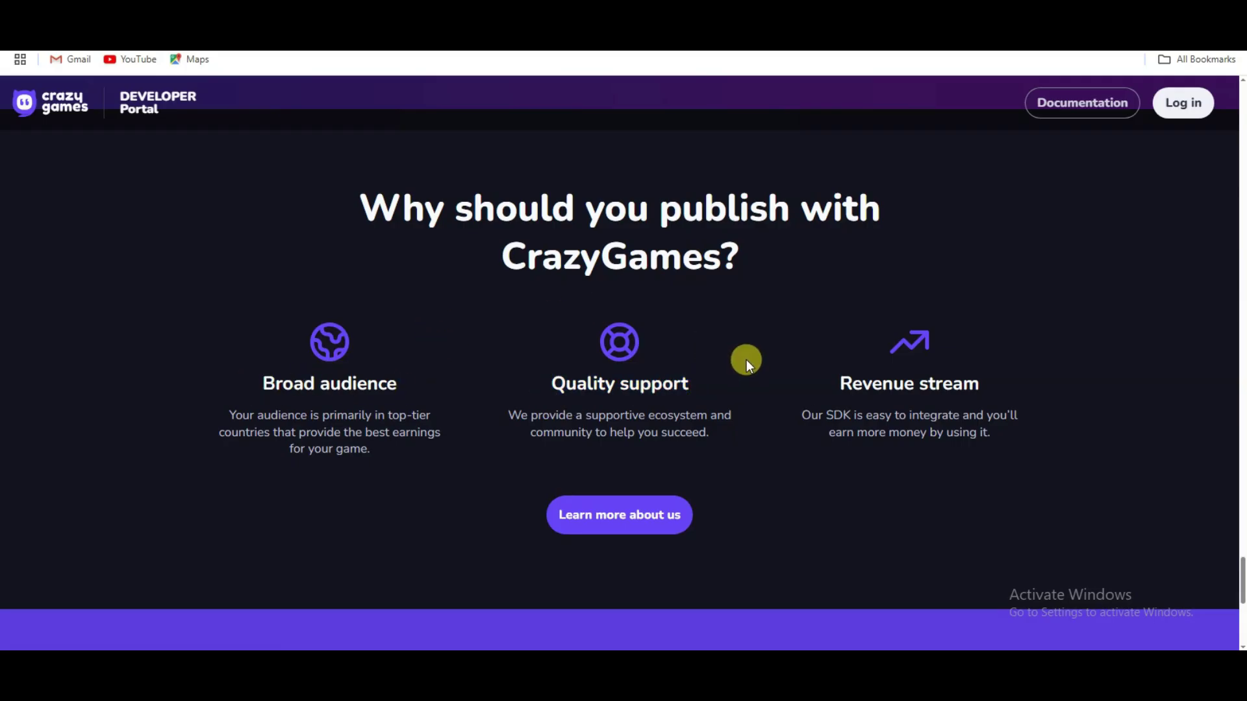
- Return to the top of the page and choose Submit my game
scroll(793, 390, "up", 10)
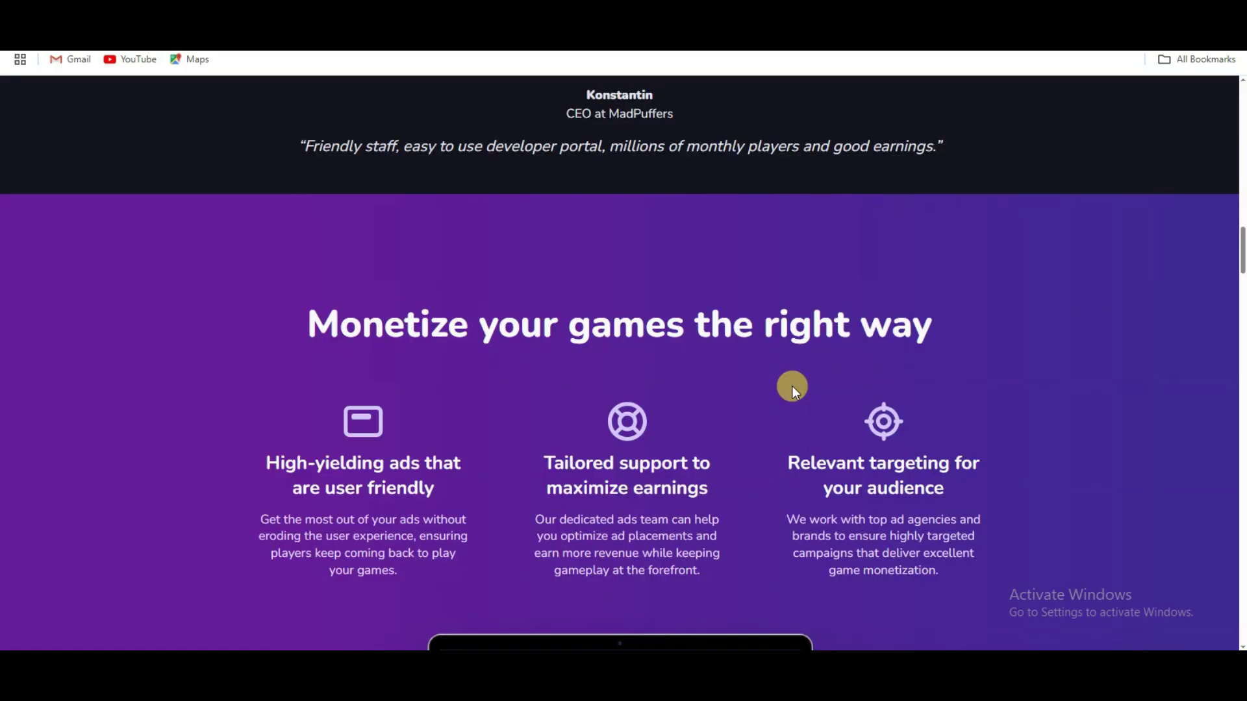
scroll(792, 386, "up", 10)
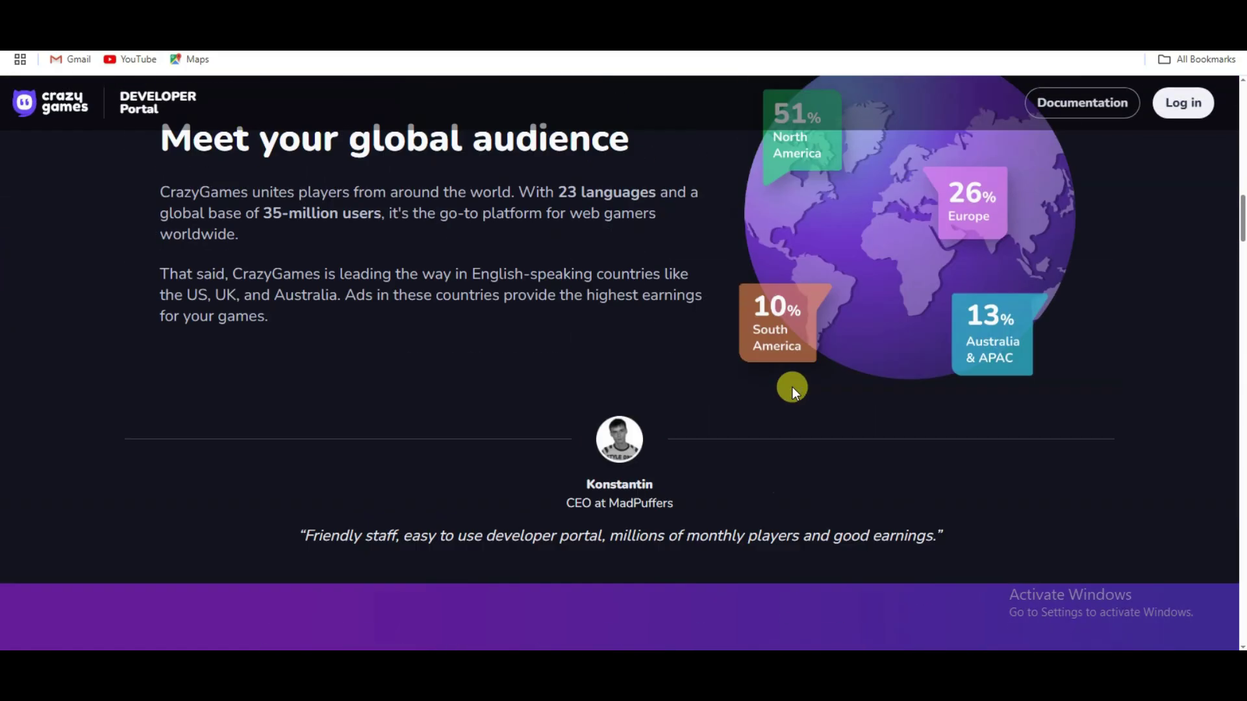
scroll(792, 387, "up", 10)
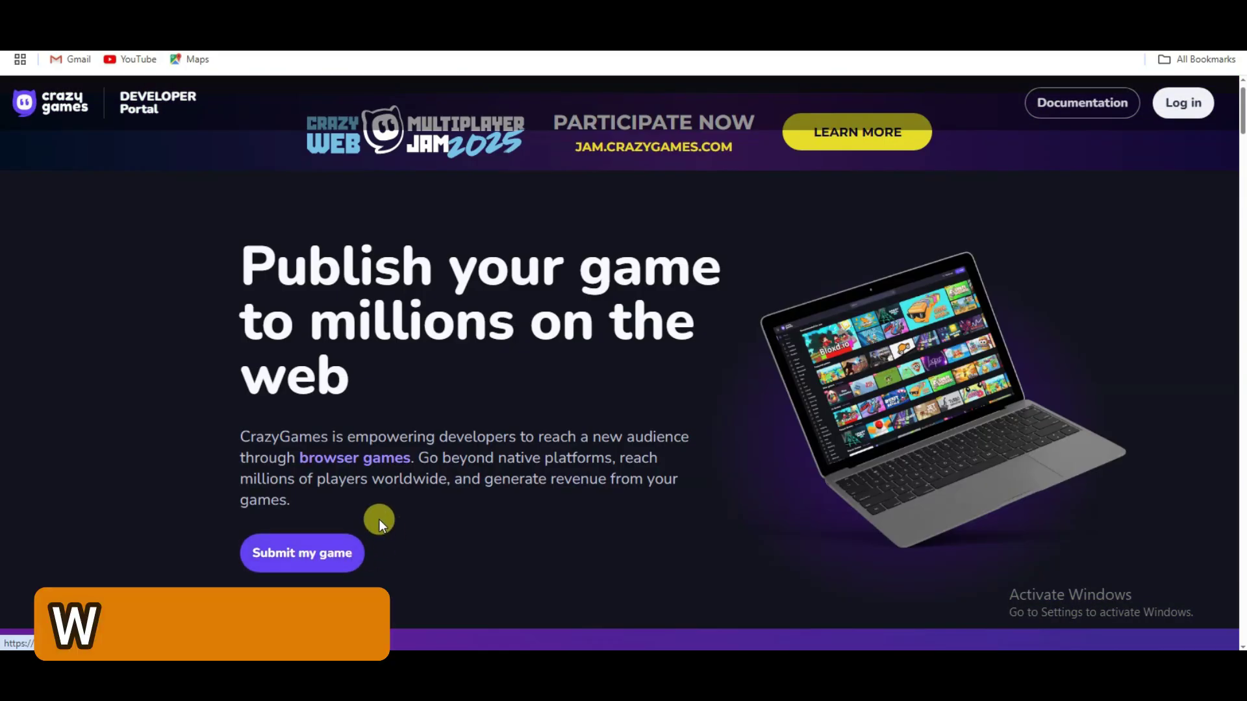
left_click(318, 556)
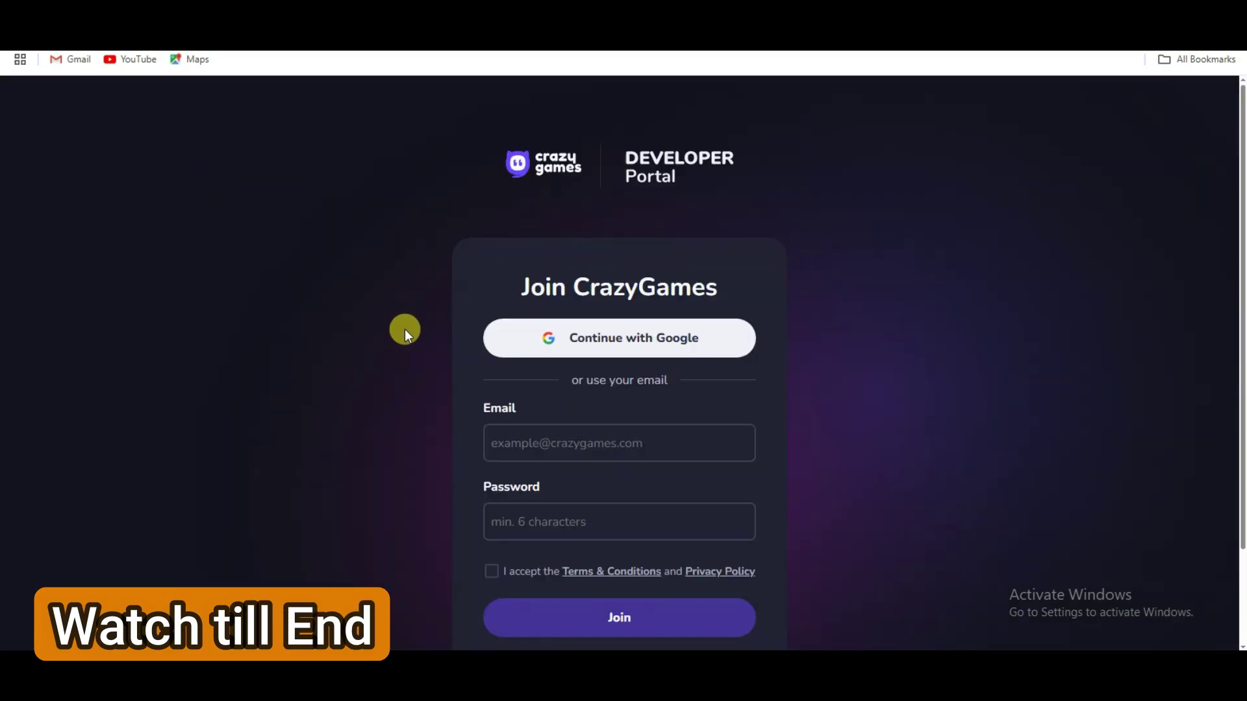
- Accept the Terms & Conditions and join CrazyGames, arriving at the empty My Games dashboard
scroll(404, 330, "down", 1)
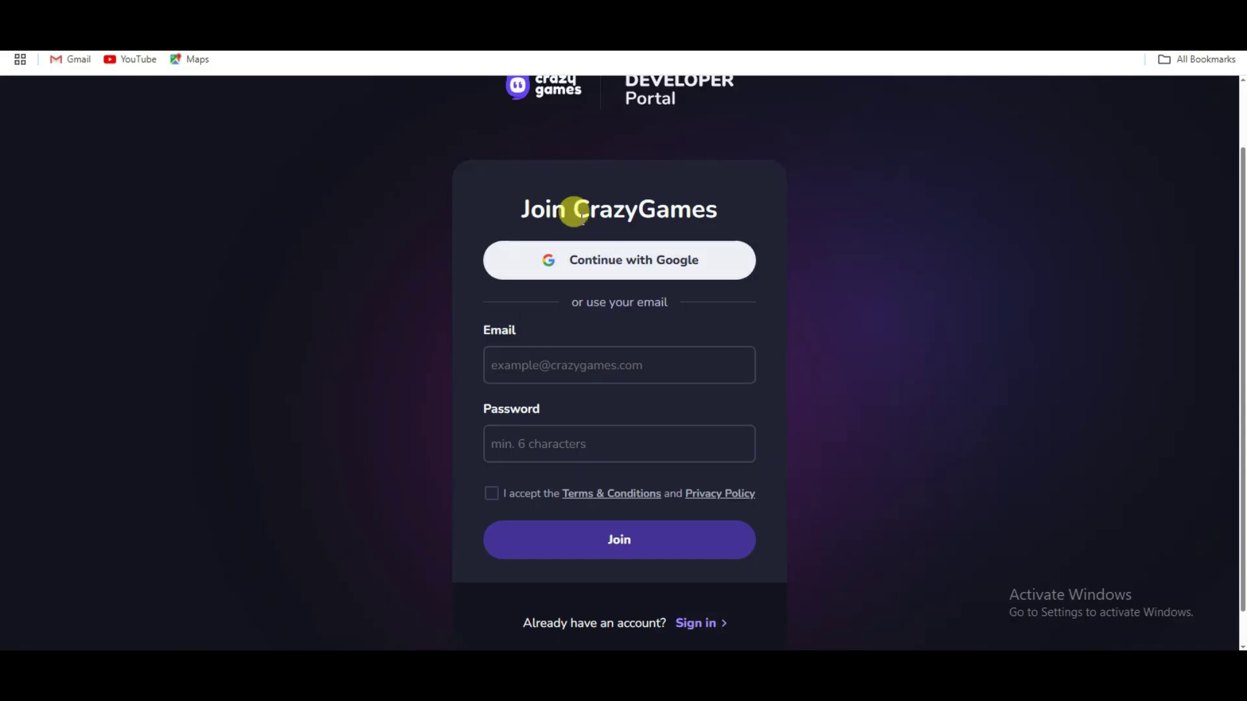
double_click(533, 209)
left_click_drag(589, 206, 720, 204)
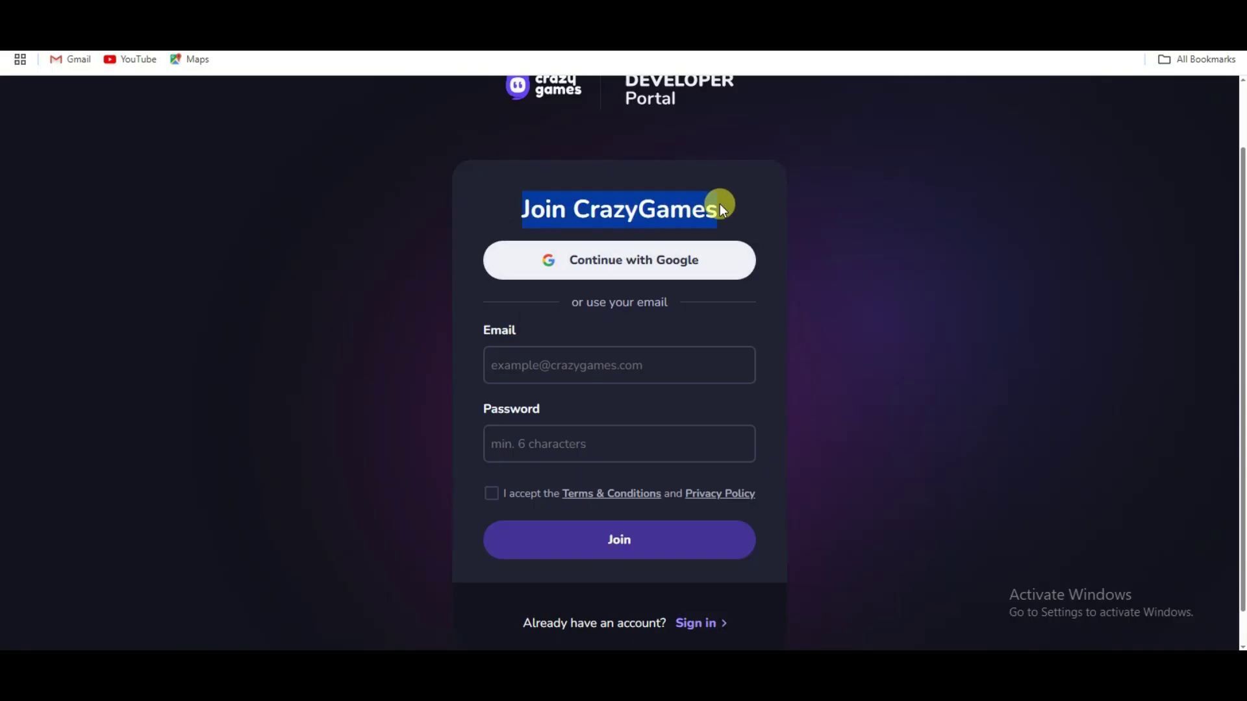
left_click(733, 207)
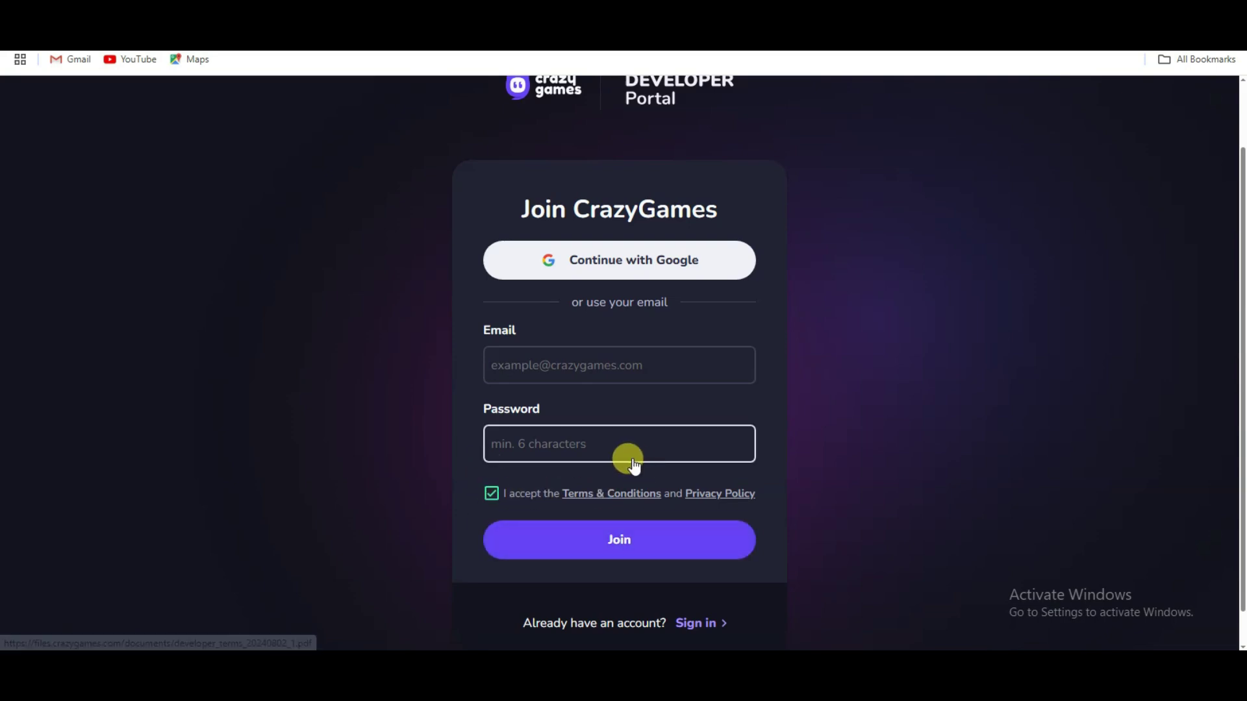
left_click(607, 544)
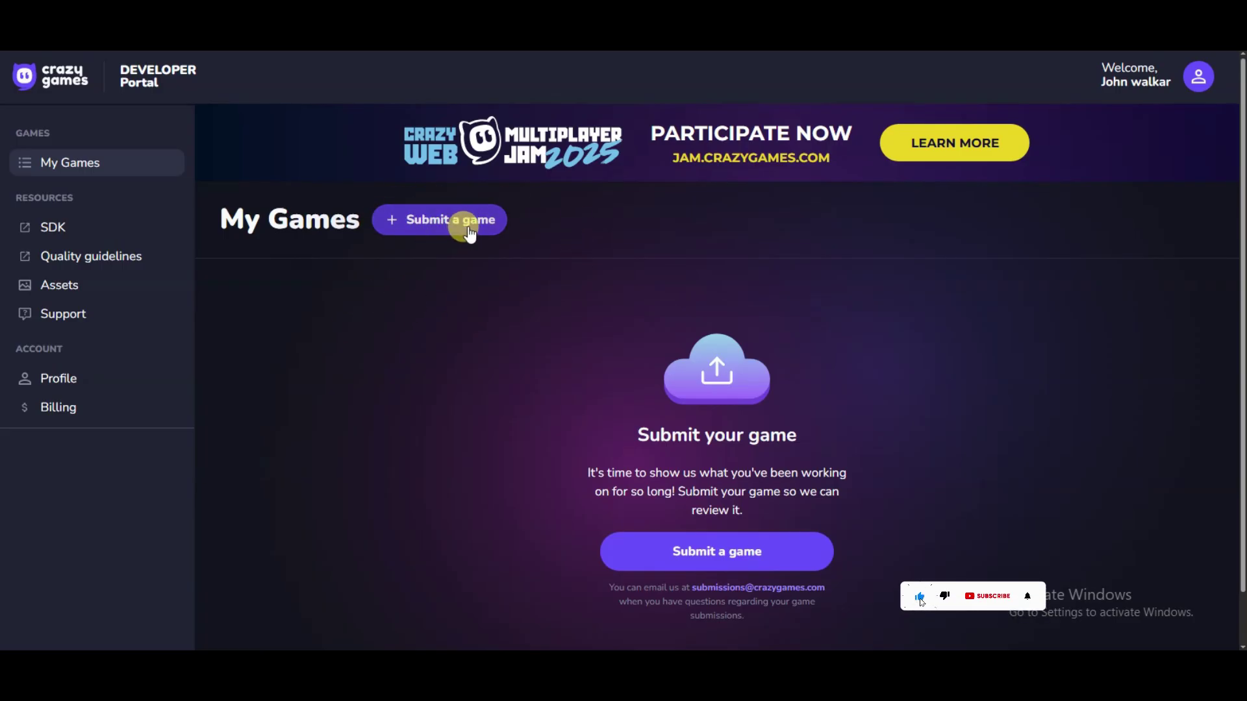
- Create a new game submission titled 'Funny Balloon Pop Game' with game type HTML5
left_click(427, 222)
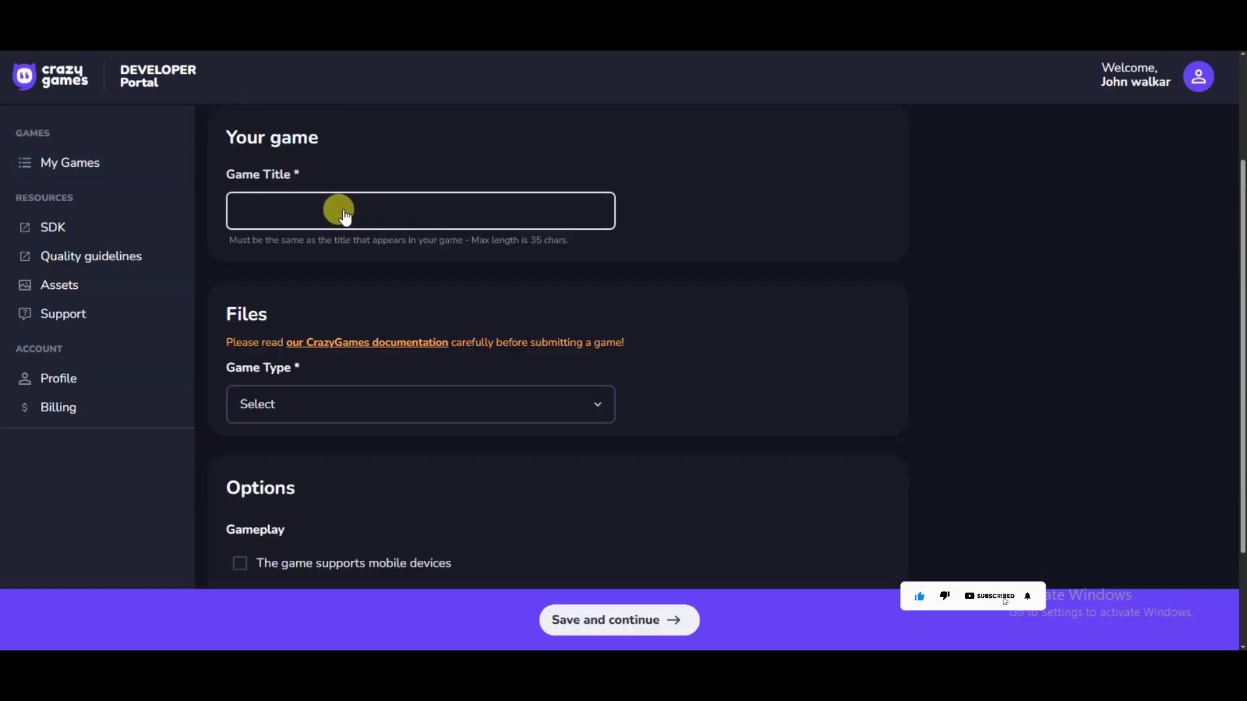
type("Funny Balloon Pop Game")
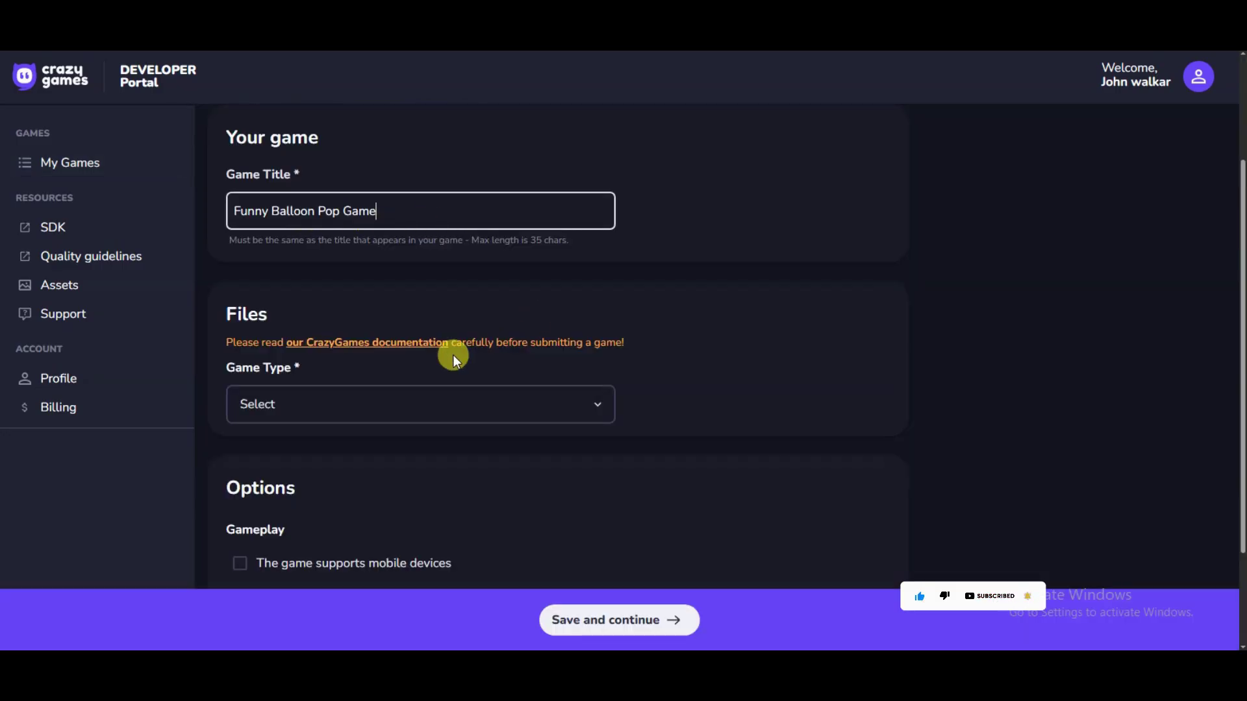
left_click(386, 413)
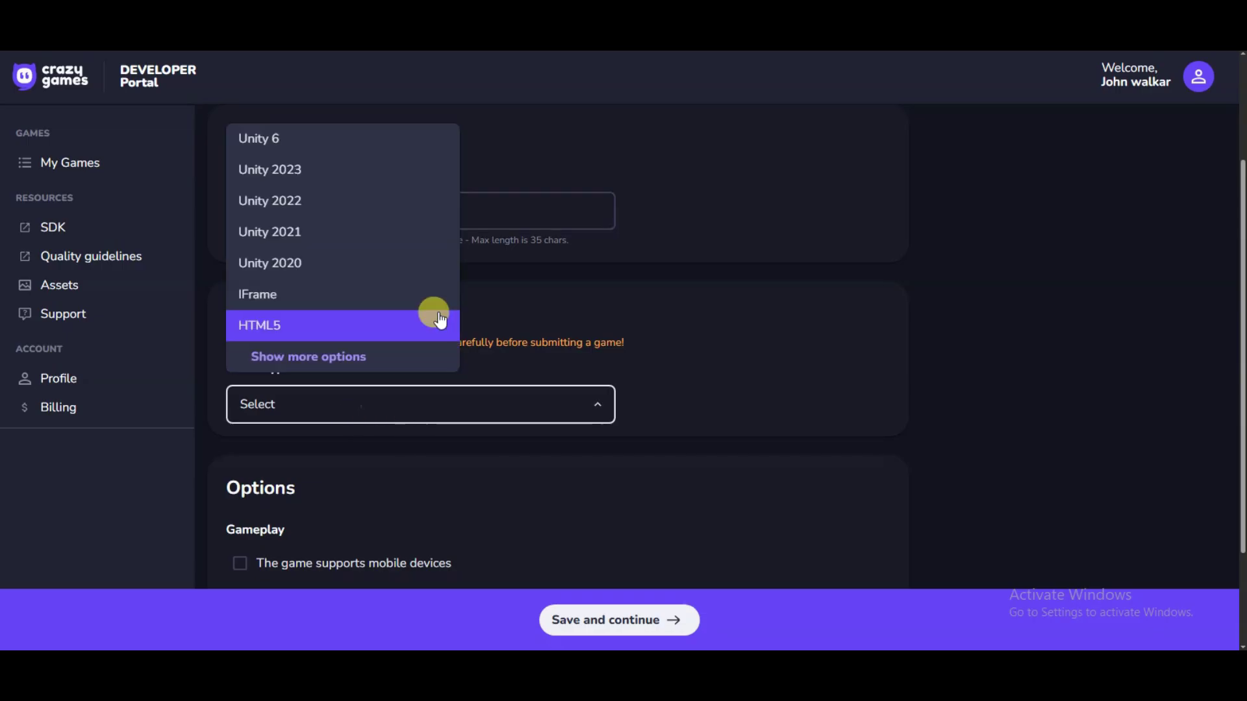
left_click(328, 334)
scroll(435, 319, "down", 1)
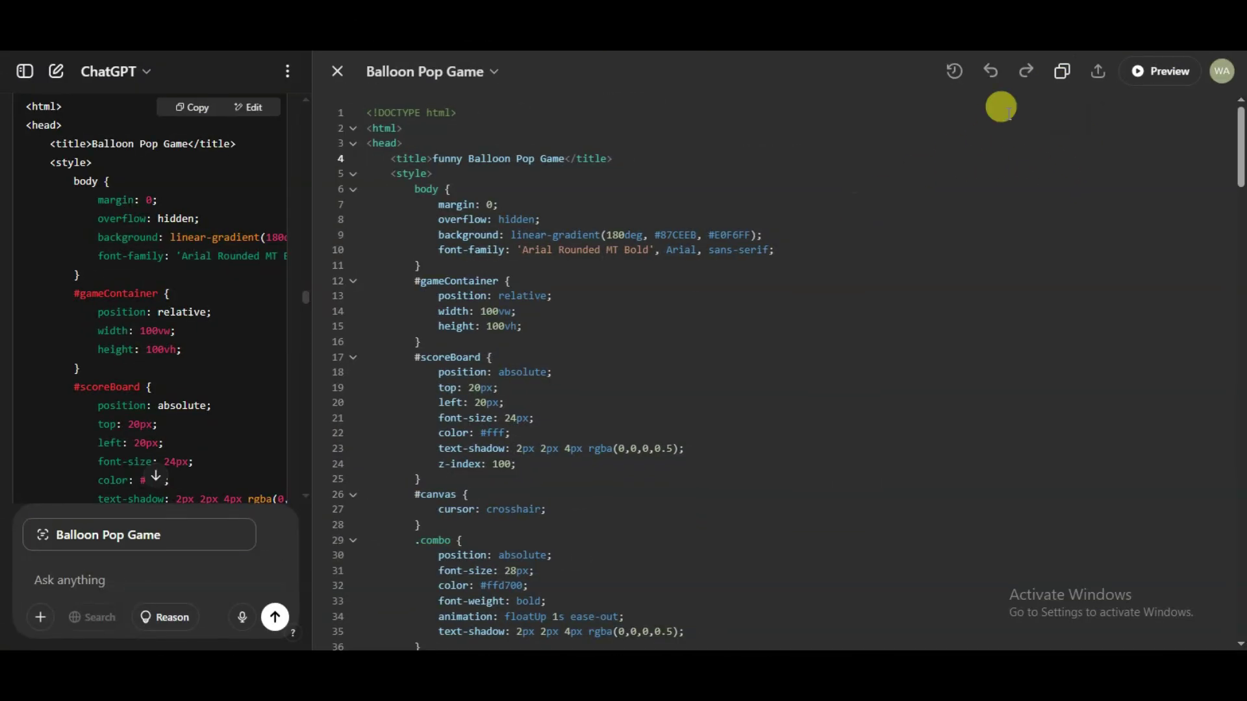
- Paste the copied game code into a new Notepad note and save it as index.html
left_click(1062, 72)
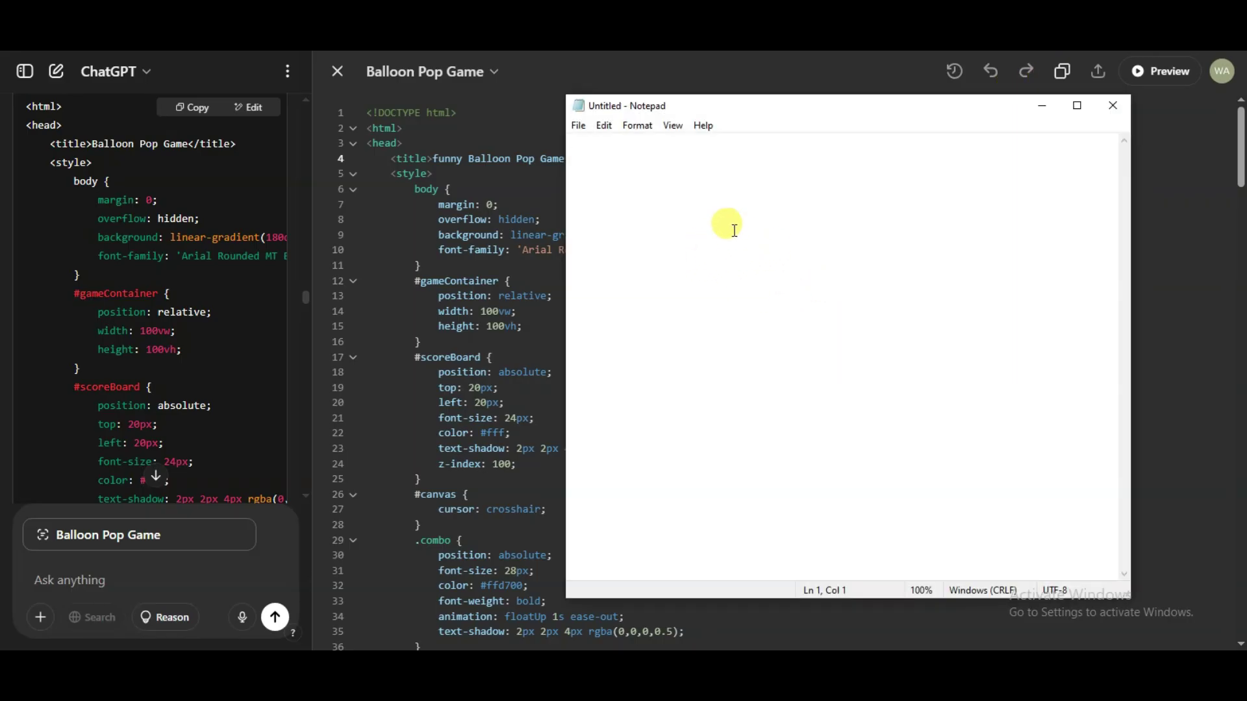
right_click(707, 207)
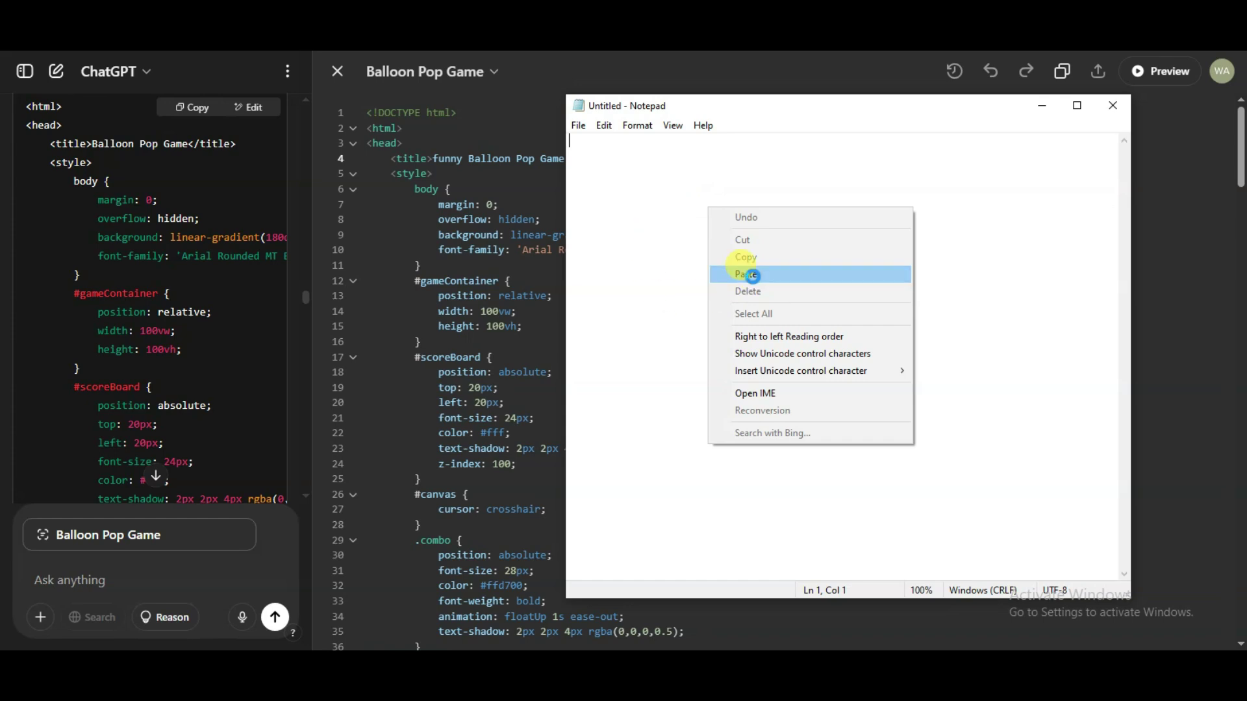
left_click(751, 275)
left_click(580, 128)
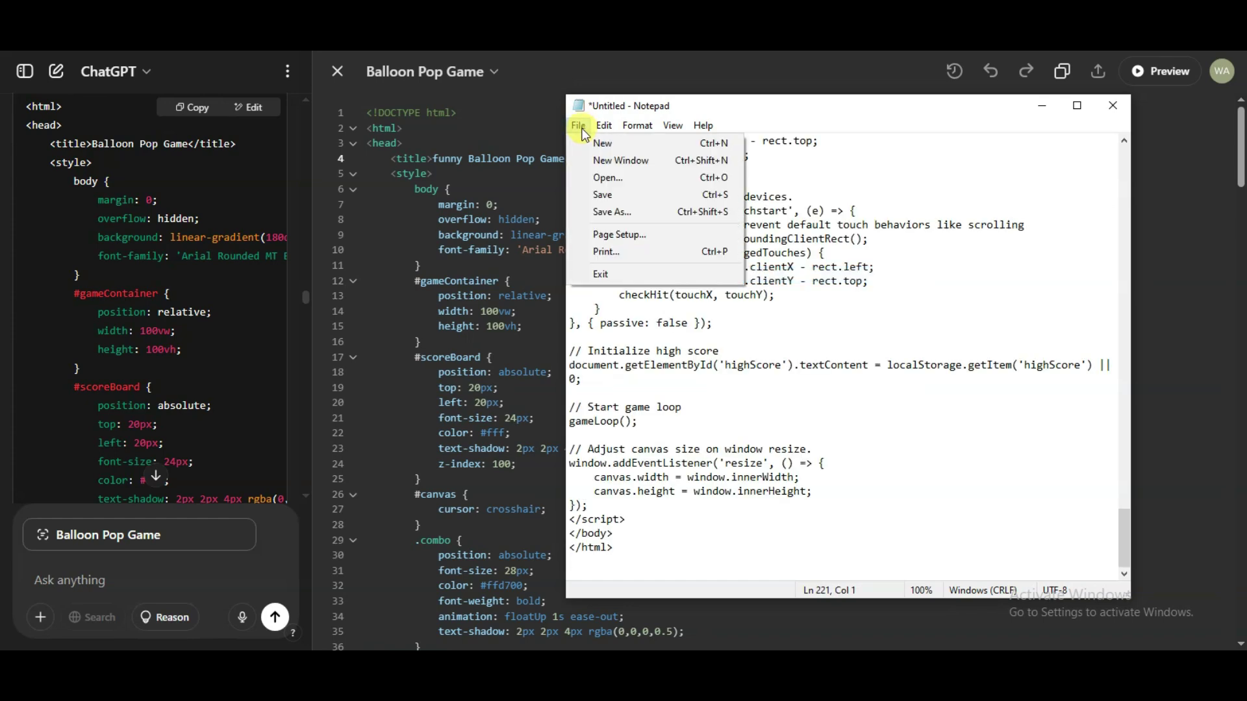
left_click(623, 212)
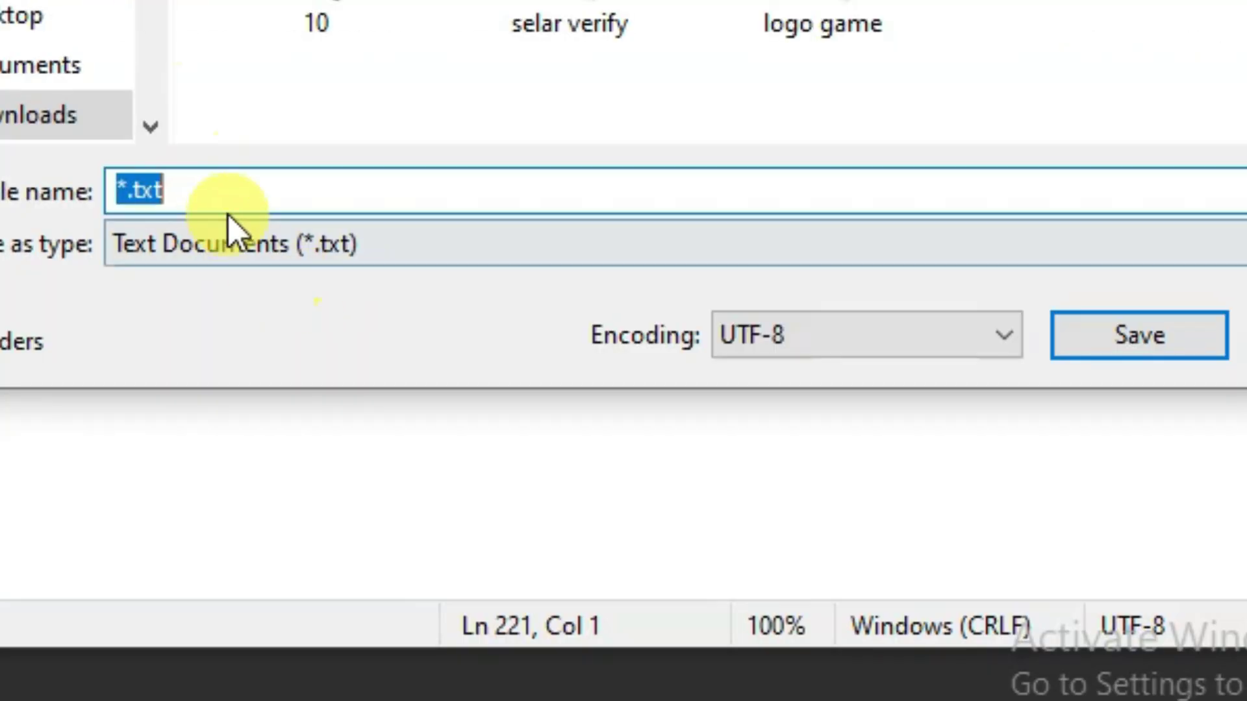
type("ind")
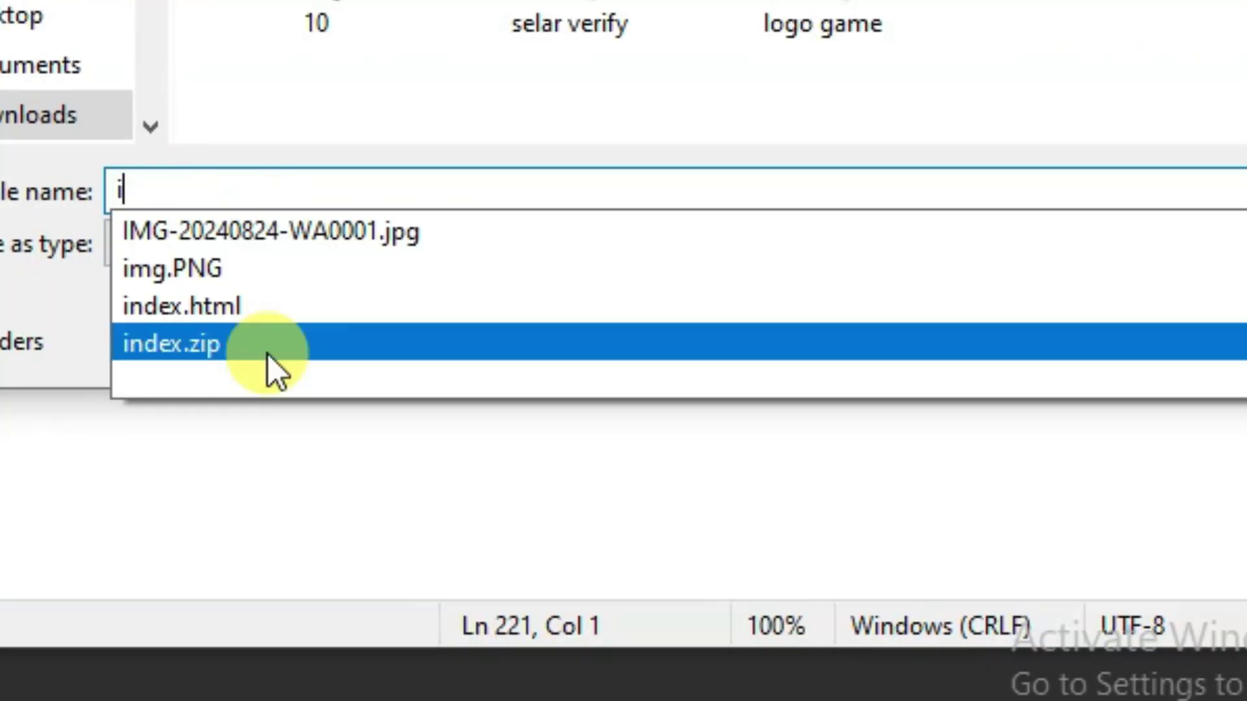
left_click(176, 232)
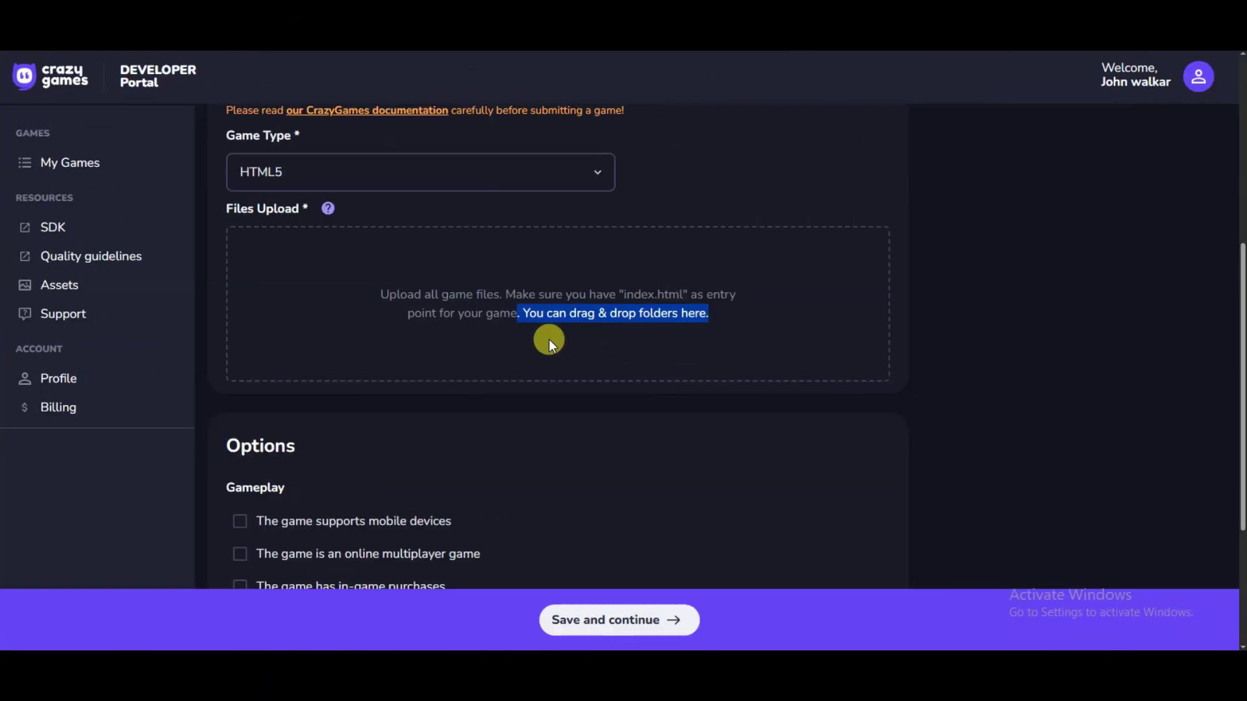
left_click(548, 334)
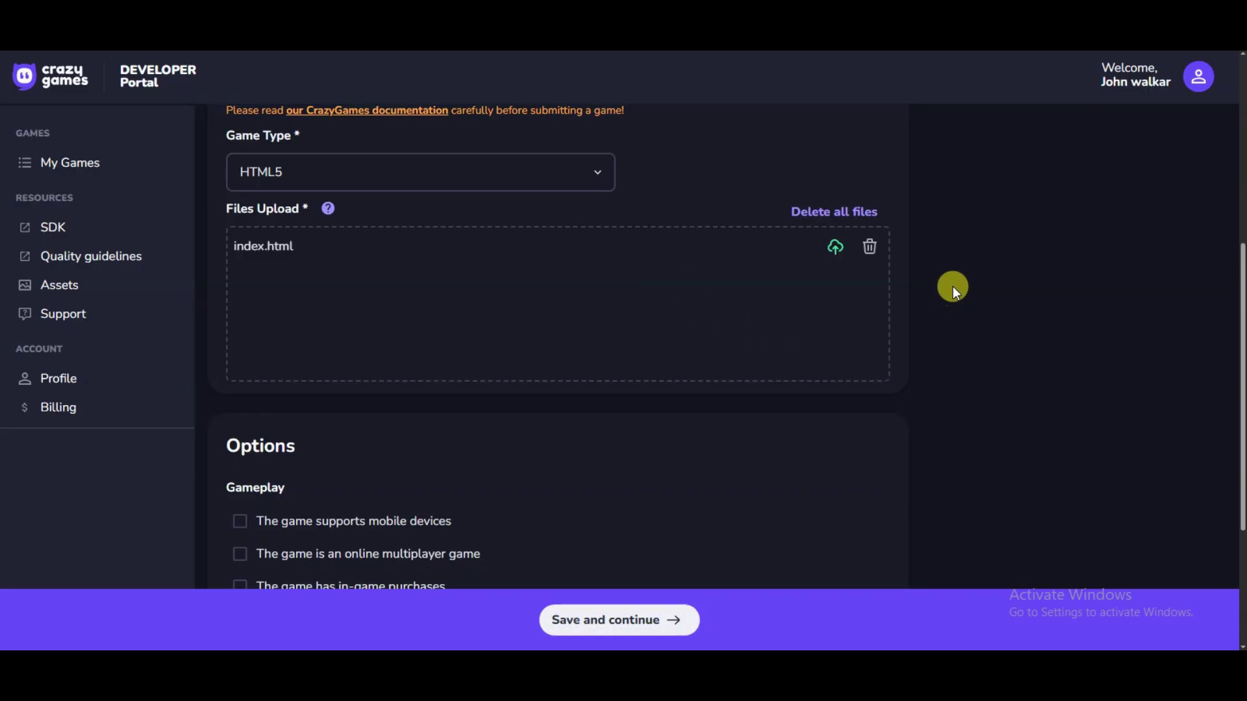
- Mark the game as mobile-compatible with no progress save, save the draft, and proceed to QA
scroll(952, 286, "down", 4)
left_click(240, 288)
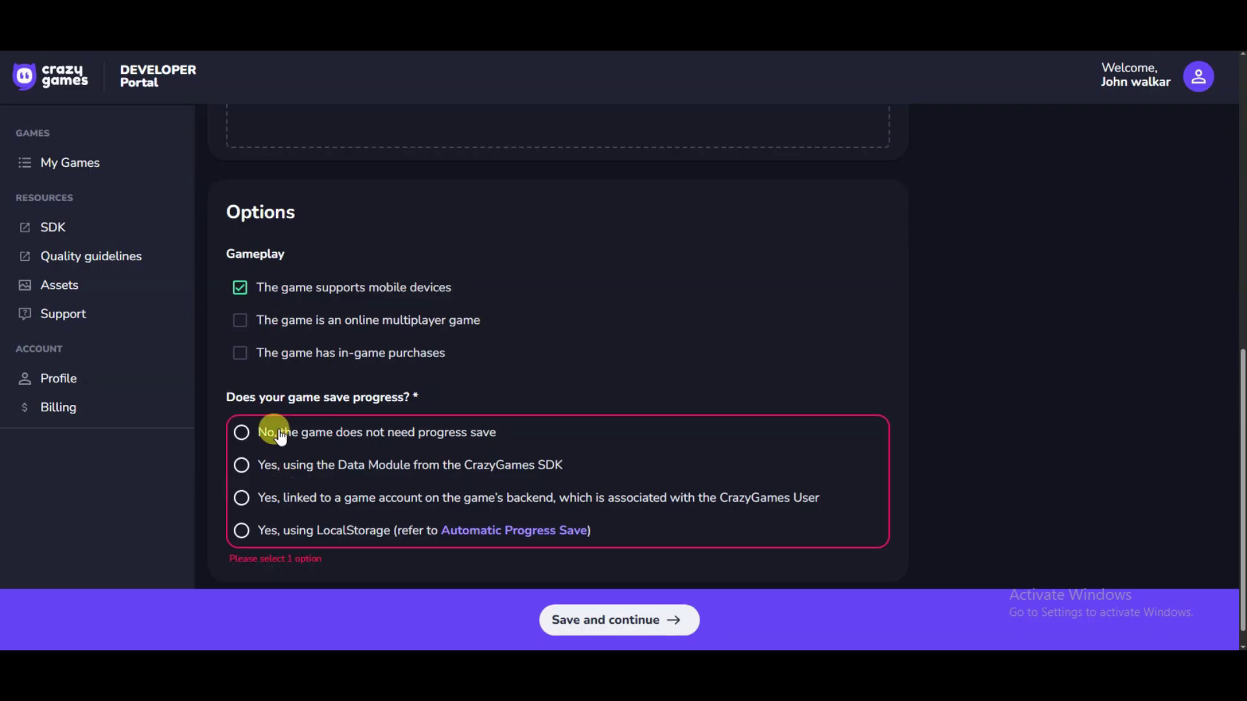
left_click(242, 433)
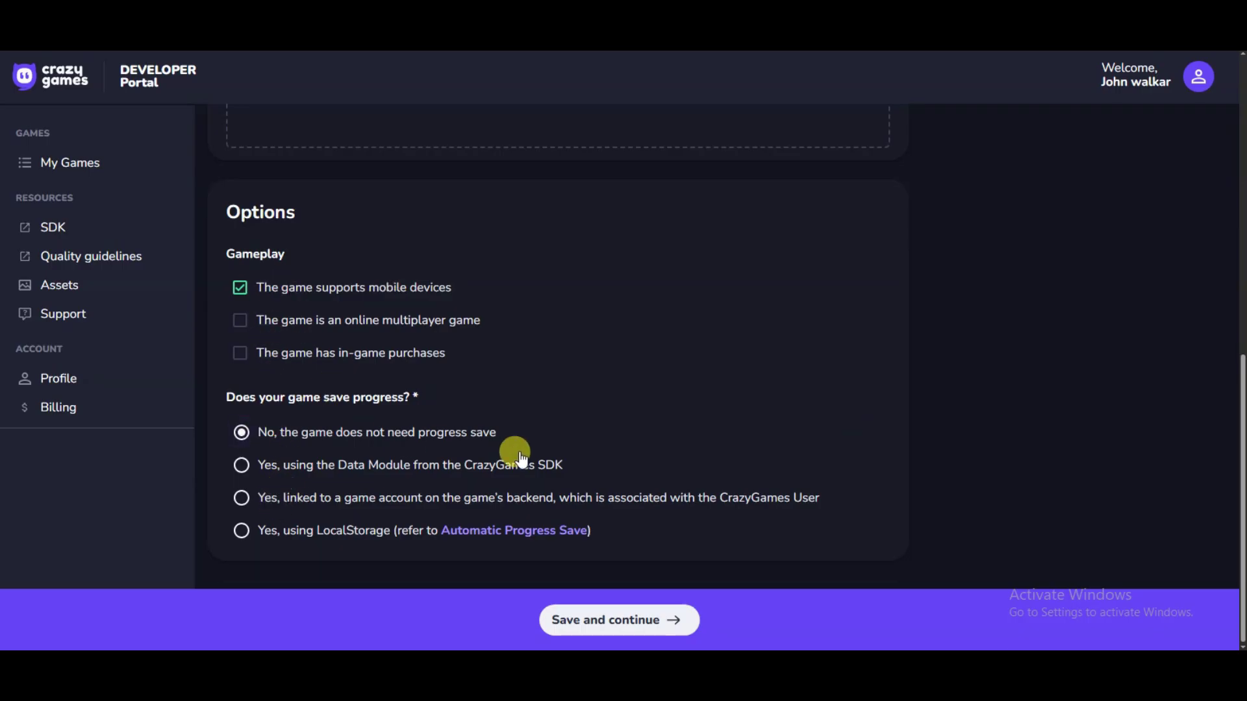
left_click(639, 625)
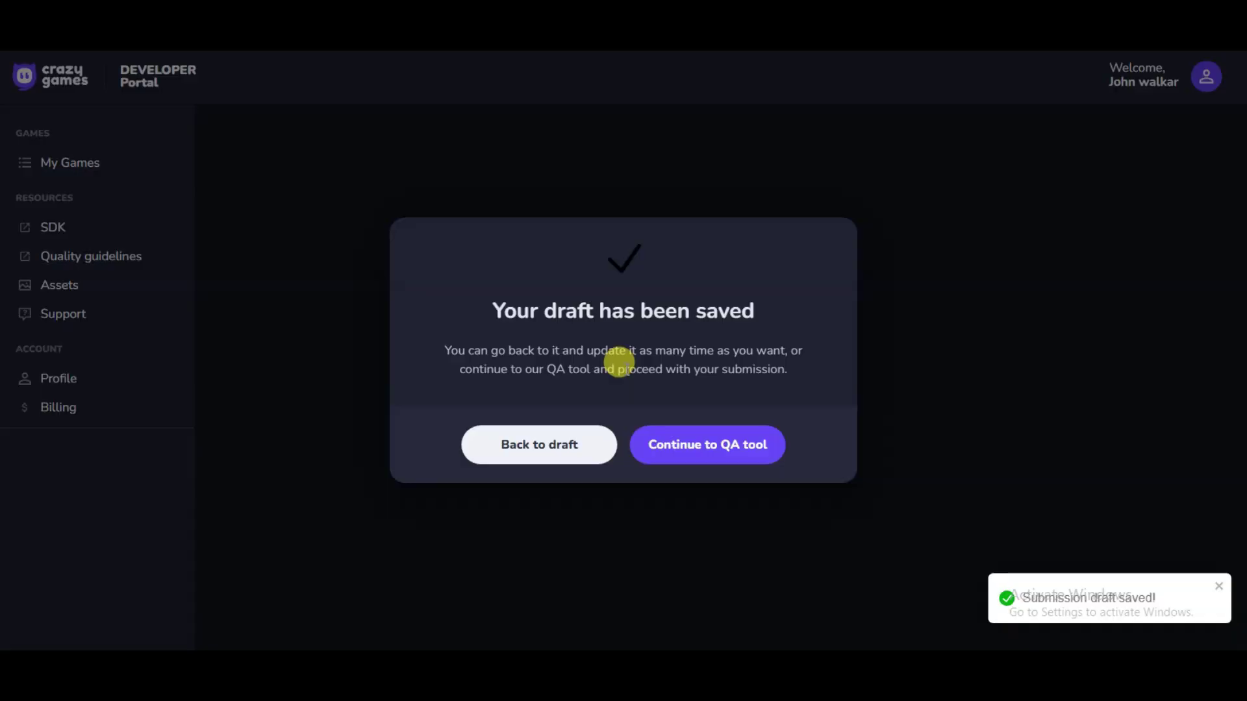
left_click(661, 446)
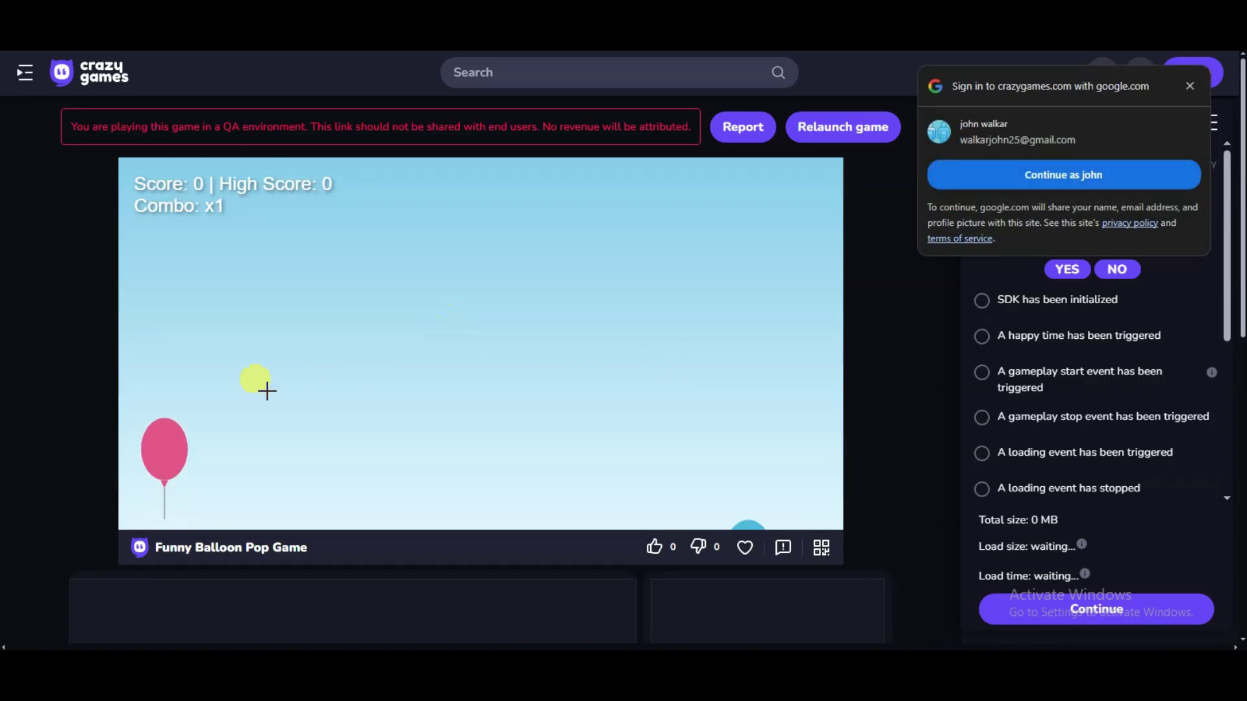
- Play-test the game in the QA tool by popping five balloons
left_click(156, 350)
left_click(490, 422)
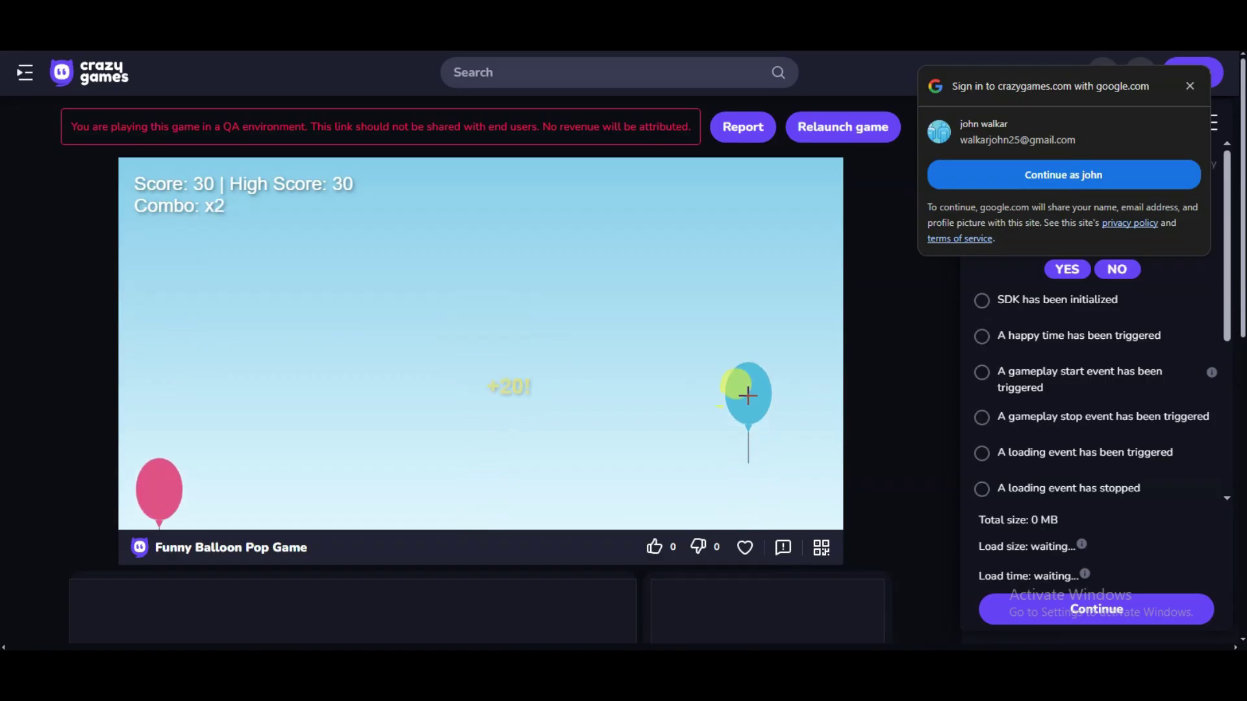
left_click(746, 380)
left_click(162, 412)
left_click(167, 357)
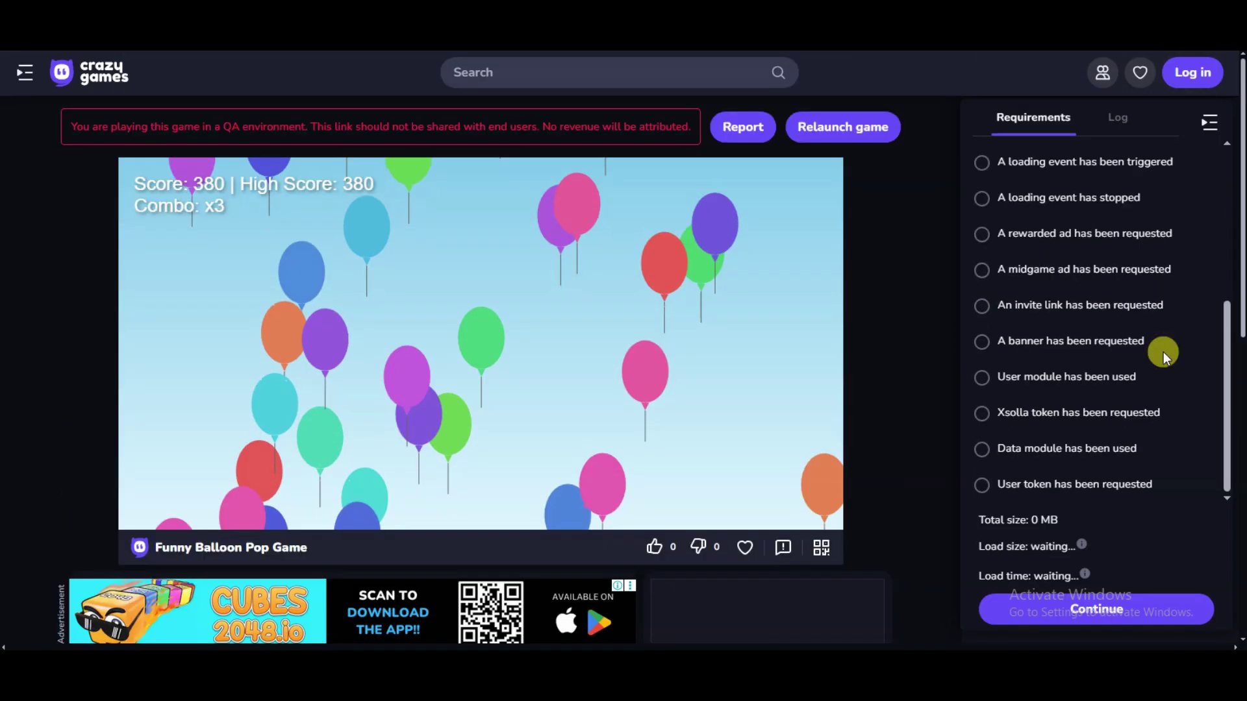
scroll(1162, 354, "up", 5)
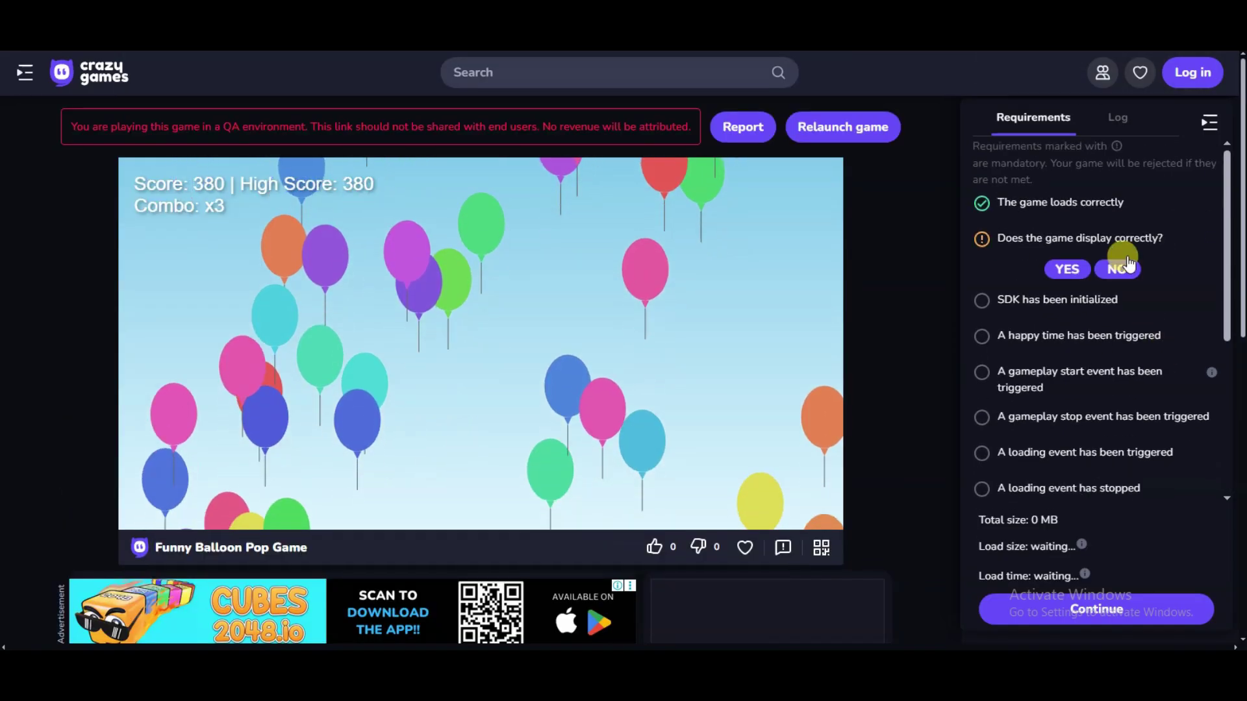
scroll(1104, 337, "down", 3)
scroll(1104, 319, "up", 3)
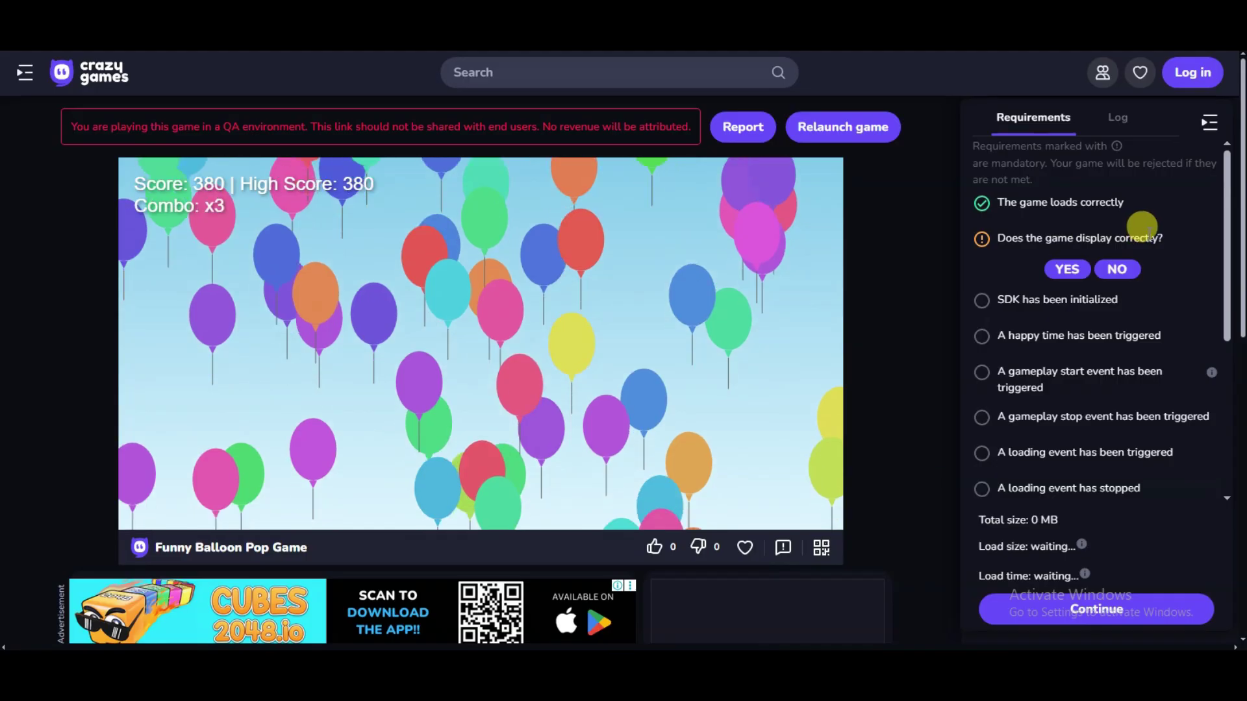
- Answer YES that the game displays correctly and continue past the QA step
left_click(1065, 269)
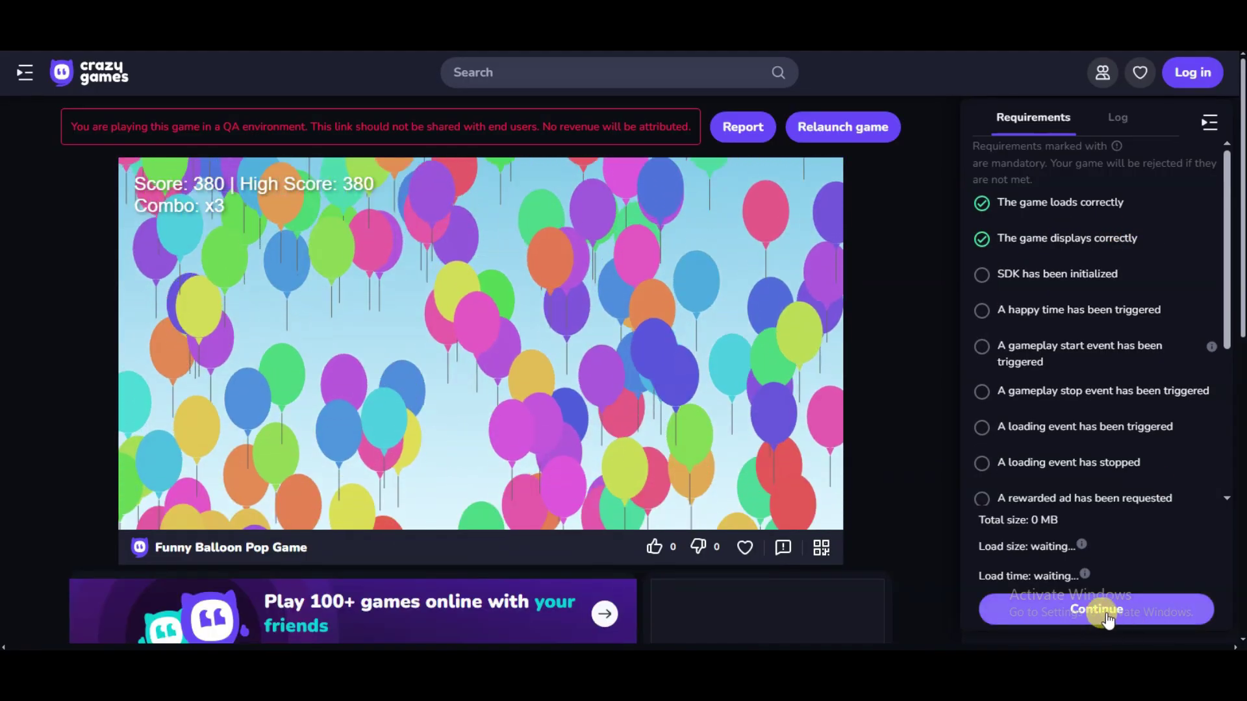
left_click(1104, 624)
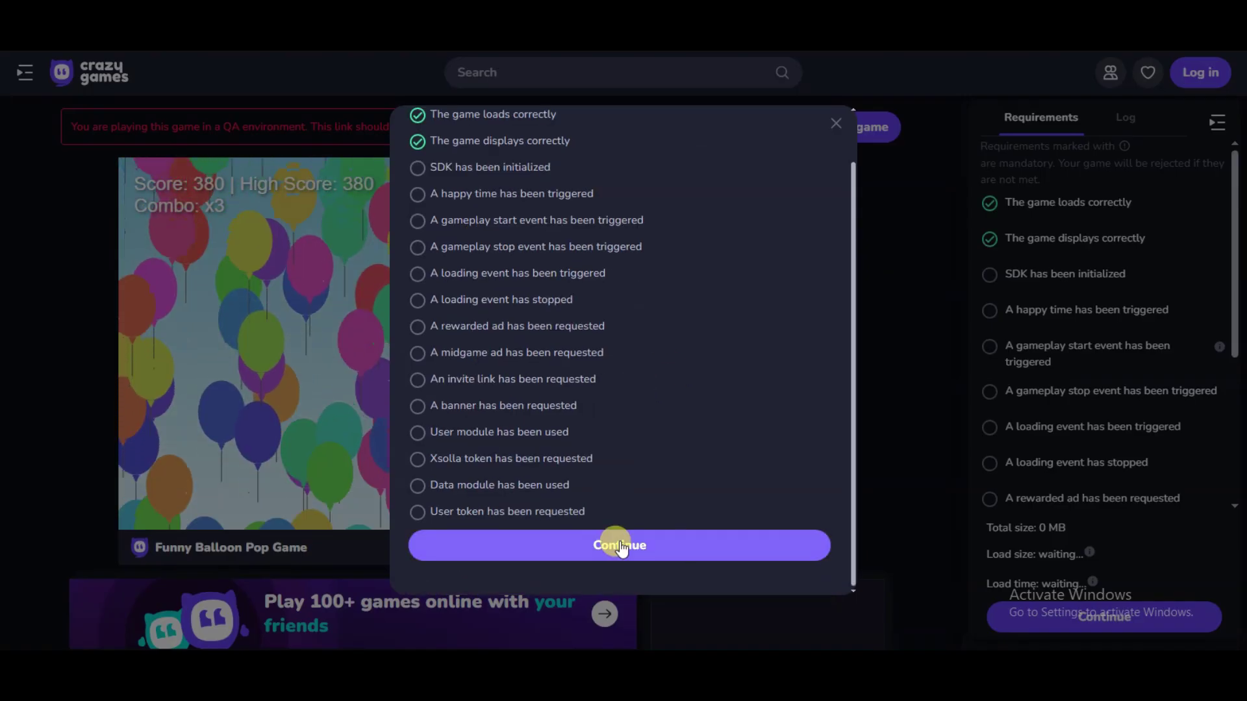
left_click(642, 553)
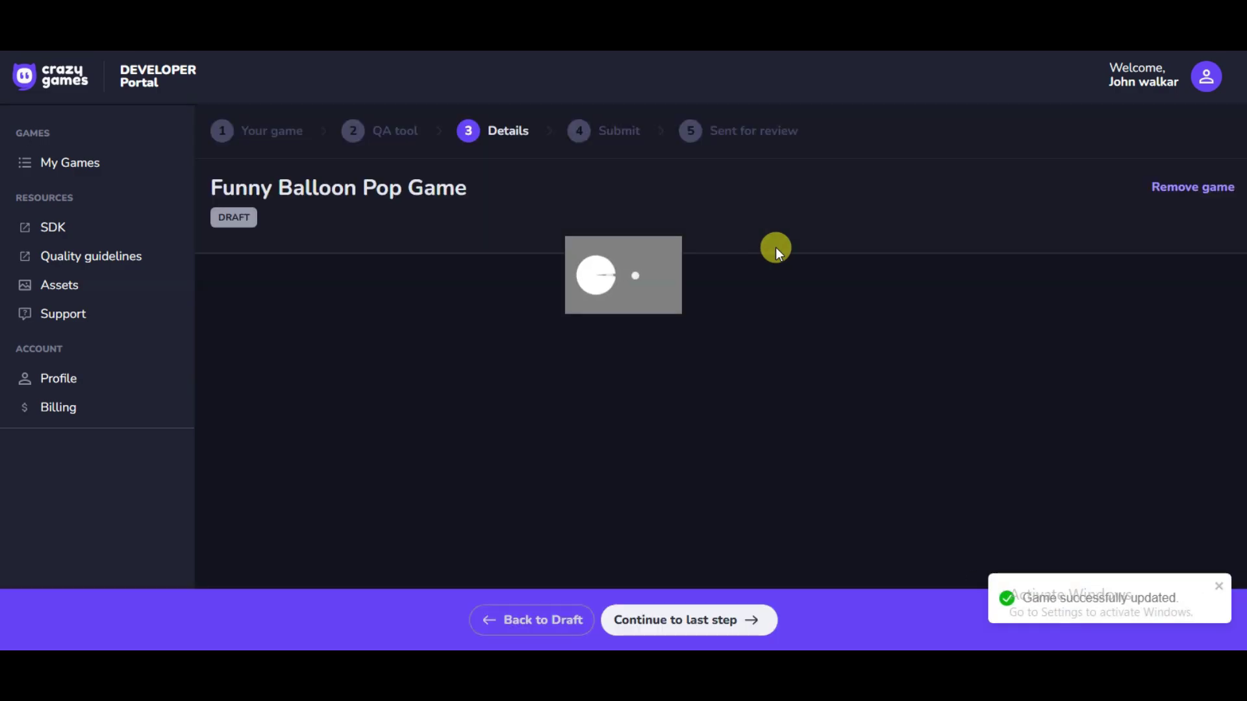
- Look over the Game details section of the submission form
left_click_drag(226, 291, 346, 294)
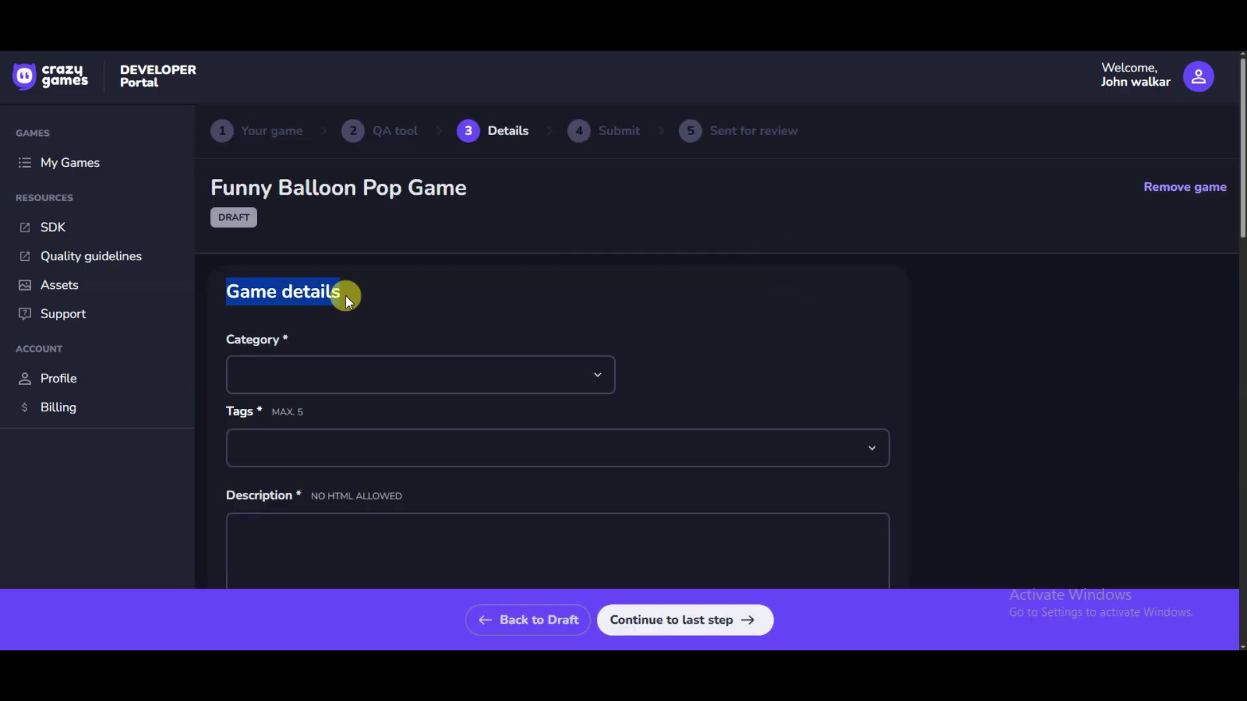
left_click(403, 295)
left_click(356, 304)
scroll(415, 299, "down", 1)
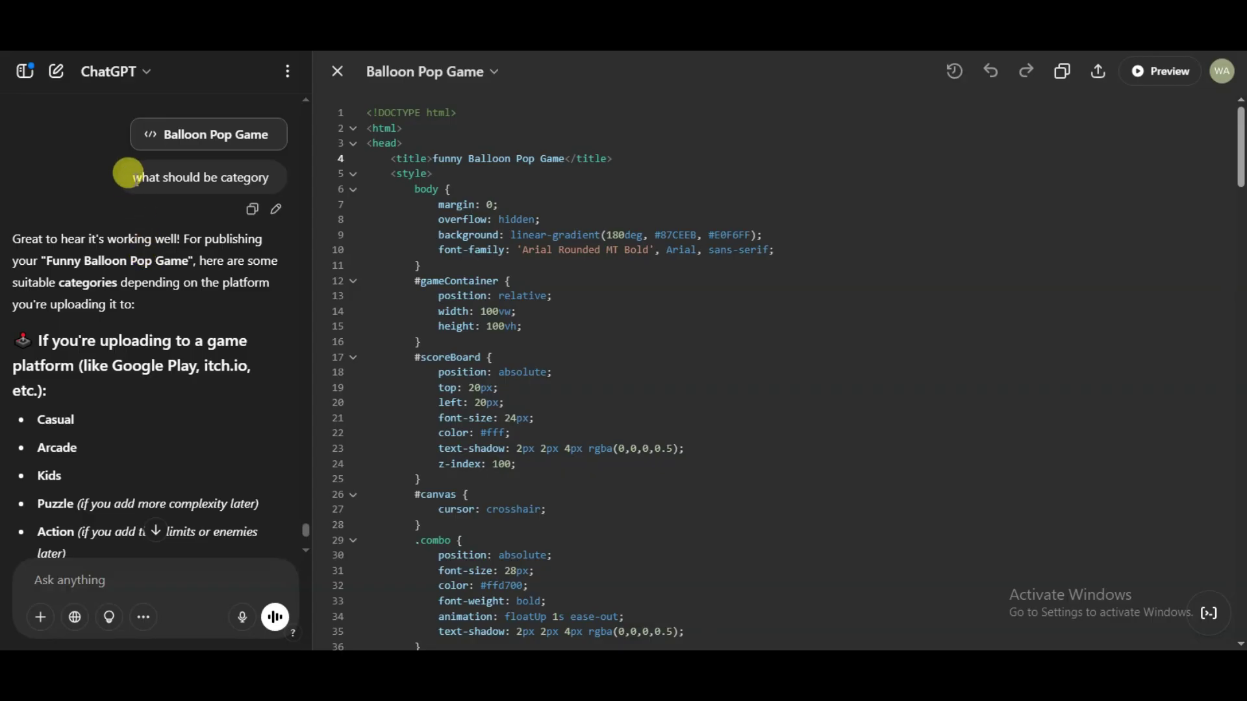
scroll(195, 195, "down", 2)
left_click_drag(76, 264, 31, 284)
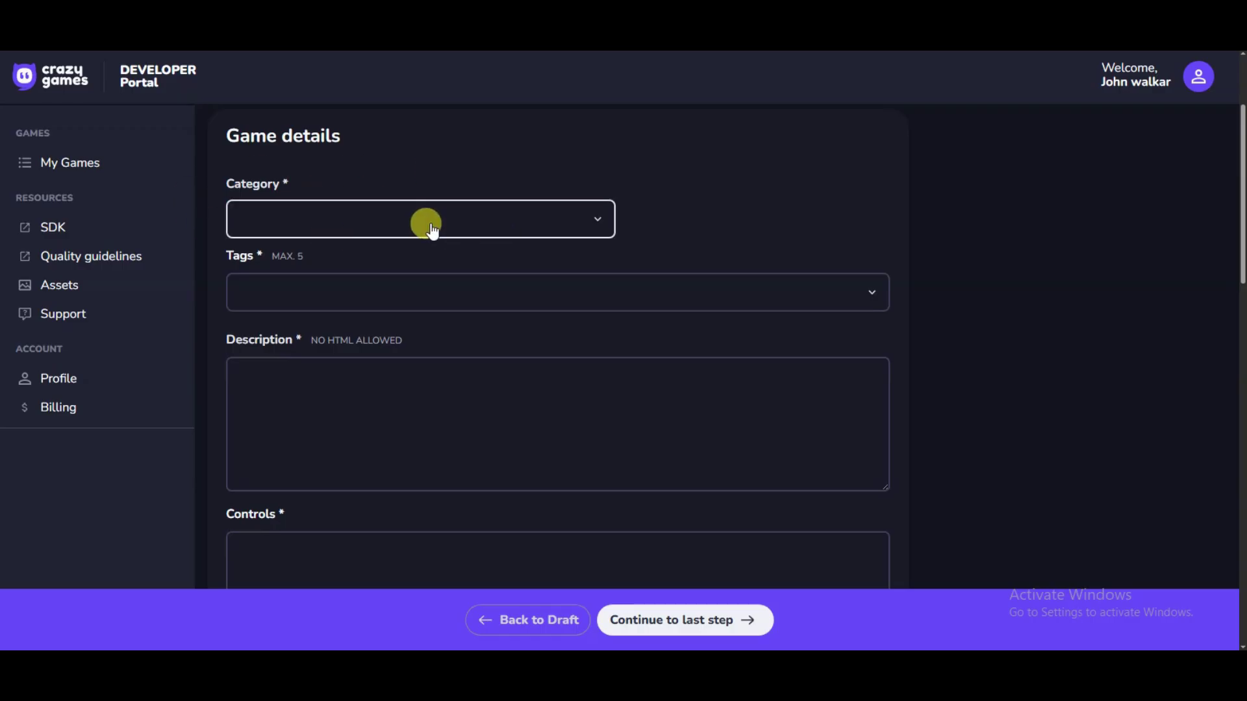
- Set the category to Casual and tag the game With Friends and Trivia
left_click(429, 222)
left_click(281, 402)
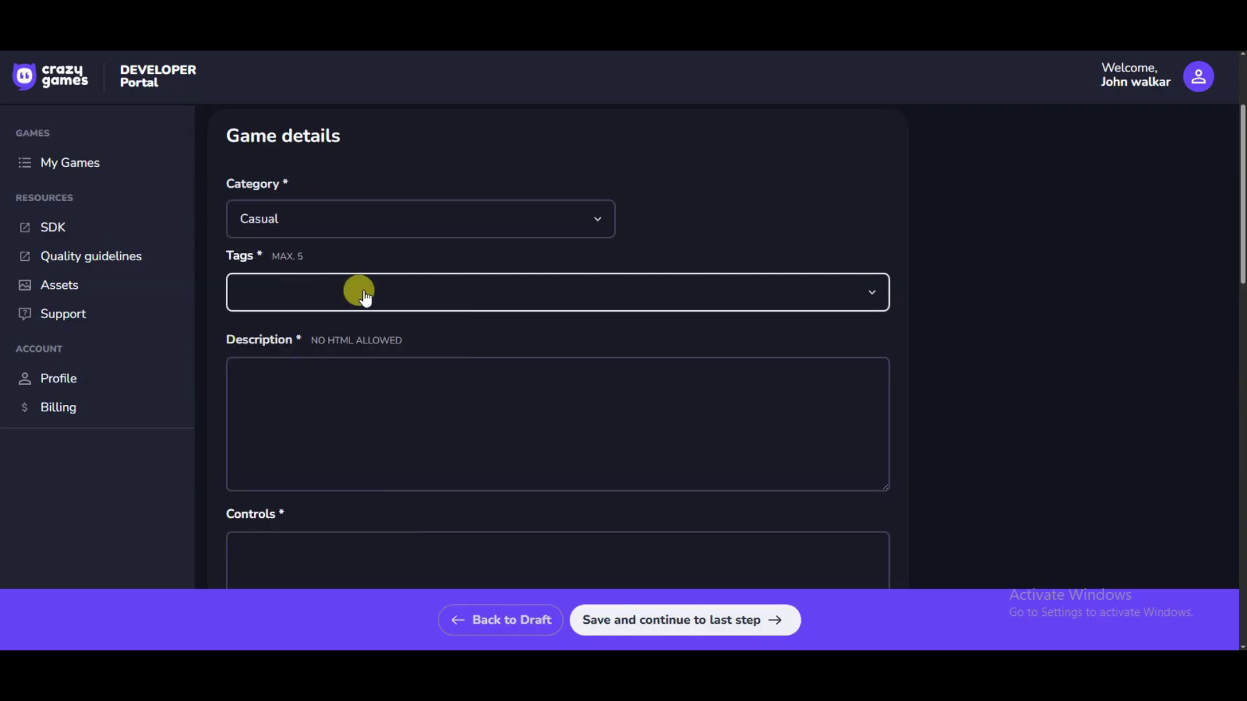
left_click(427, 300)
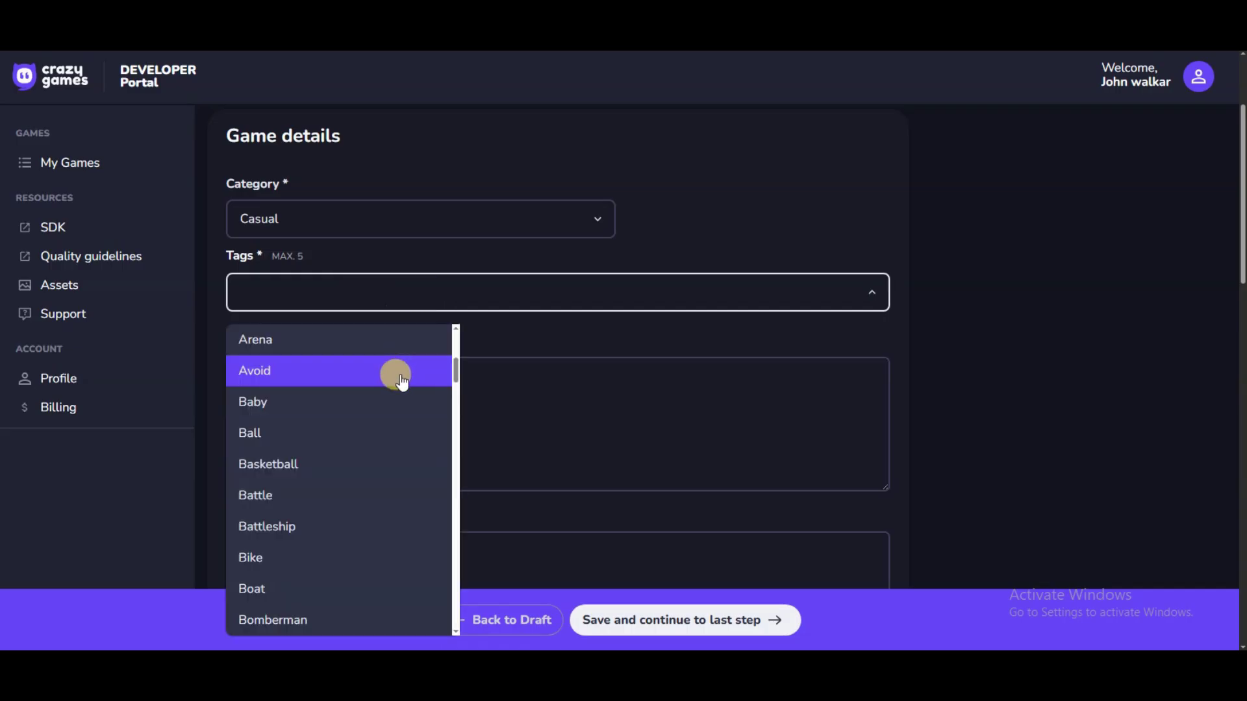
scroll(390, 417, "down", 1)
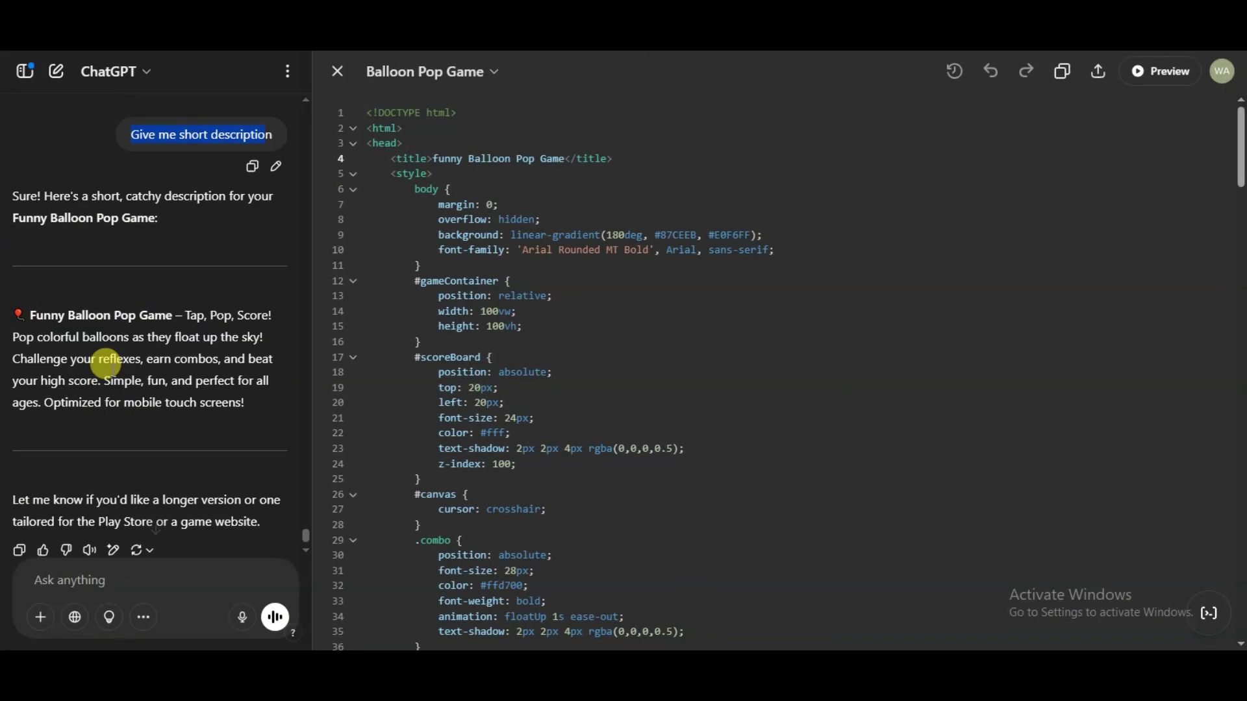
- Copy the short game blurb from ChatGPT and paste it into the Description box
scroll(106, 365, "up", 1)
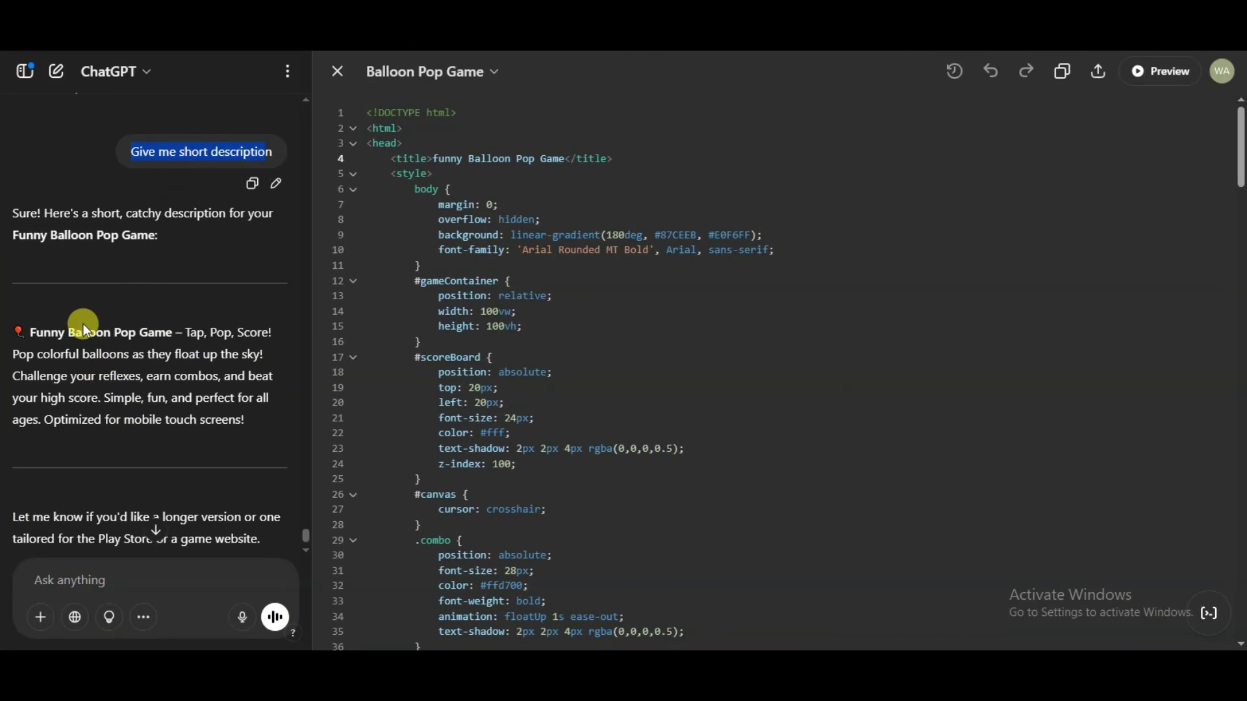
left_click_drag(30, 328, 253, 422)
key("ctrl+c")
right_click(290, 496)
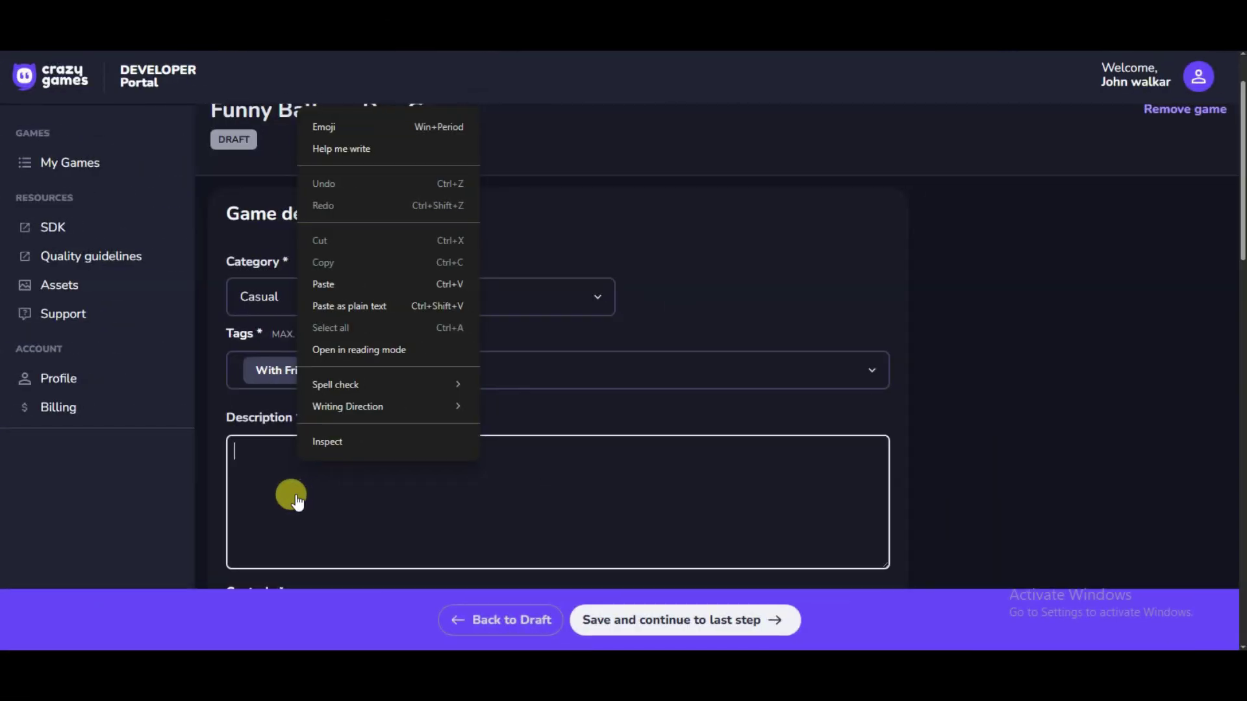
left_click(282, 481)
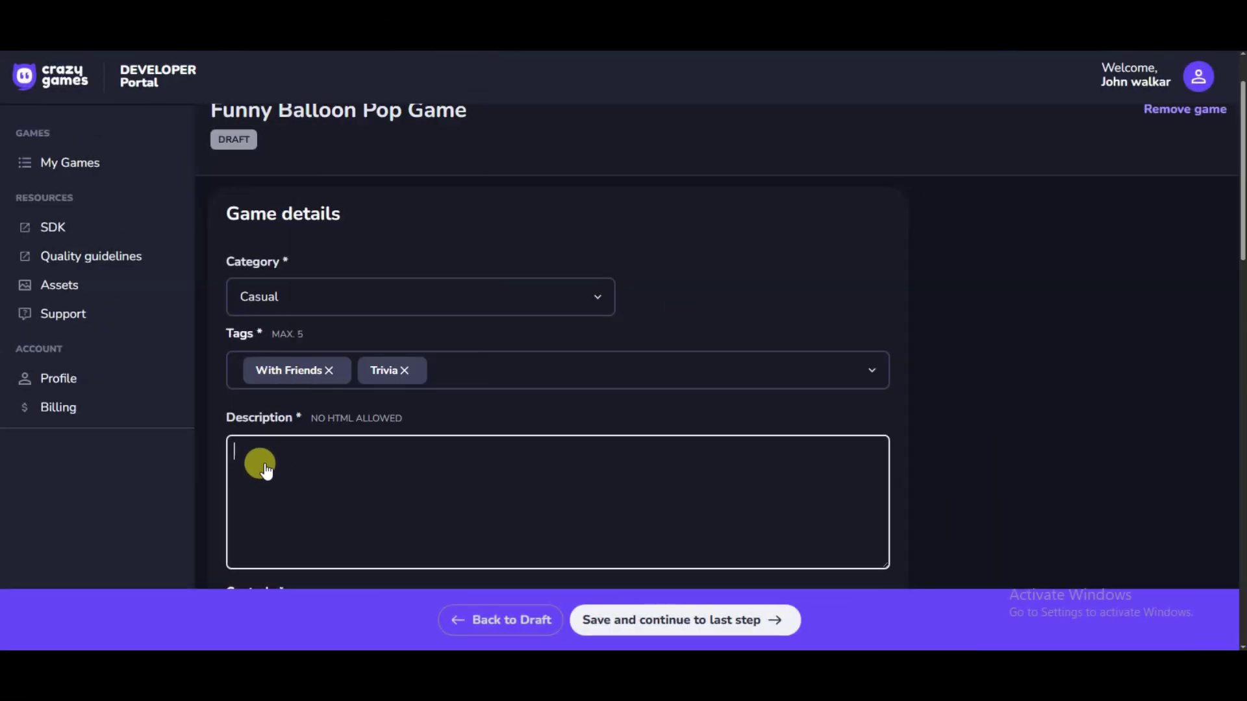
right_click(263, 463)
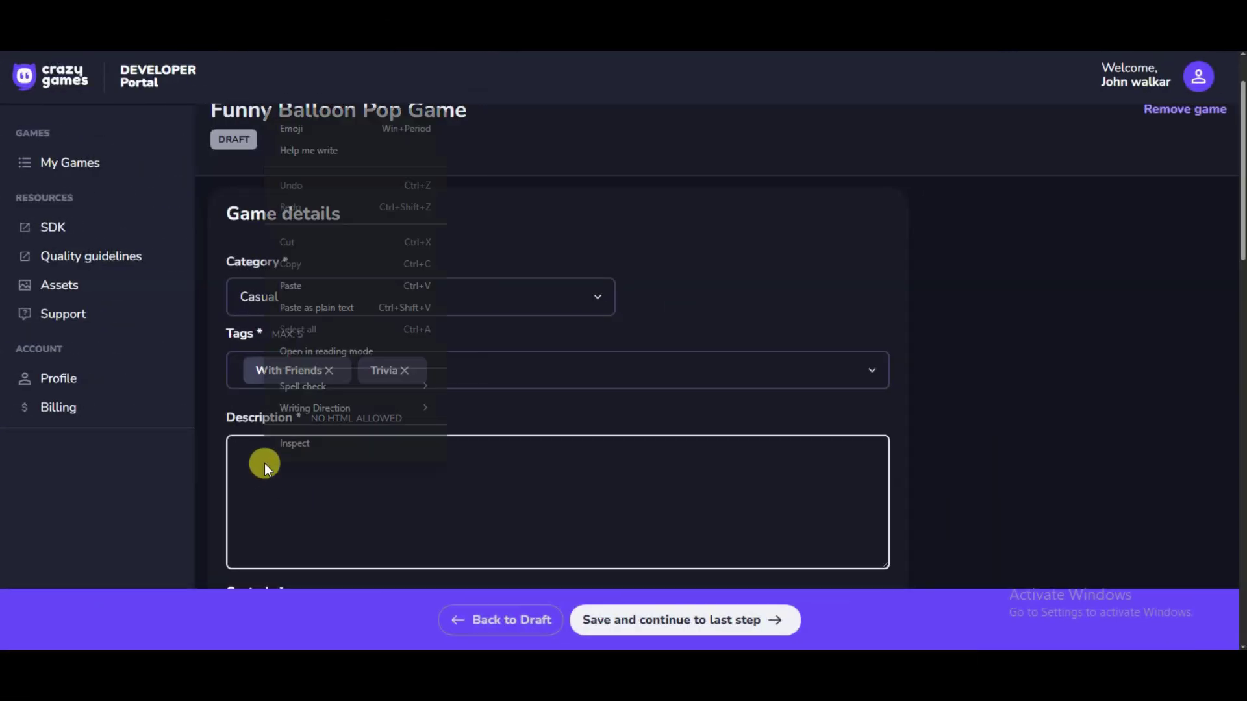
left_click(357, 289)
- Enter Mobile Touch screen and Mouse as the game's controls
scroll(292, 305, "down", 6)
left_click(259, 312)
scroll(299, 352, "up", 2)
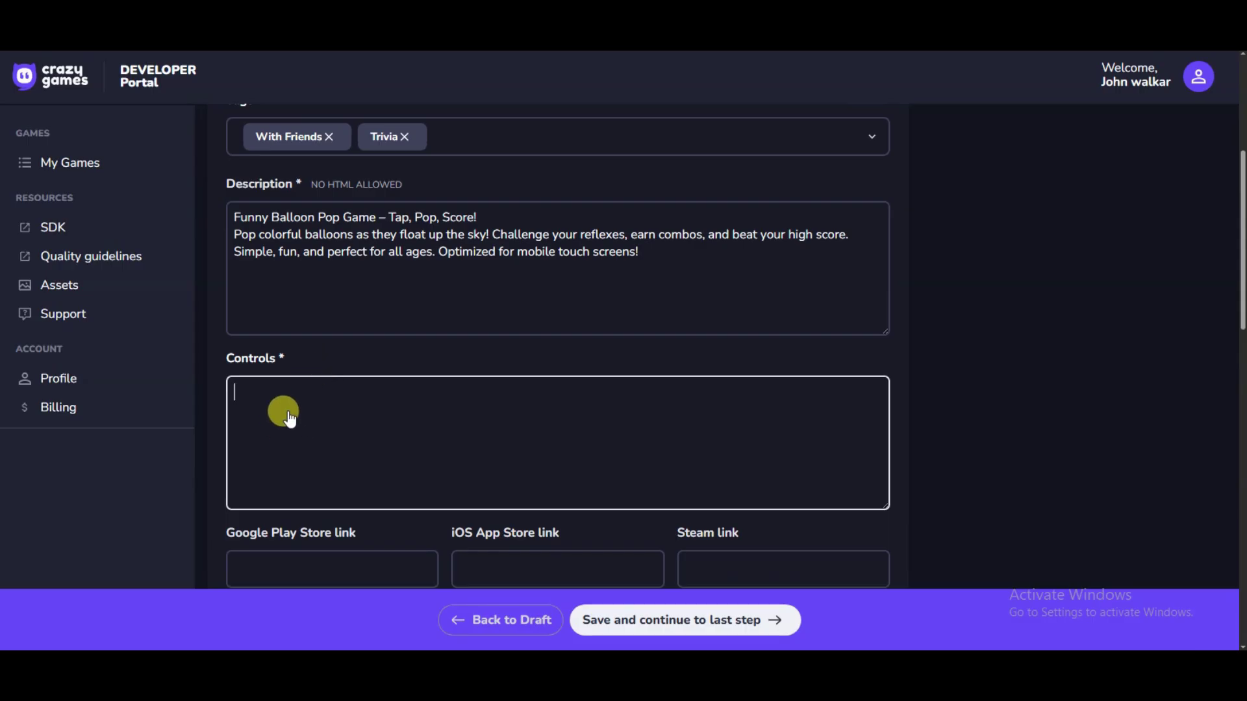
type("Mobile Touch screen, Mouse,")
scroll(454, 363, "down", 3)
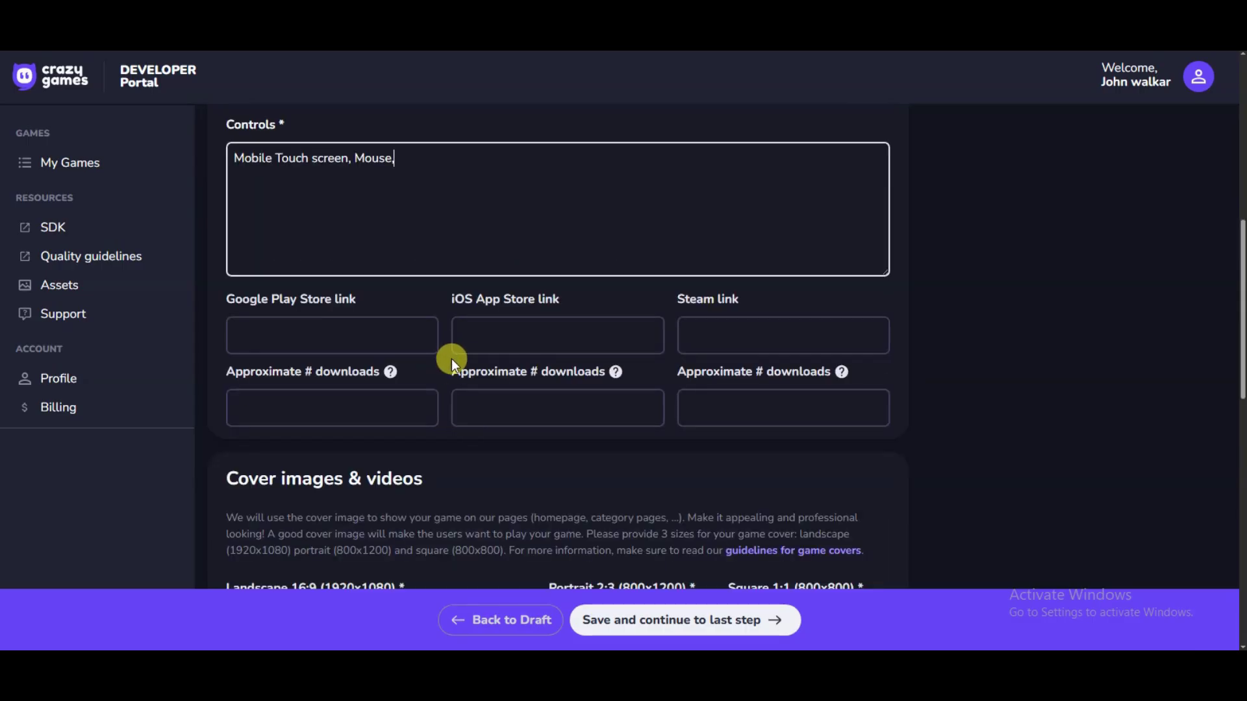
scroll(451, 359, "down", 5)
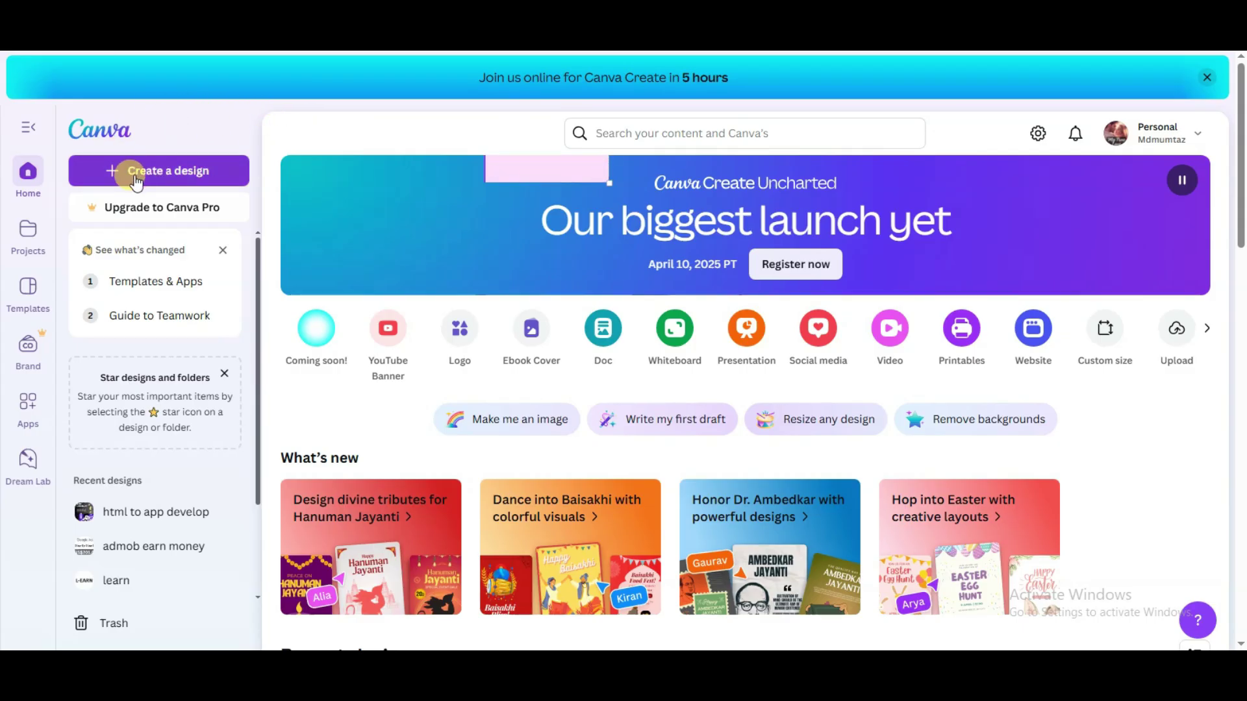
- Create a new custom-size Canva design of 1920×1080
left_click(176, 180)
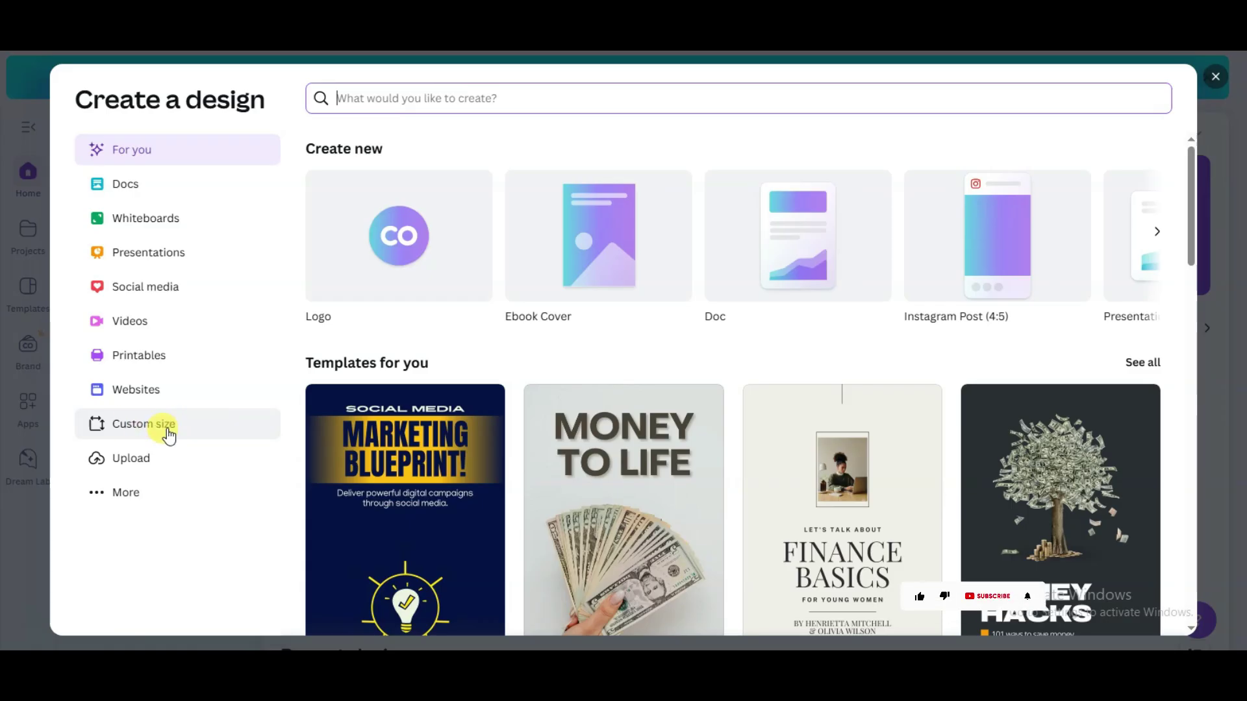
left_click(160, 432)
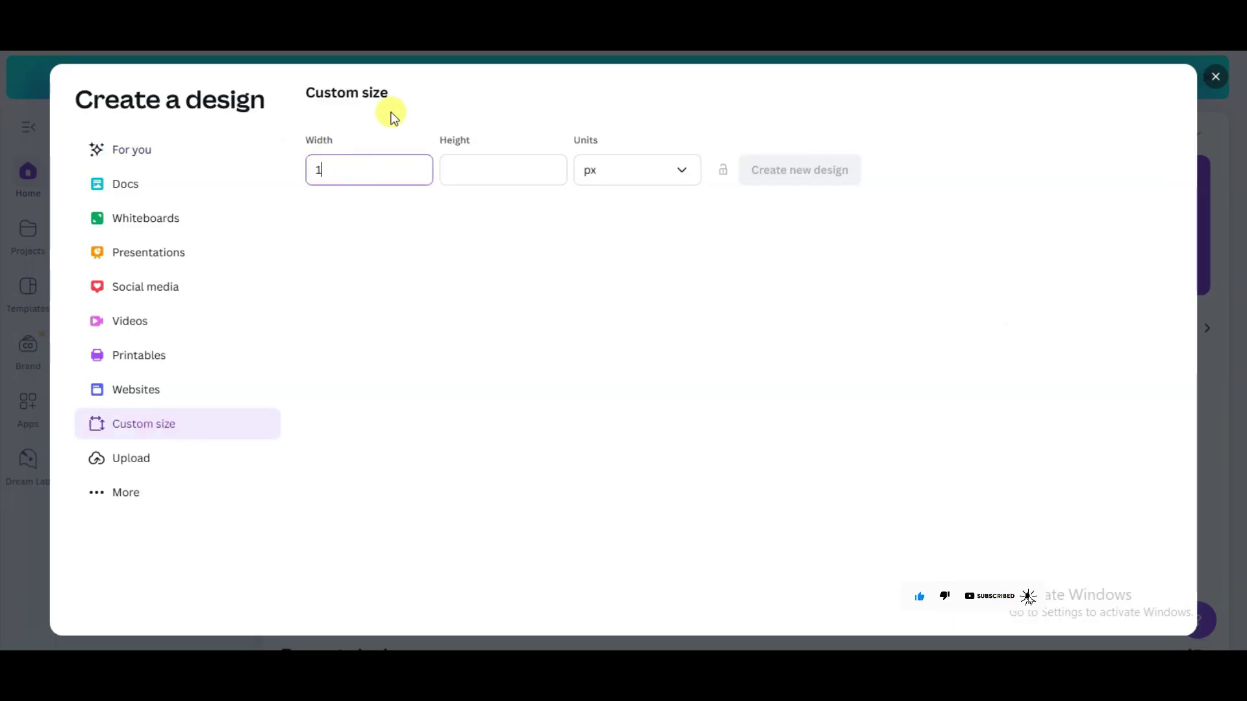
type("1920")
left_click(488, 172)
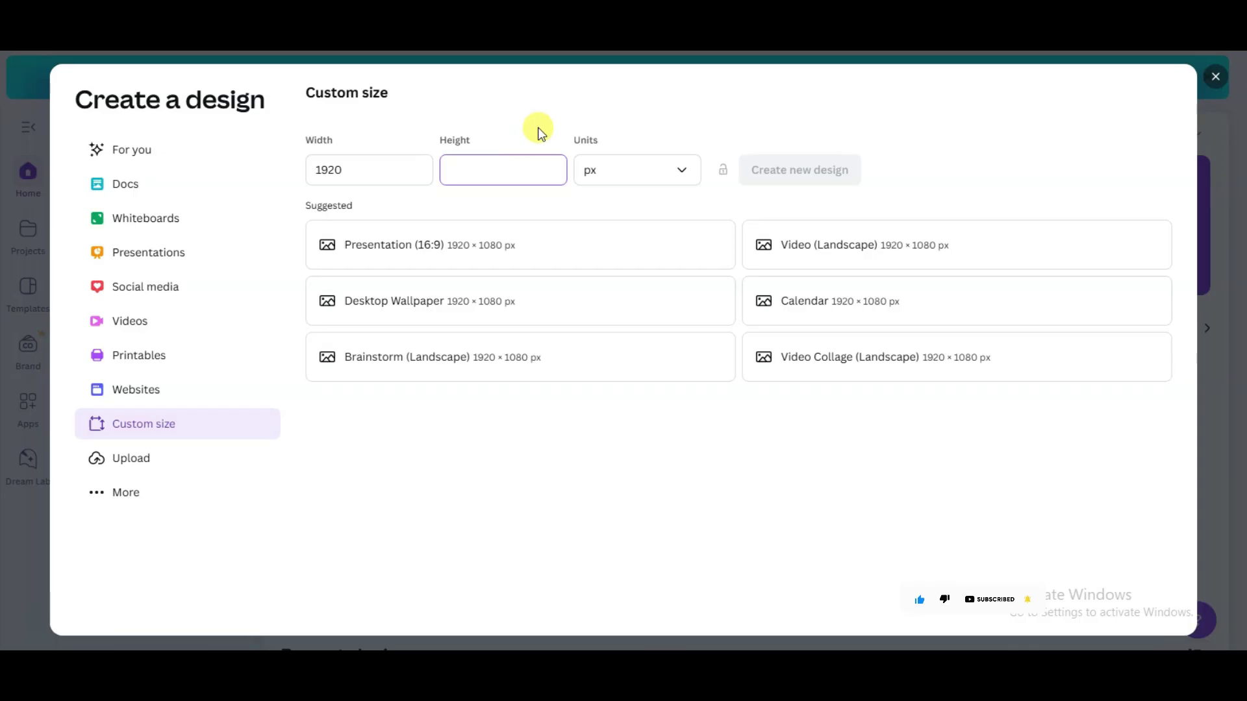
type("1080")
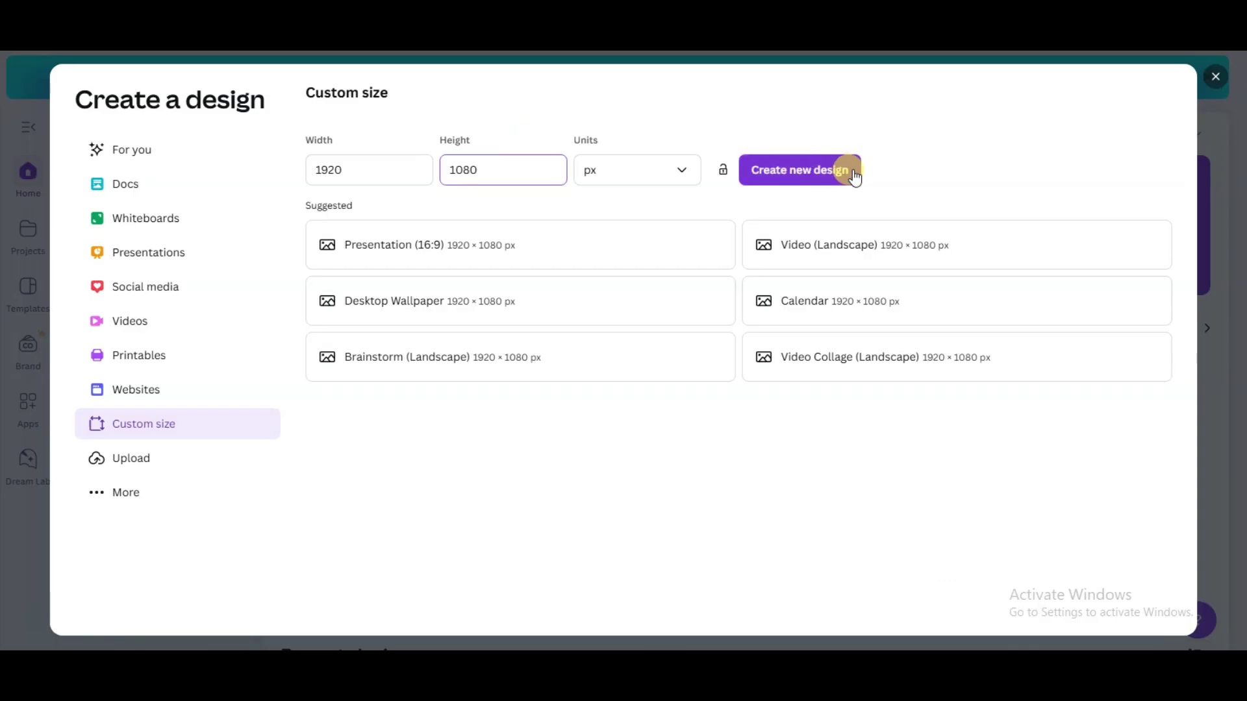
left_click(797, 172)
- Search templates for 'ballon' and apply the first balloon template
left_click(162, 175)
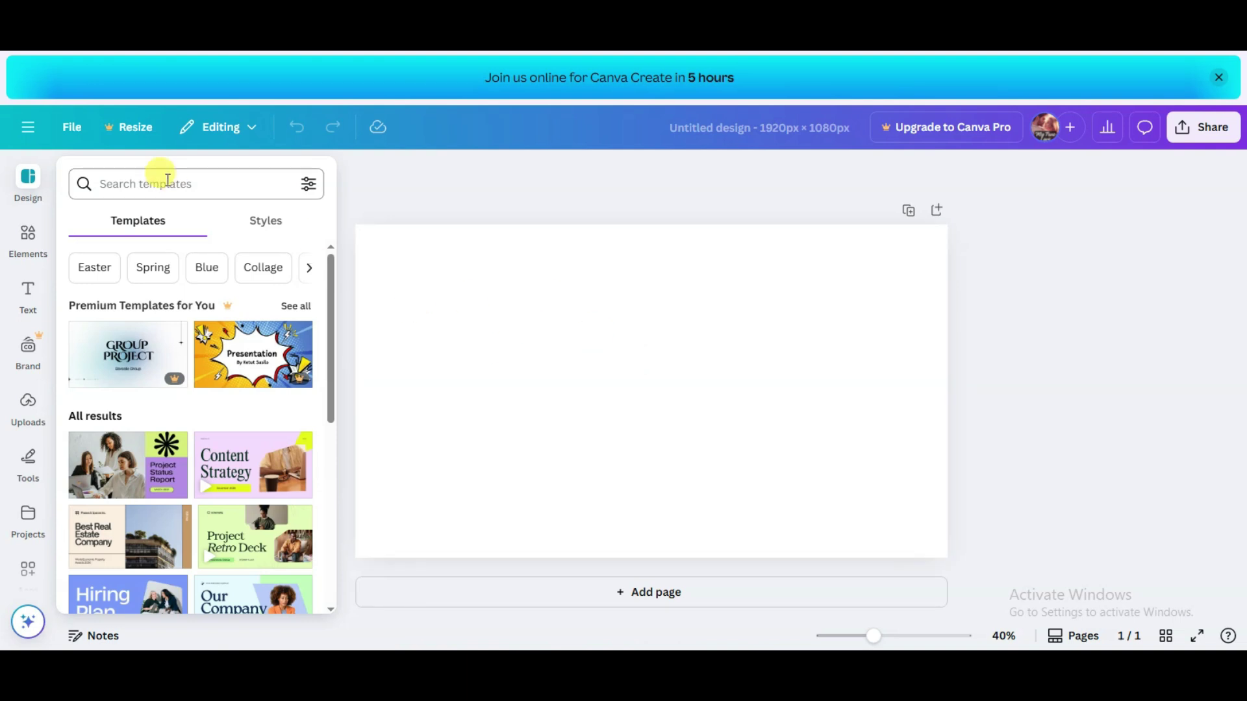
type("ballon")
key("Return")
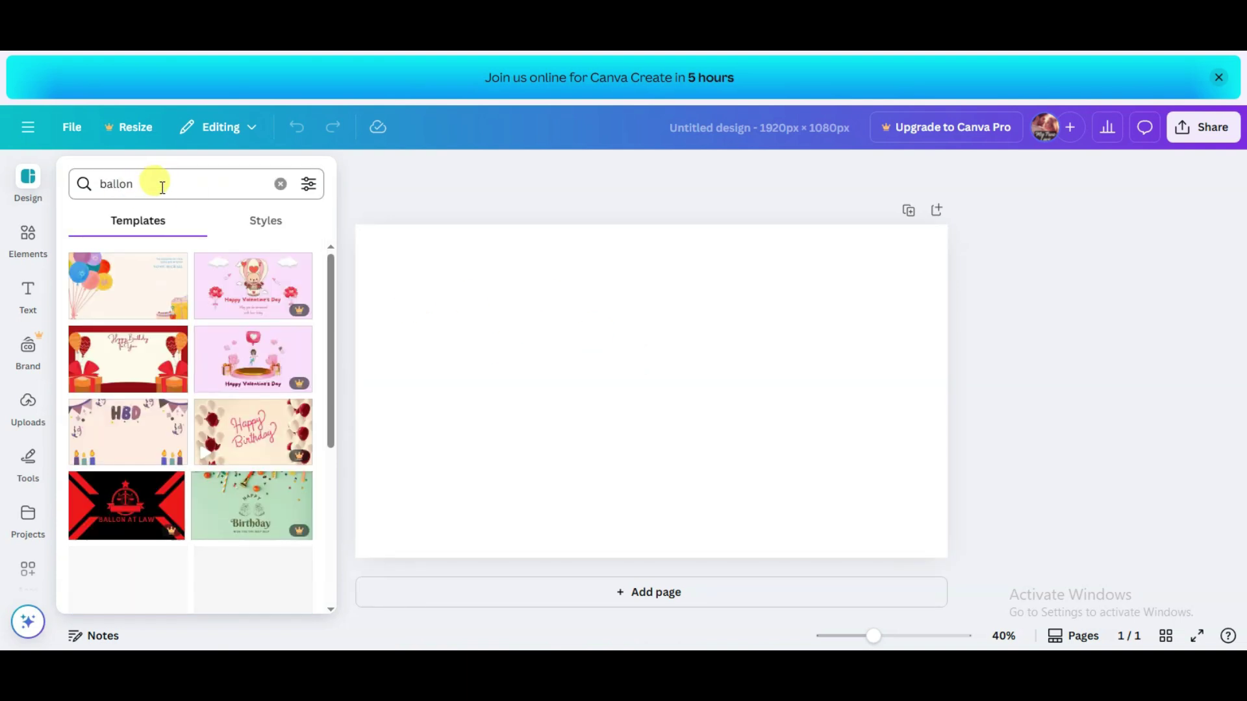
left_click(122, 295)
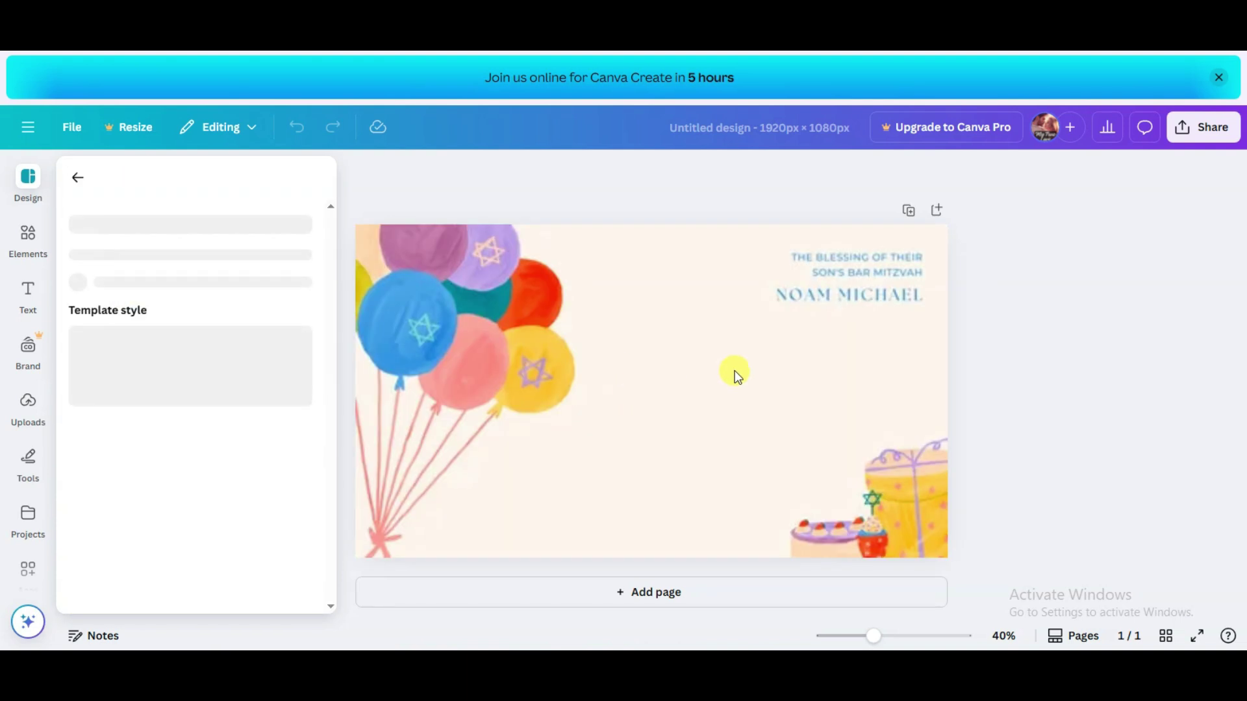
- Retitle the template FUNNY BALLOON POP GAME, widened to one line and enlarged
left_click(831, 296)
left_click(876, 291)
triple_click(832, 296)
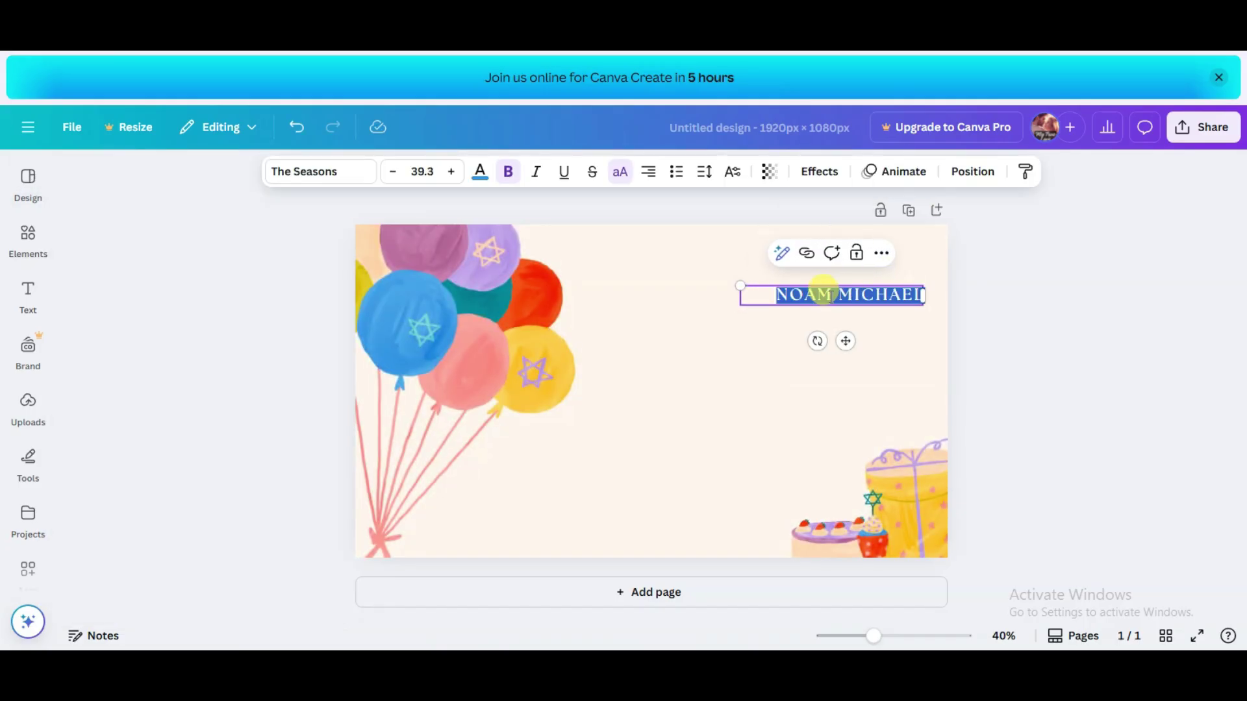
type("FUNNY BALLOON P")
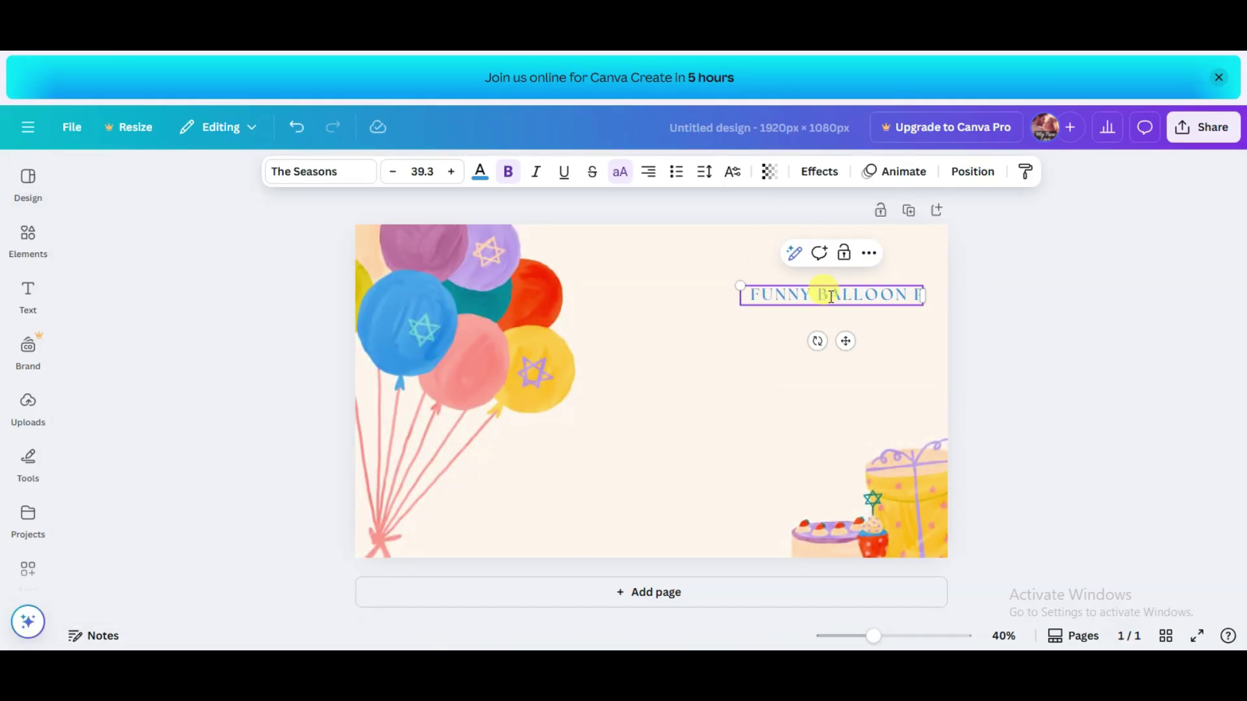
type("OP GAME")
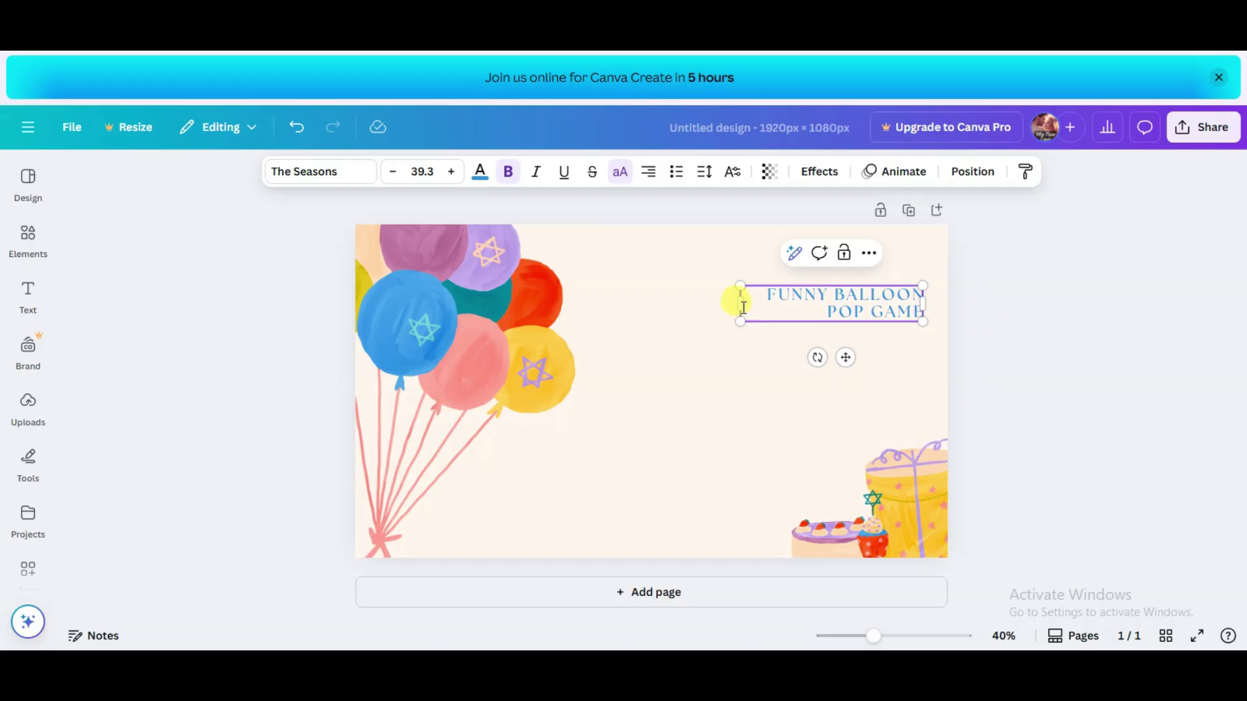
left_click_drag(744, 307, 593, 281)
left_click_drag(774, 345, 763, 358)
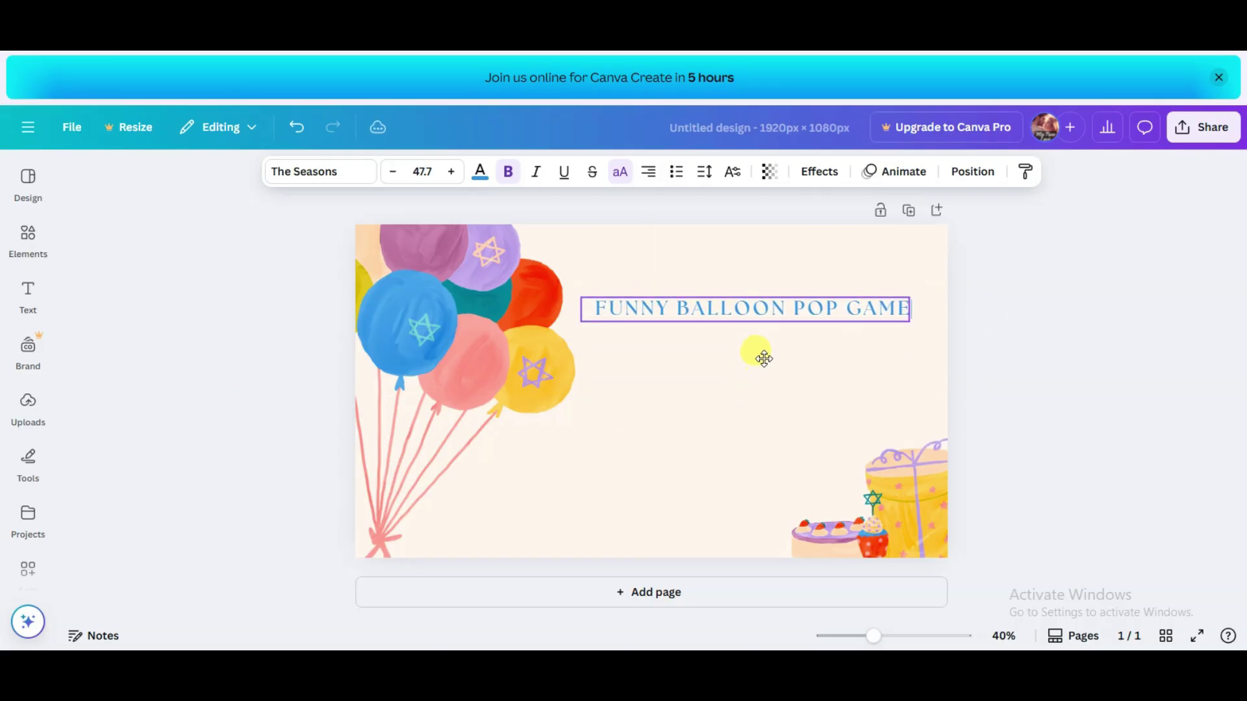
left_click(1068, 374)
left_click(28, 296)
- Add a heading reading 'Enjoy Playing and Make High Score' and place it beside the balloons
left_click(157, 400)
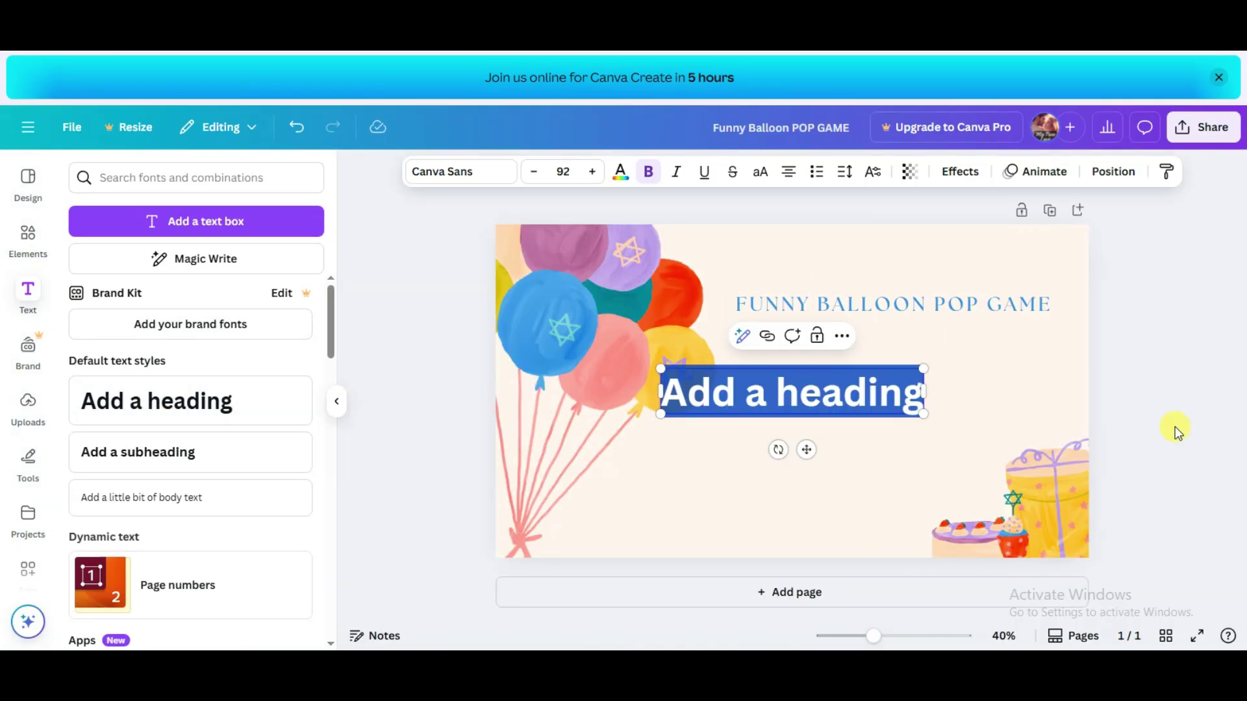
type("Enjoy Playing a")
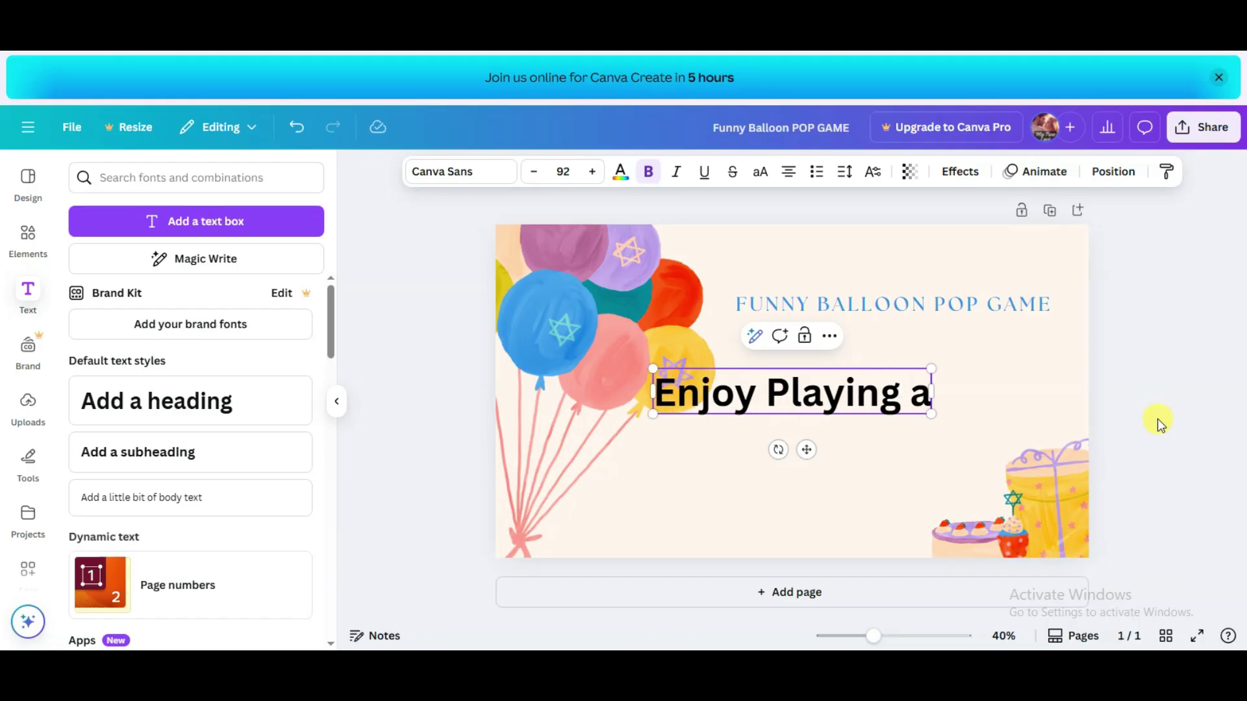
type("nd Make High Score")
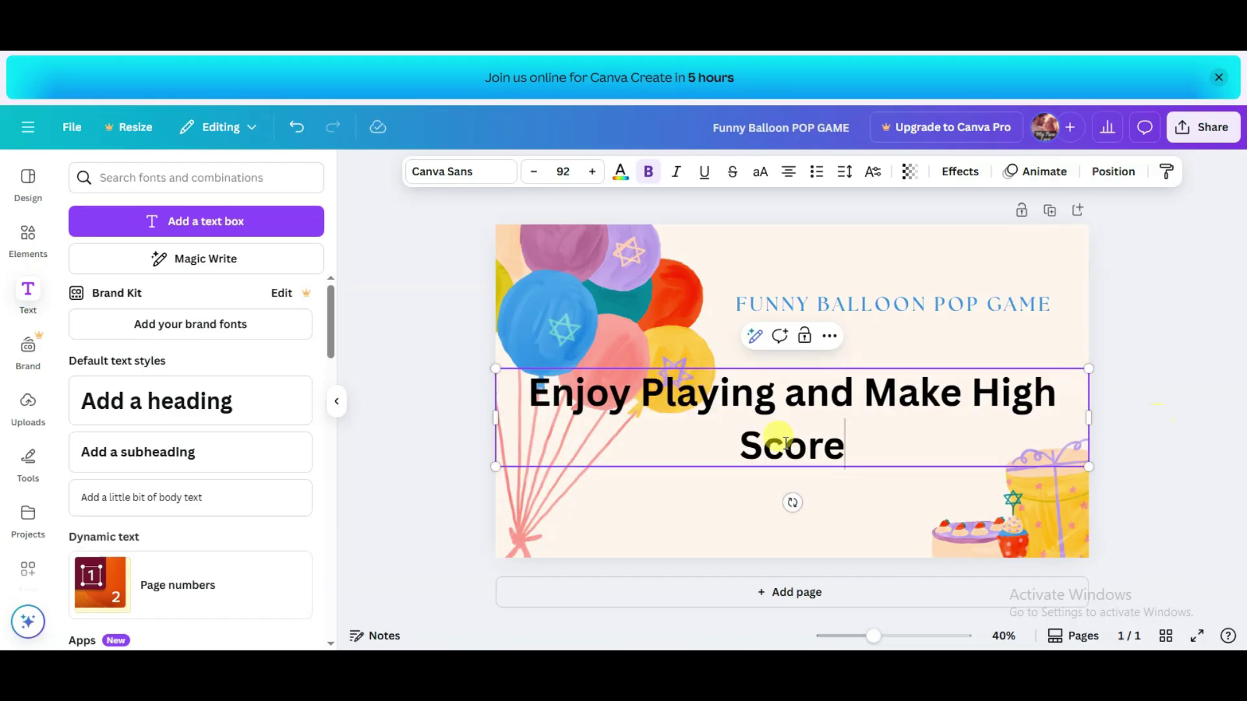
left_click_drag(495, 418, 751, 406)
left_click_drag(974, 432, 940, 381)
left_click(1071, 375)
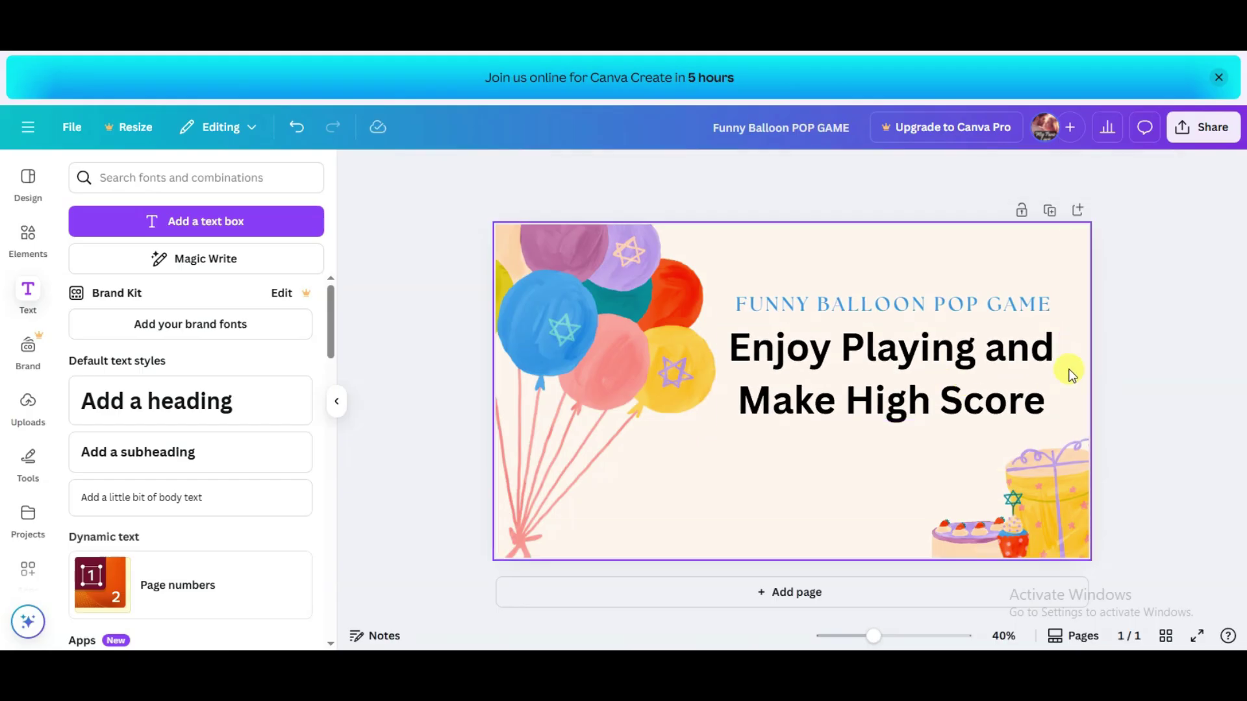
- Download the cover design as a PNG
left_click(1204, 125)
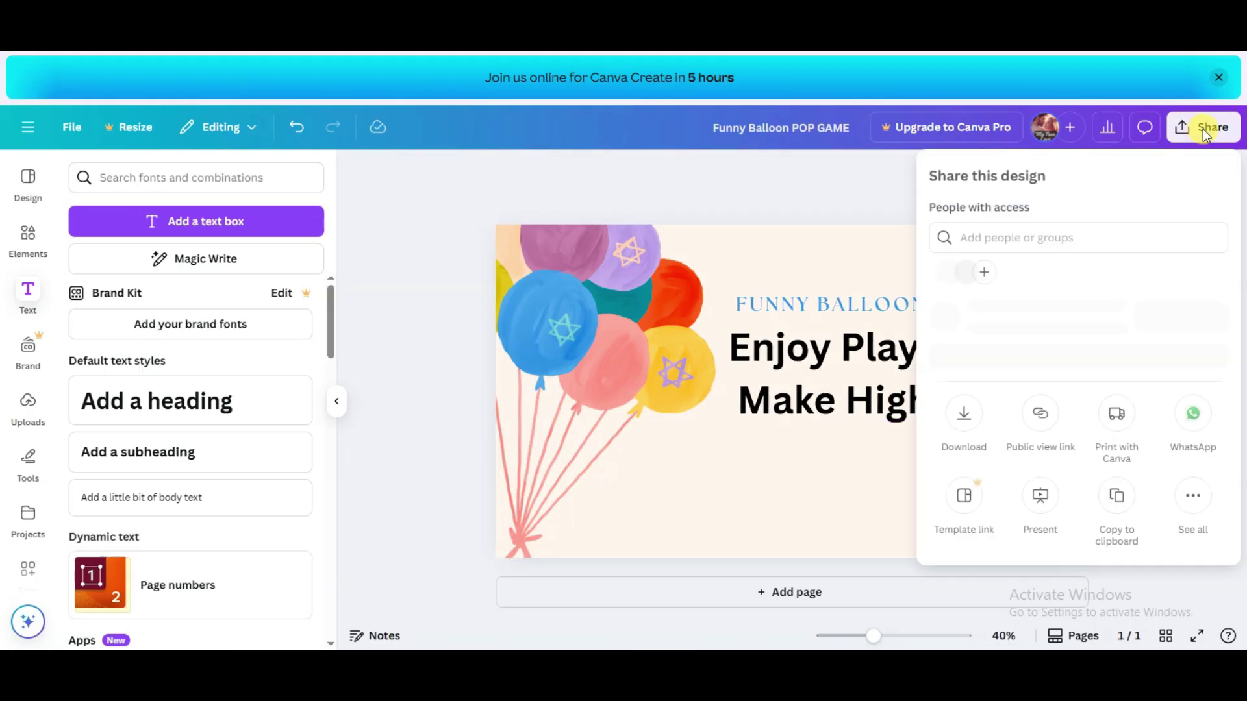
left_click(964, 460)
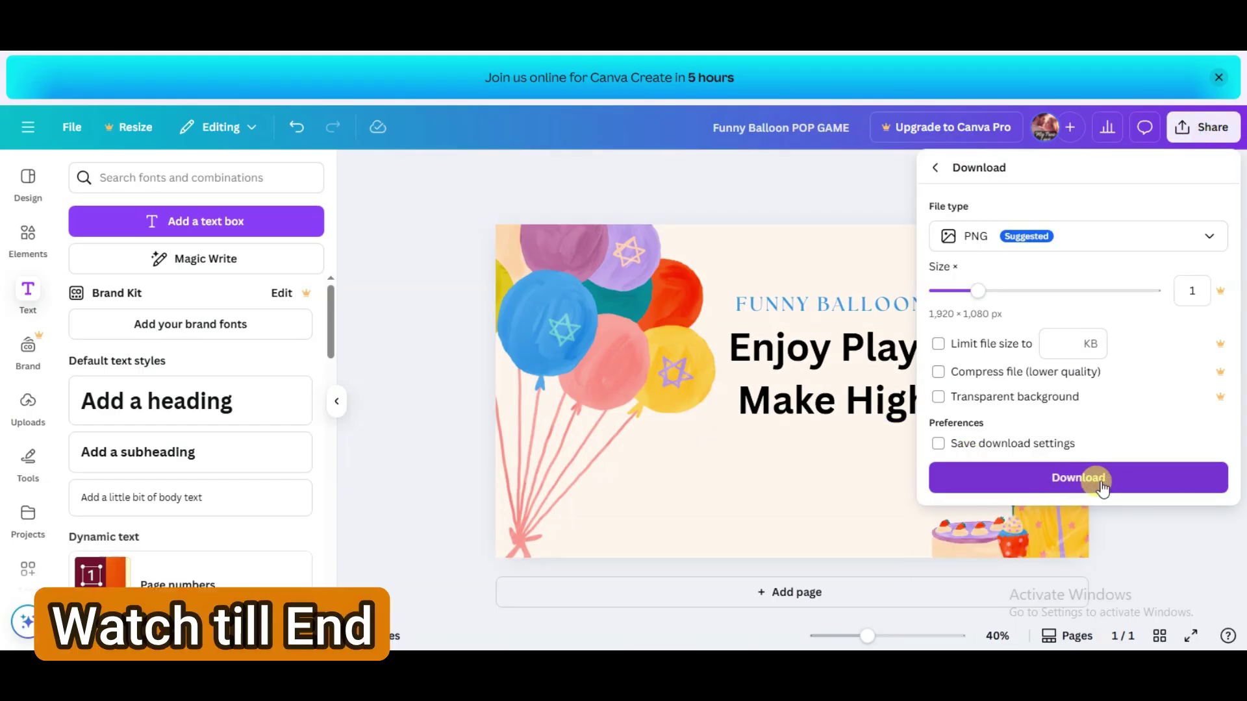
left_click(1086, 484)
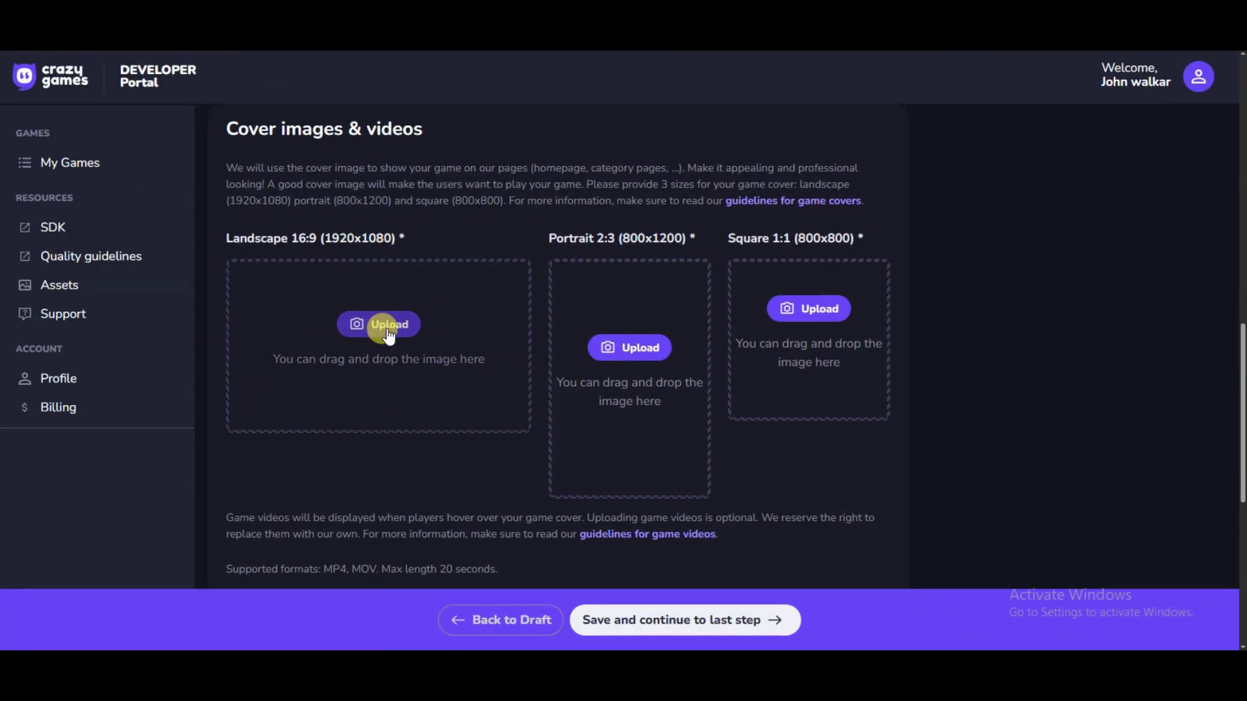
- Upload the balloon PNG to the Landscape 16:9 slot and submit the 1920×1080 crop
left_click(456, 260)
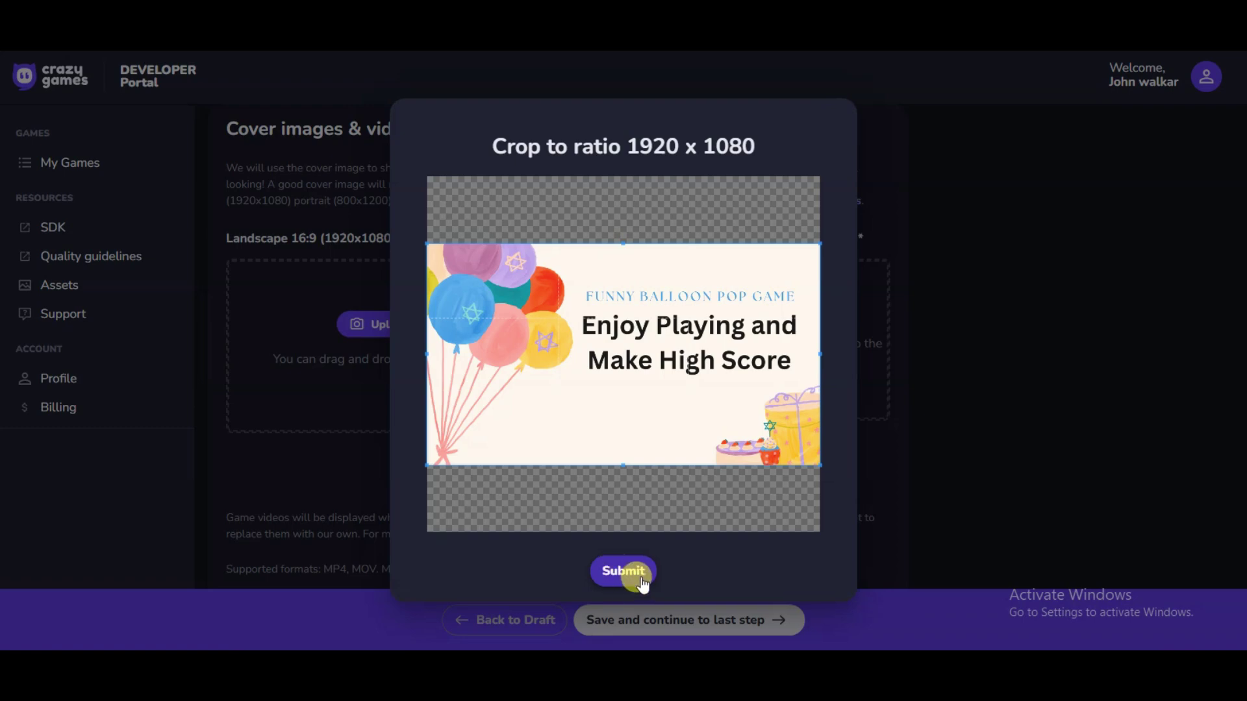
left_click(633, 580)
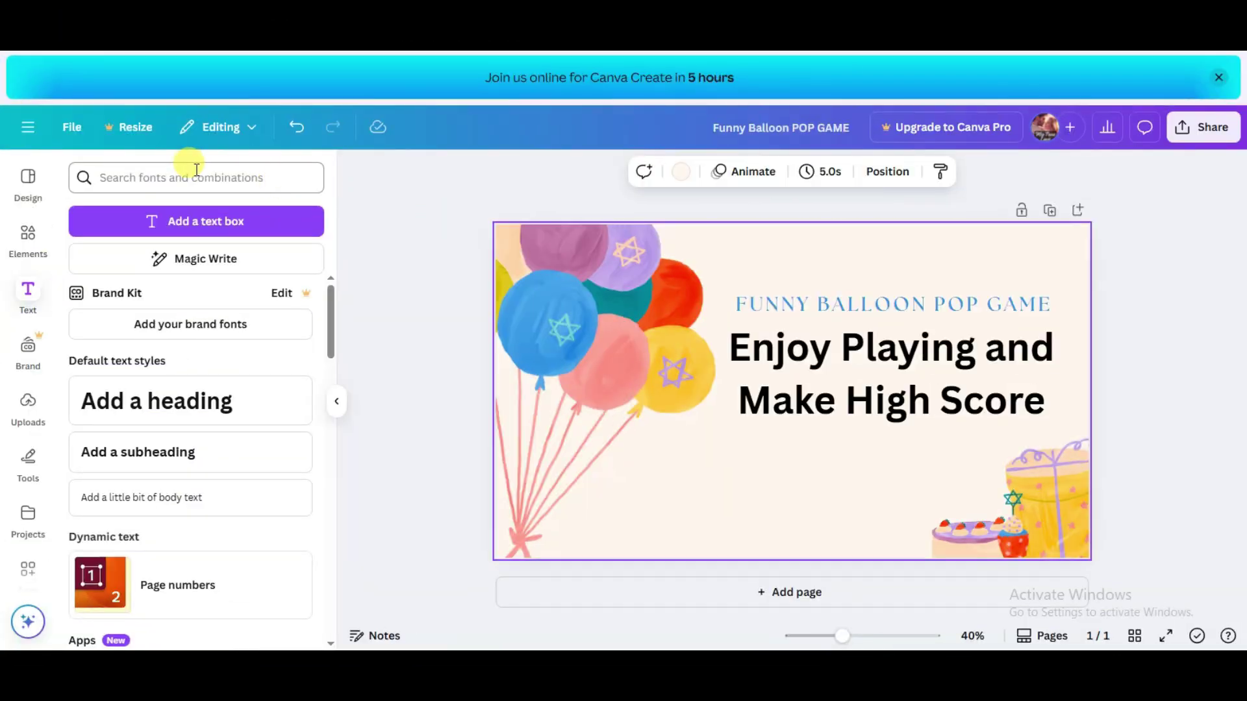
- Create a new custom-size 800×1200 Canva design
left_click(26, 126)
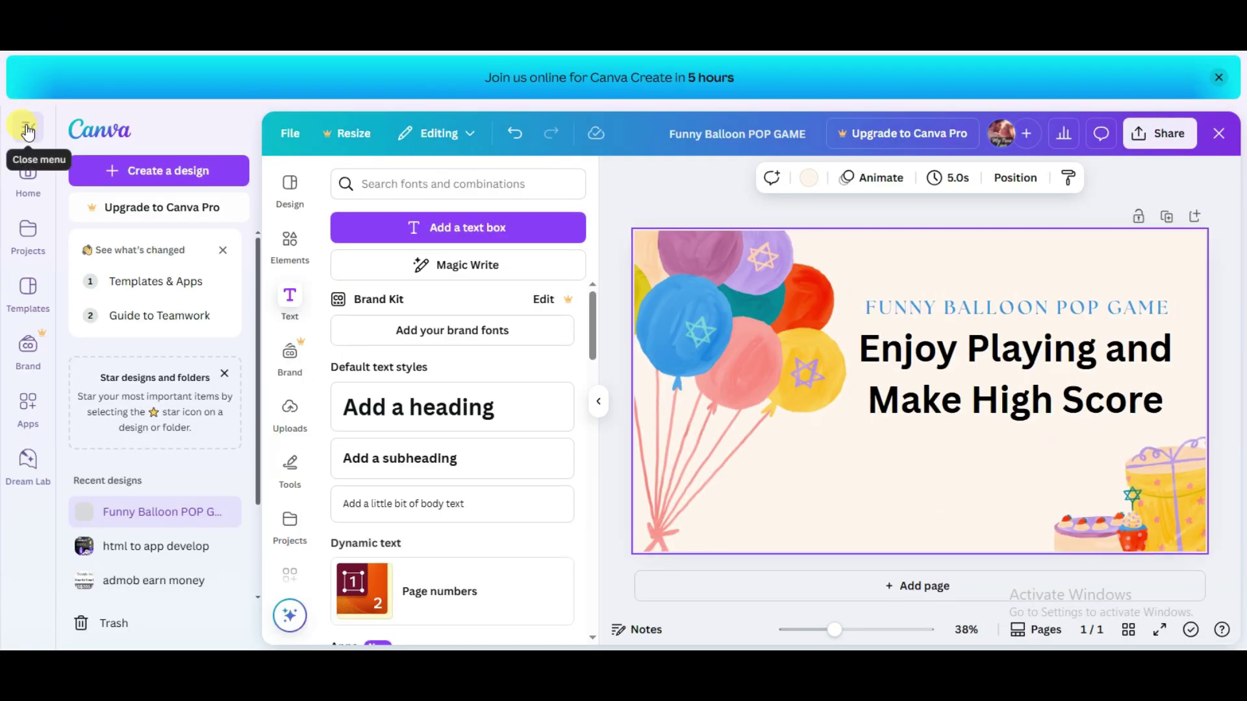
left_click(194, 173)
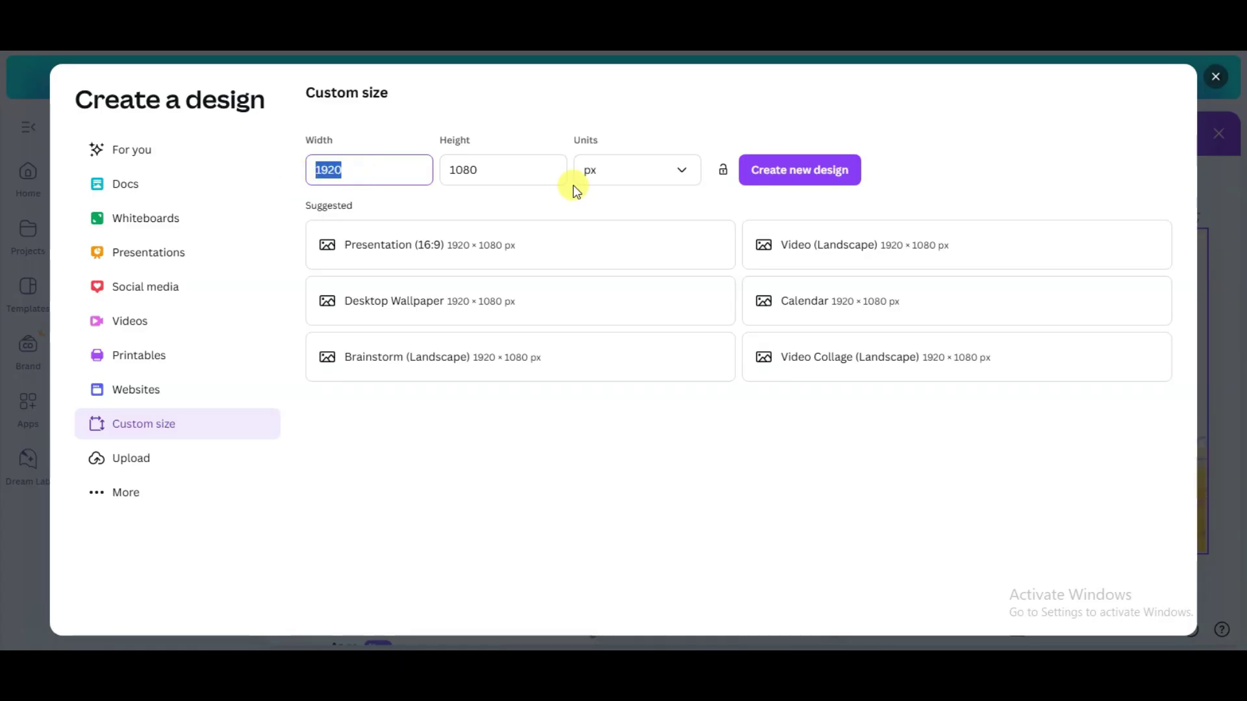
left_click(537, 169)
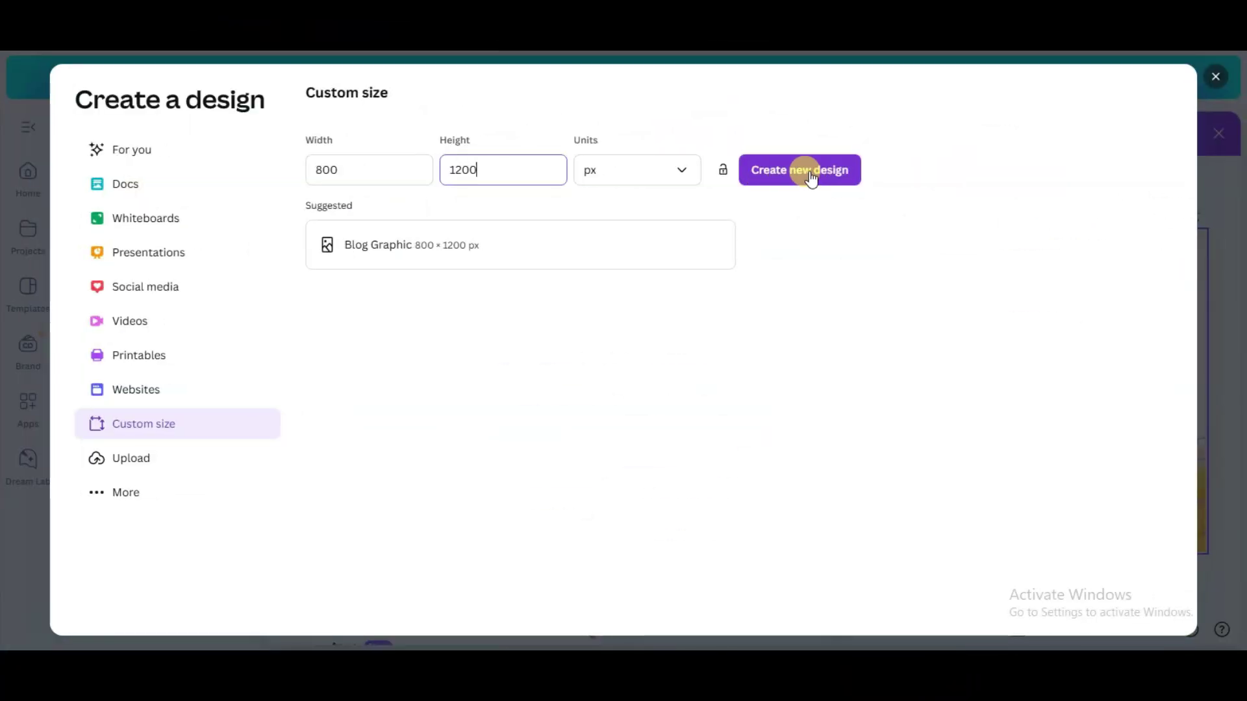
left_click(811, 175)
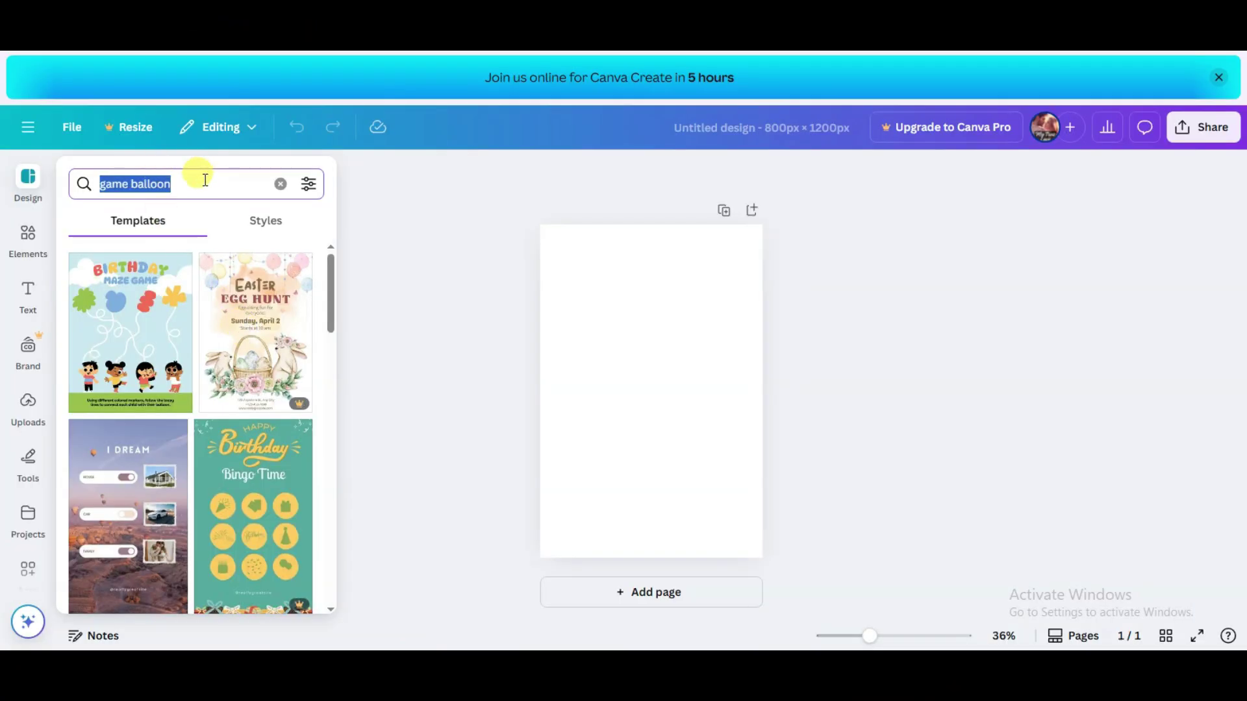
- Apply the balloon bunch happy birthday template and edit its text to Funny Balloon Pop Game
scroll(192, 292, "down", 10)
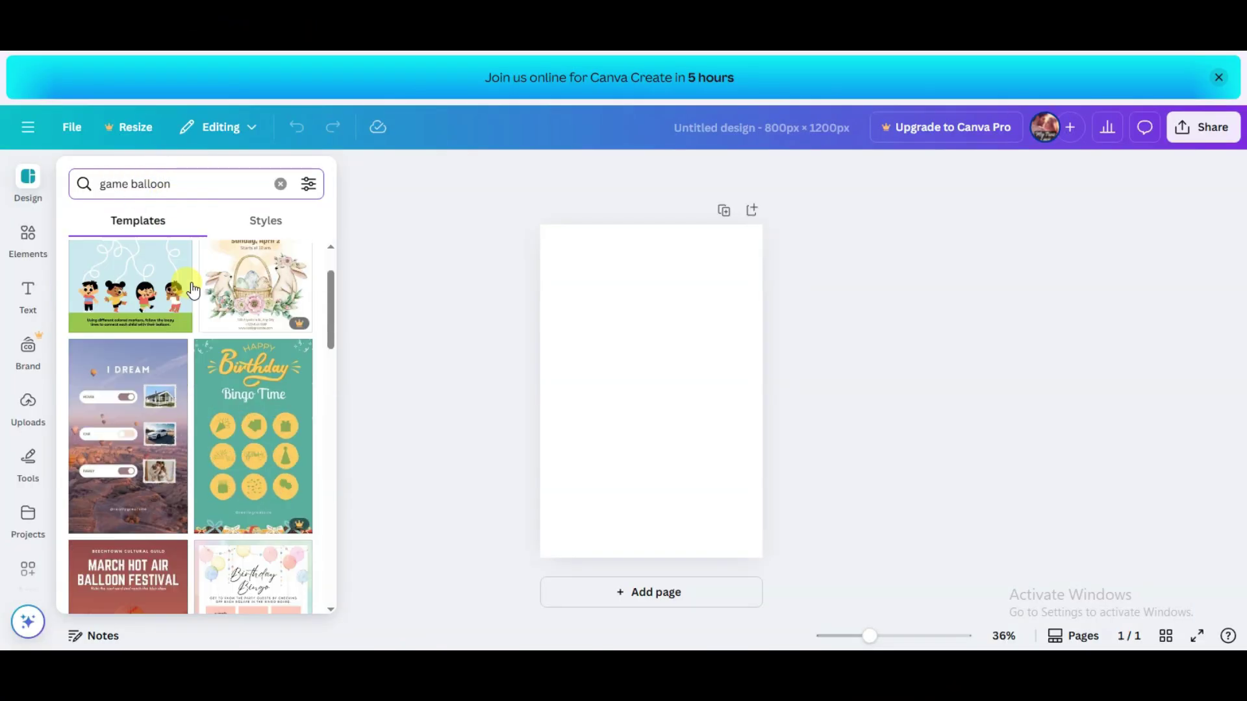
scroll(251, 341, "down", 5)
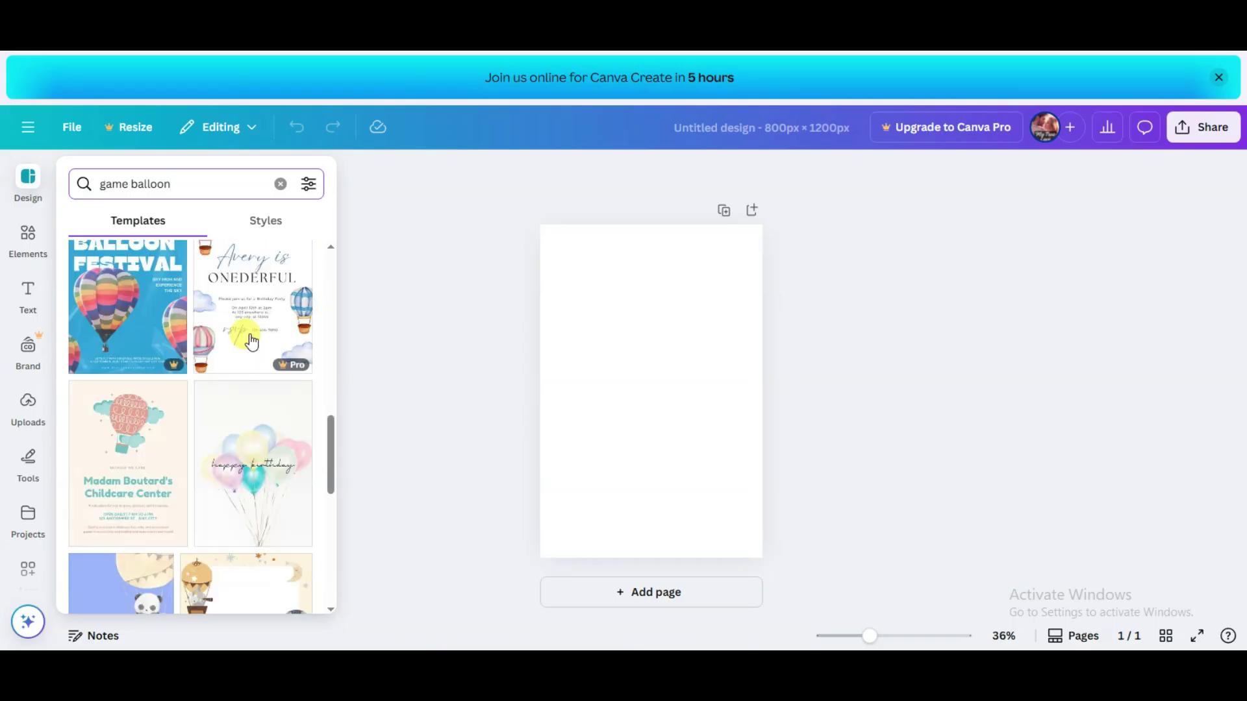
left_click(257, 336)
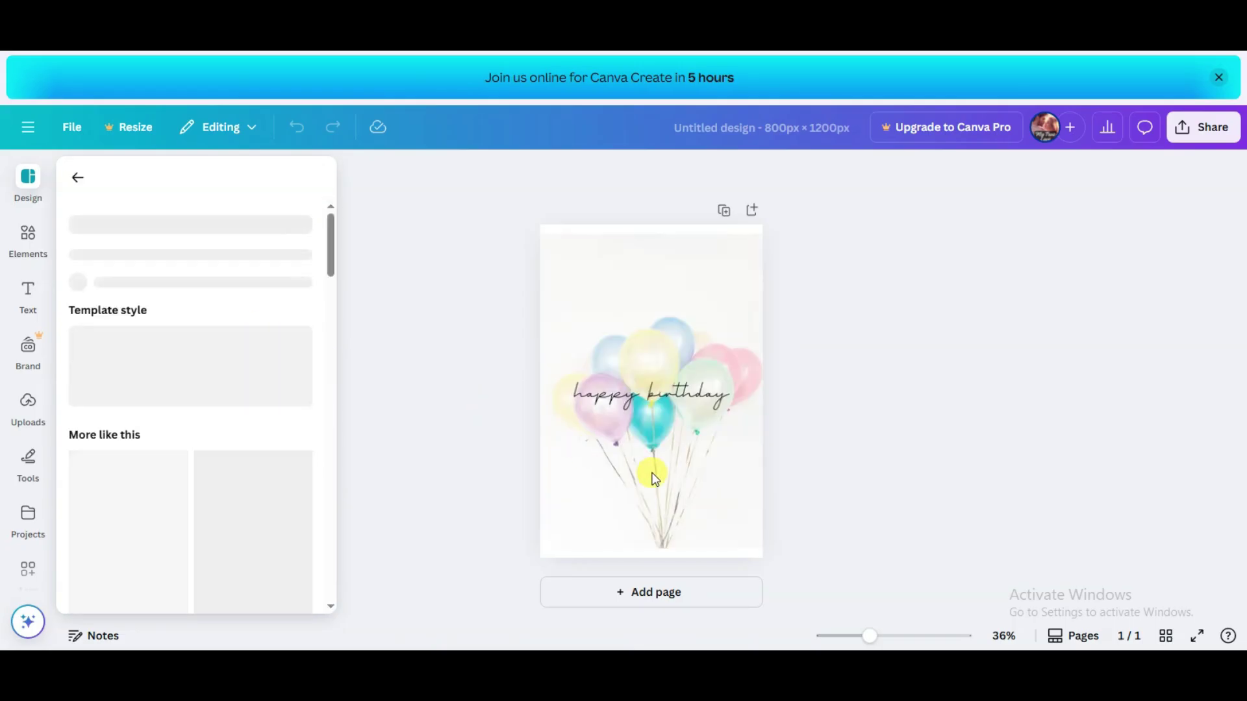
left_click(672, 399)
double_click(672, 400)
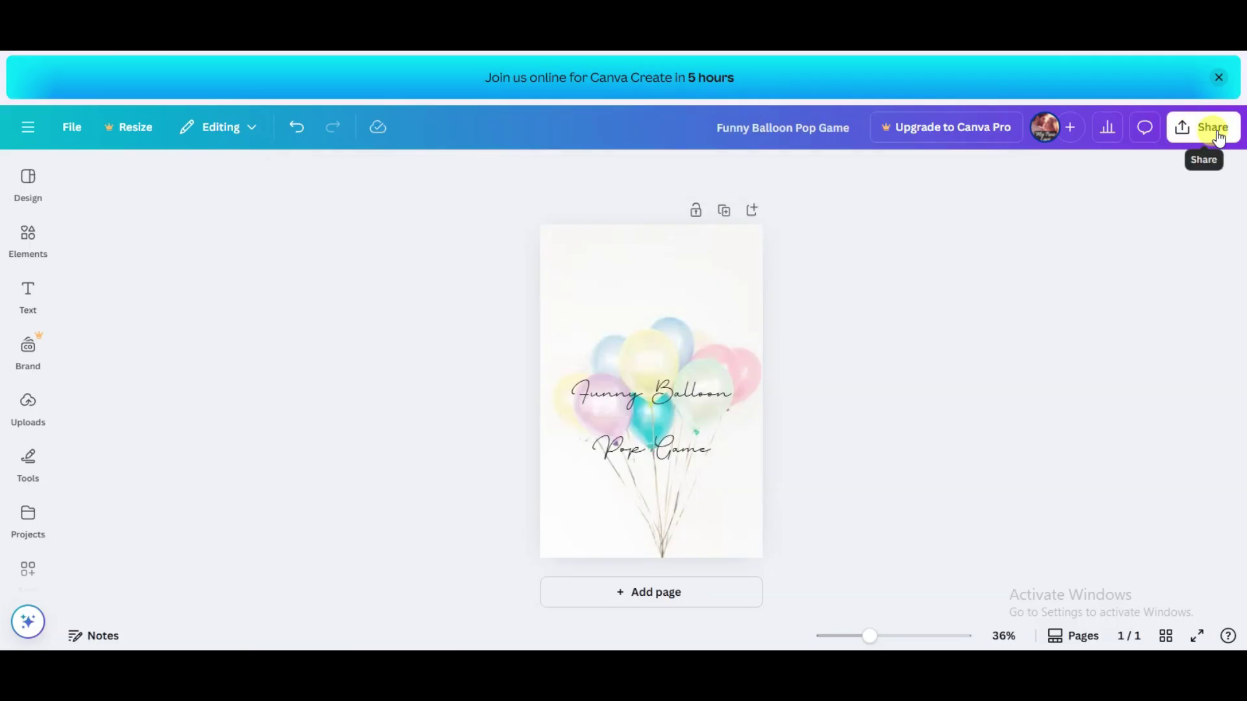
- Download the finished portrait cover as a PNG
left_click(1217, 133)
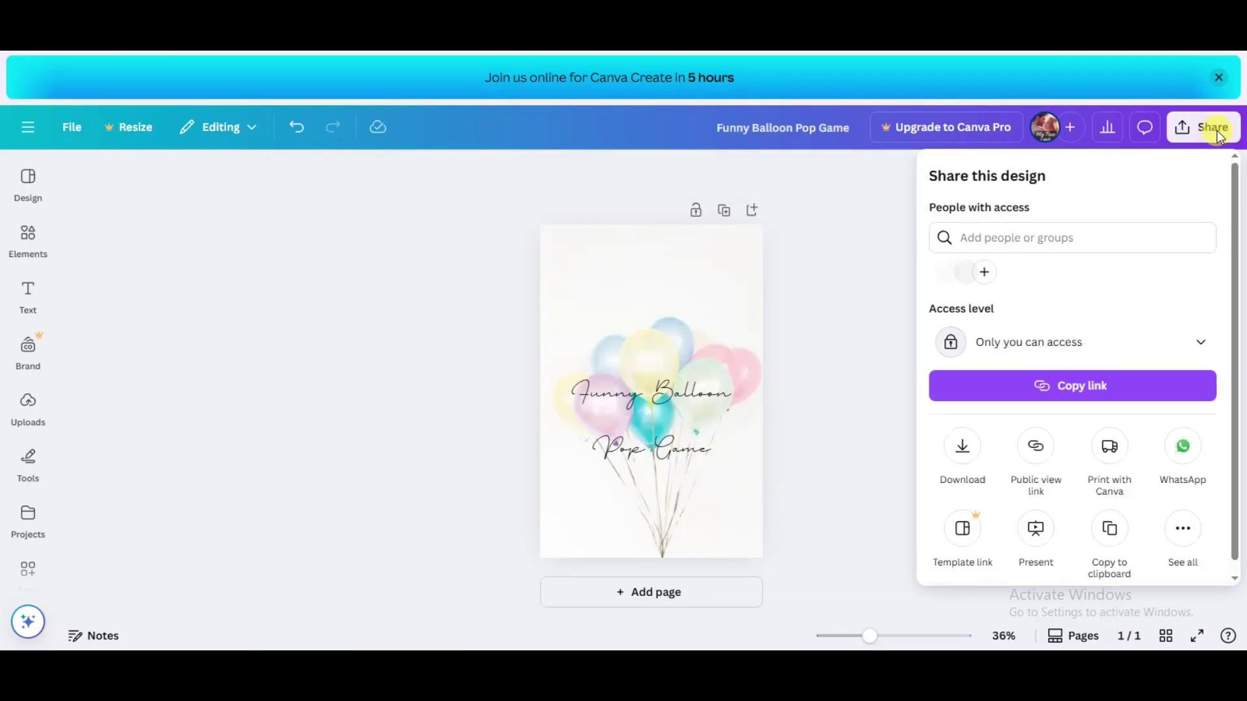
left_click(964, 454)
left_click(1079, 488)
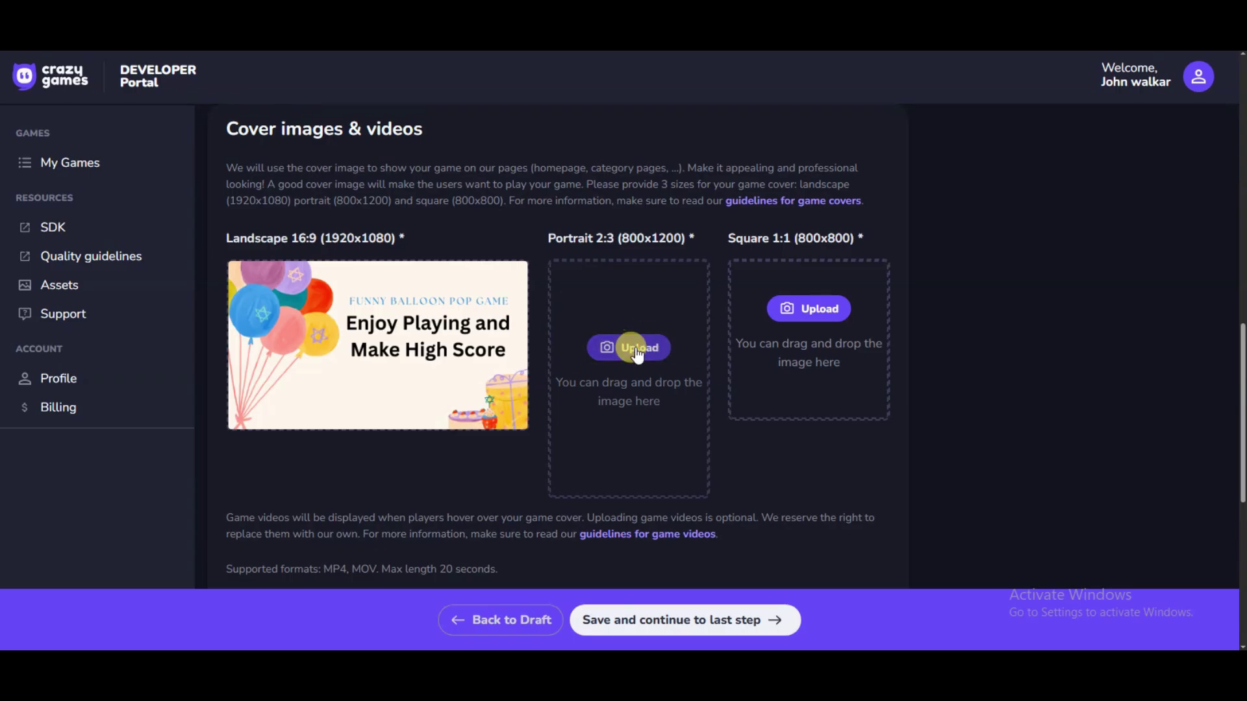
- Upload the Canva image to the Portrait 2:3 slot and submit the crop
left_click(635, 347)
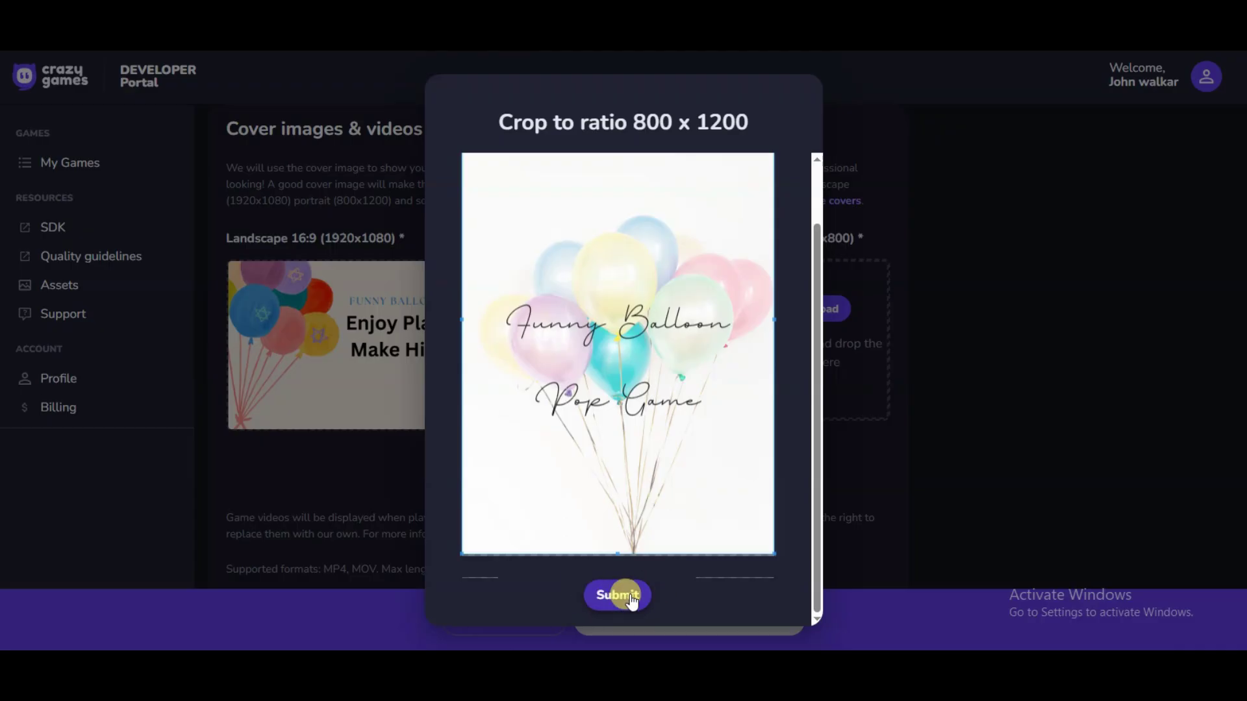
left_click(629, 596)
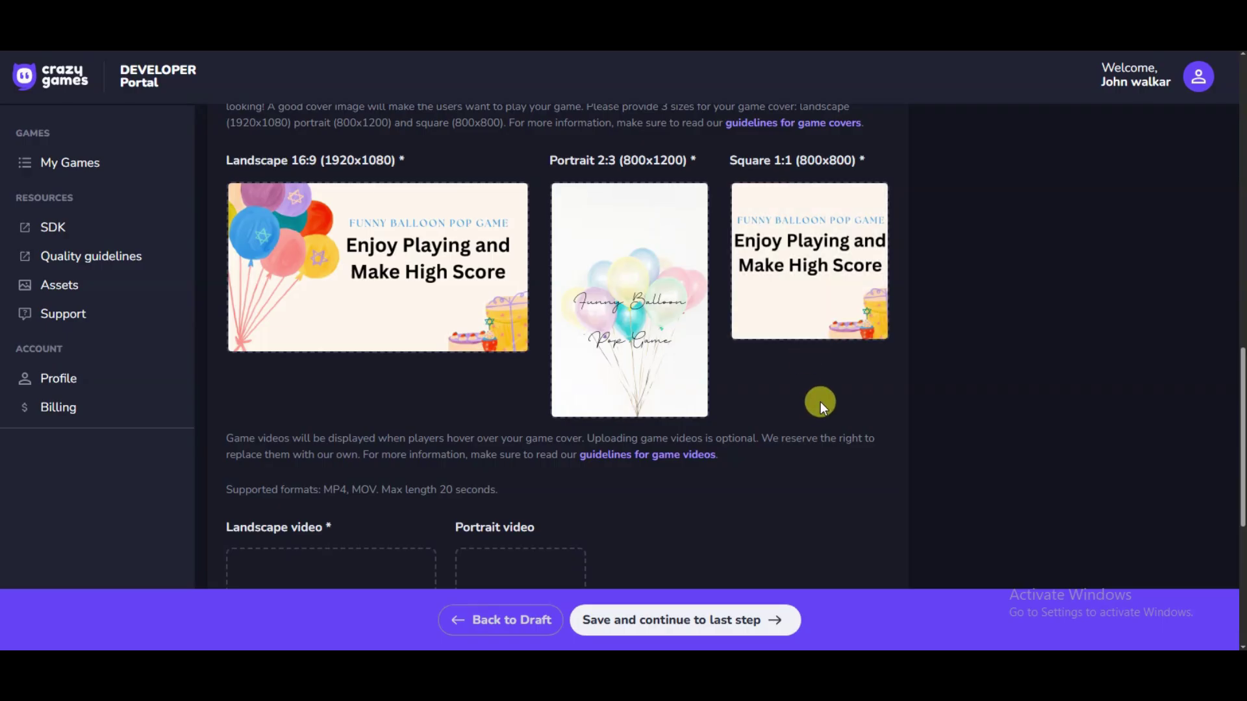
scroll(820, 401, "down", 5)
left_click_drag(226, 215, 312, 209)
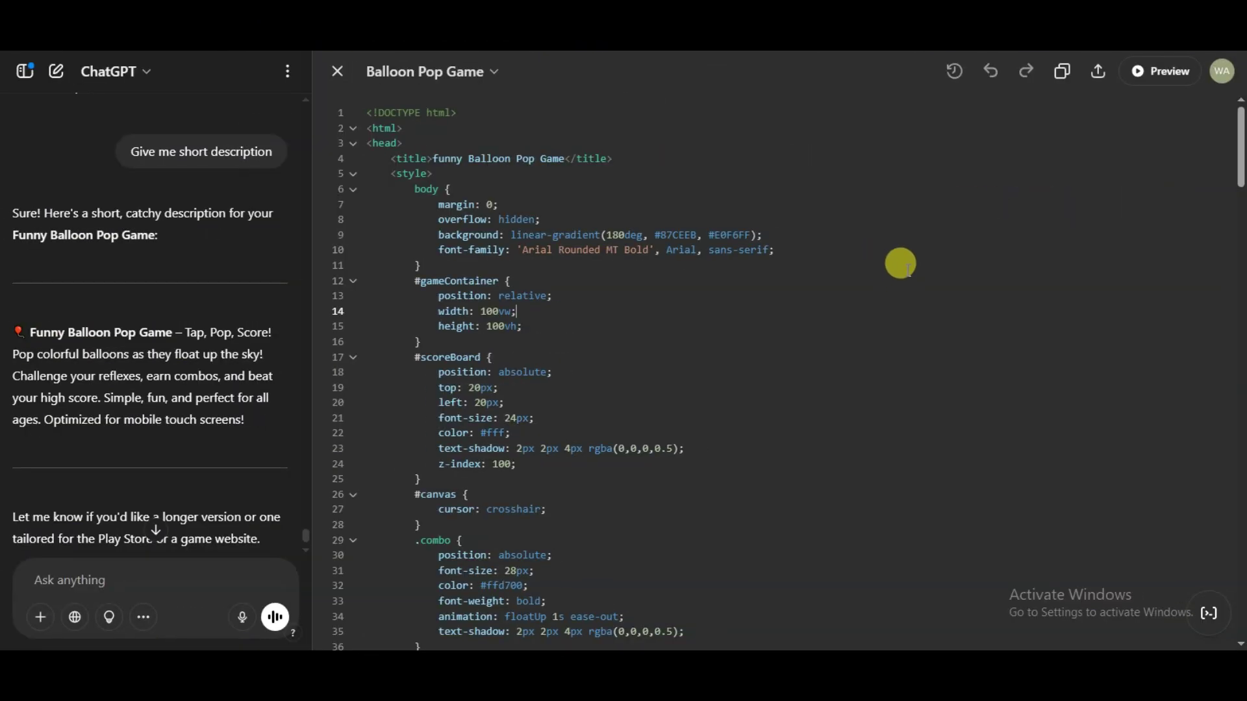
- Preview the Balloon Pop Game code live in ChatGPT's canvas
left_click(1153, 81)
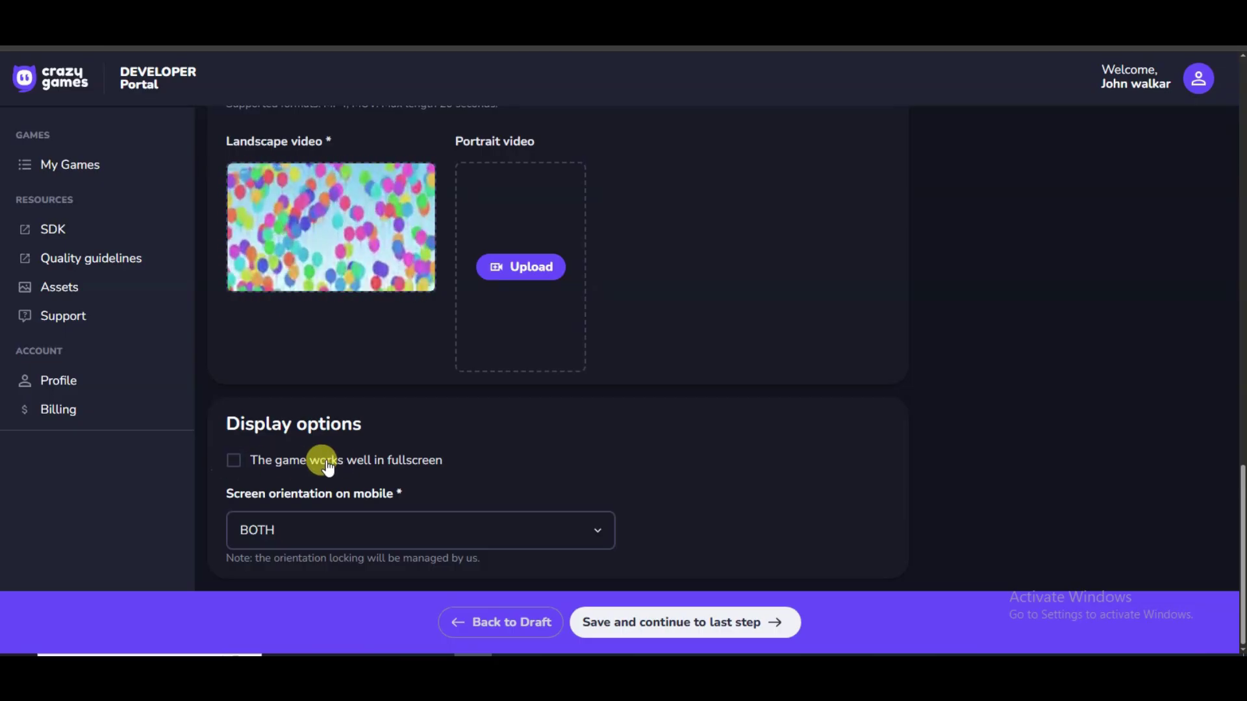
- Mark the game as working well in fullscreen, save, and accept the Terms & Conditions and PEGI 12 suitability
left_click(234, 463)
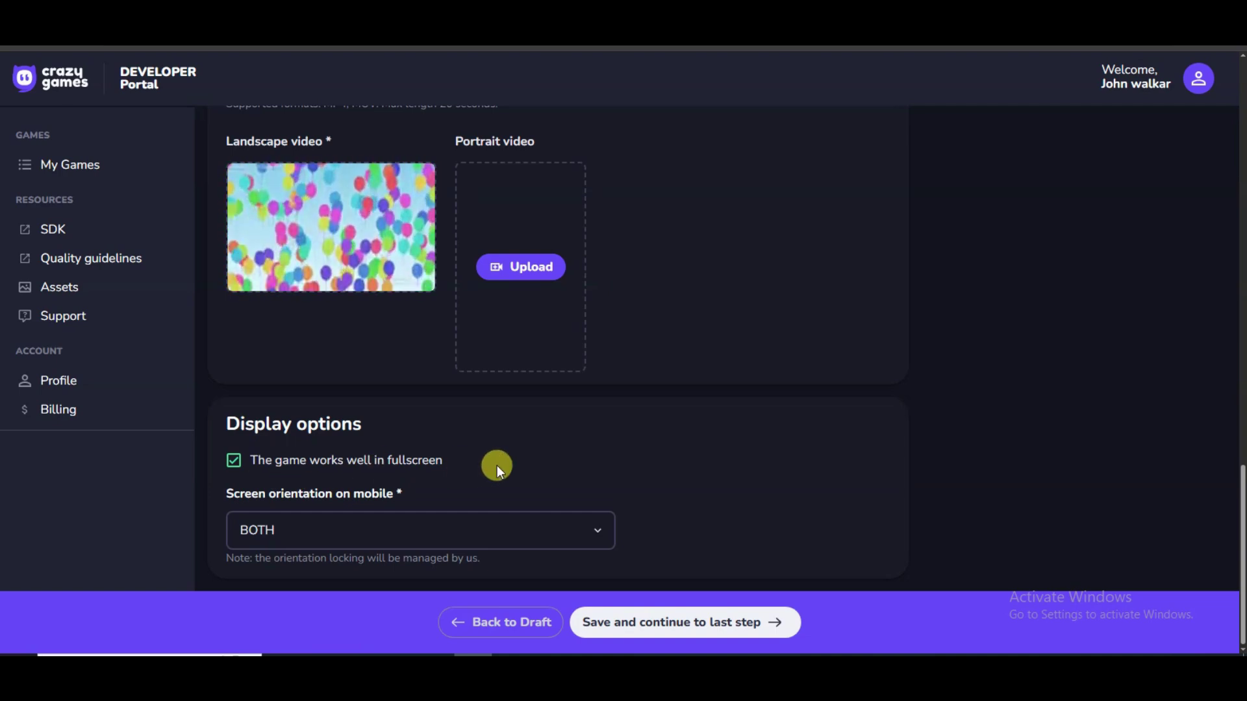
left_click(688, 631)
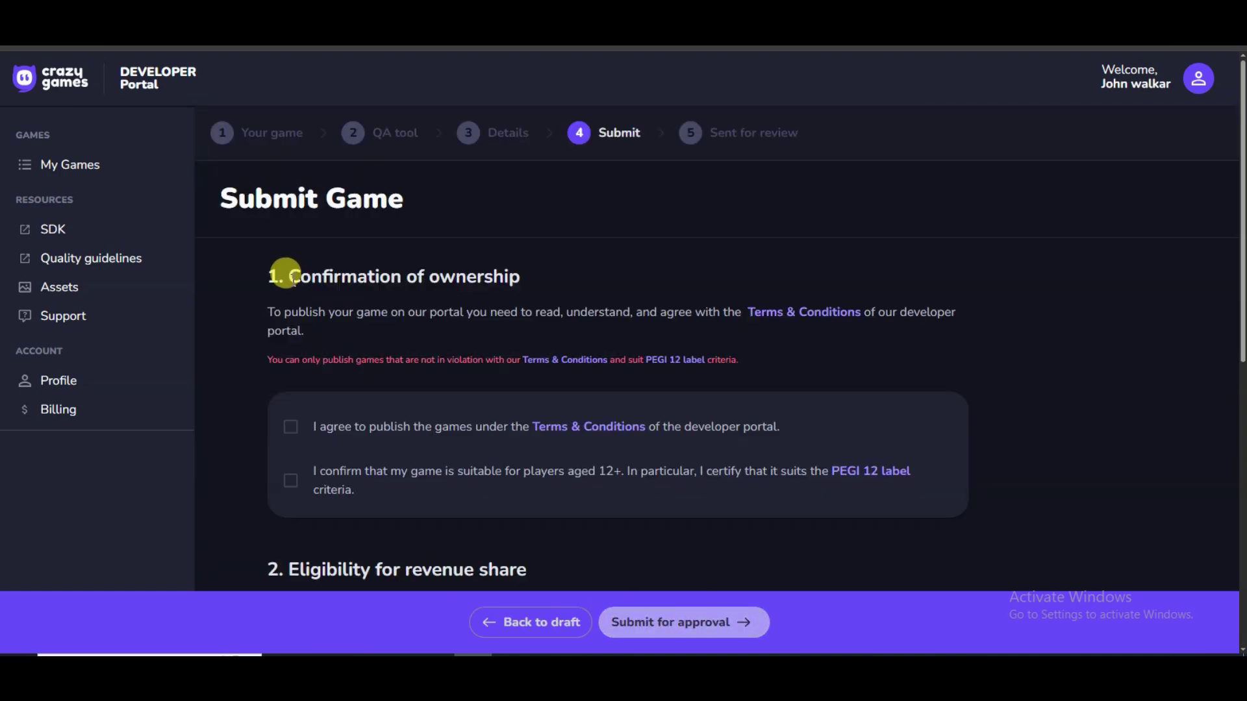
left_click_drag(280, 275, 488, 278)
scroll(389, 312, "down", 1)
left_click(311, 339)
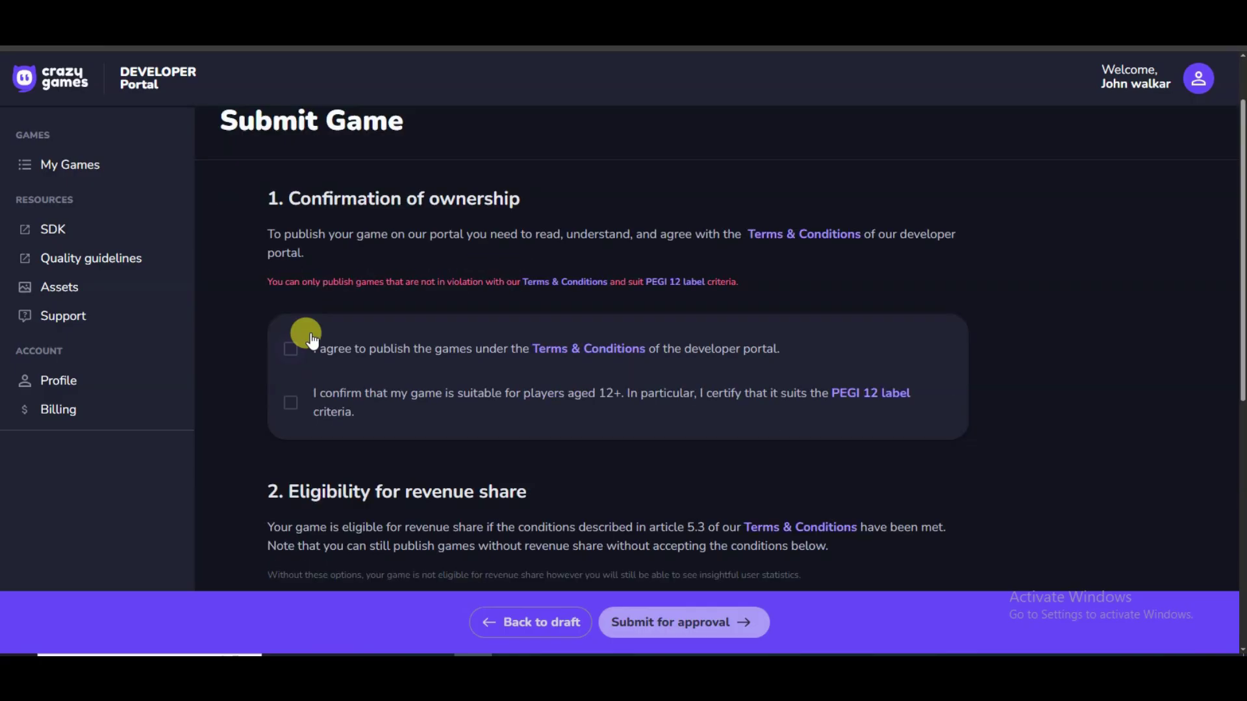
left_click(290, 404)
- Accept revenue-share eligibility, two-month exclusivity and SDK implementation, then submit for approval
scroll(436, 270, "down", 5)
left_click(289, 284)
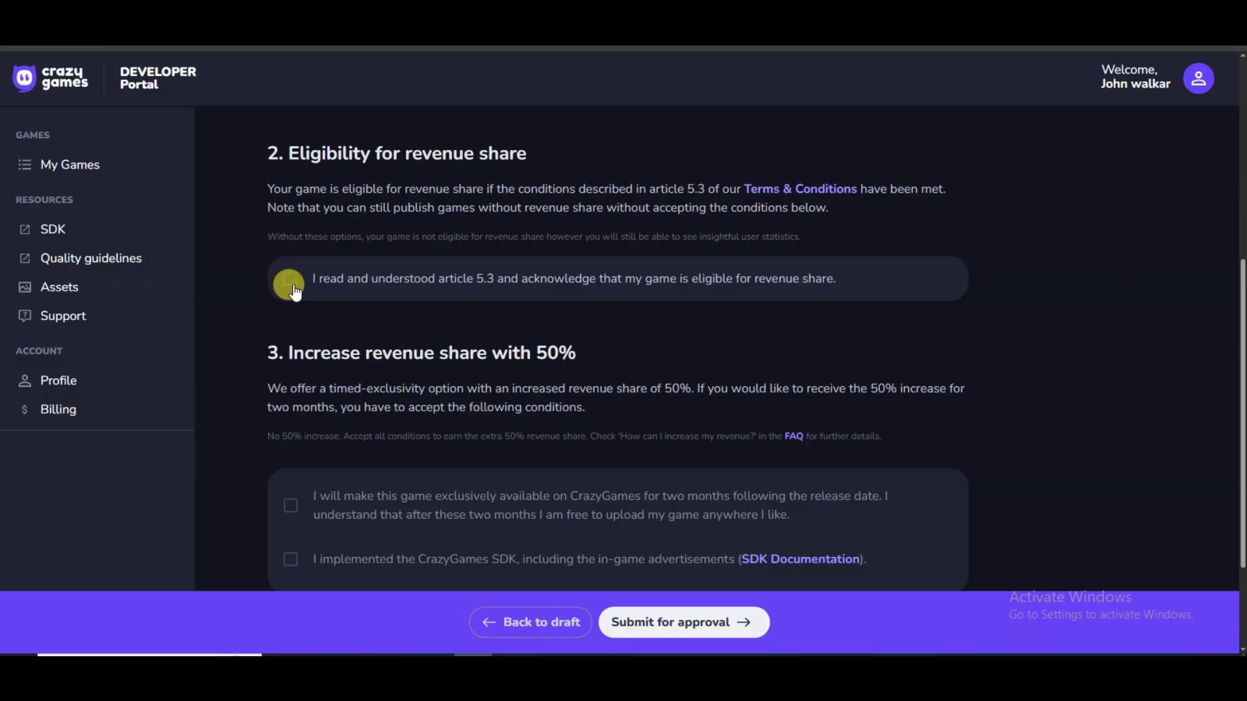
left_click(293, 289)
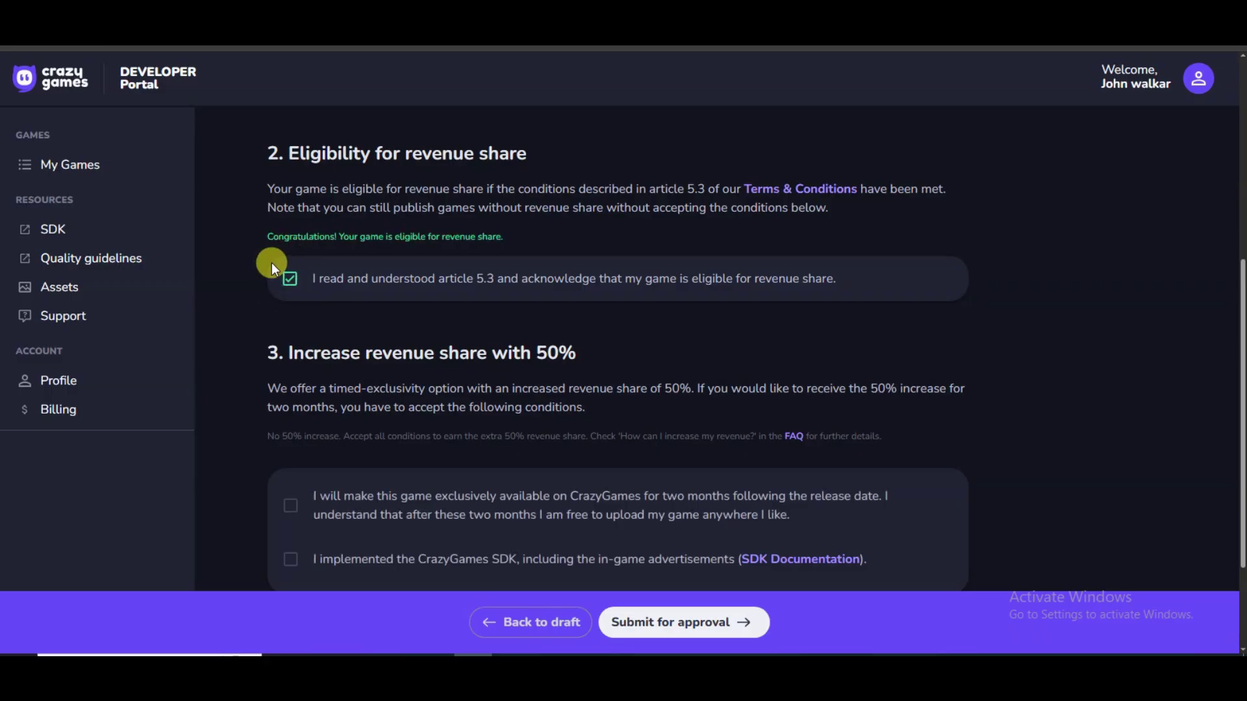
scroll(260, 259, "down", 2)
left_click_drag(289, 205, 566, 206)
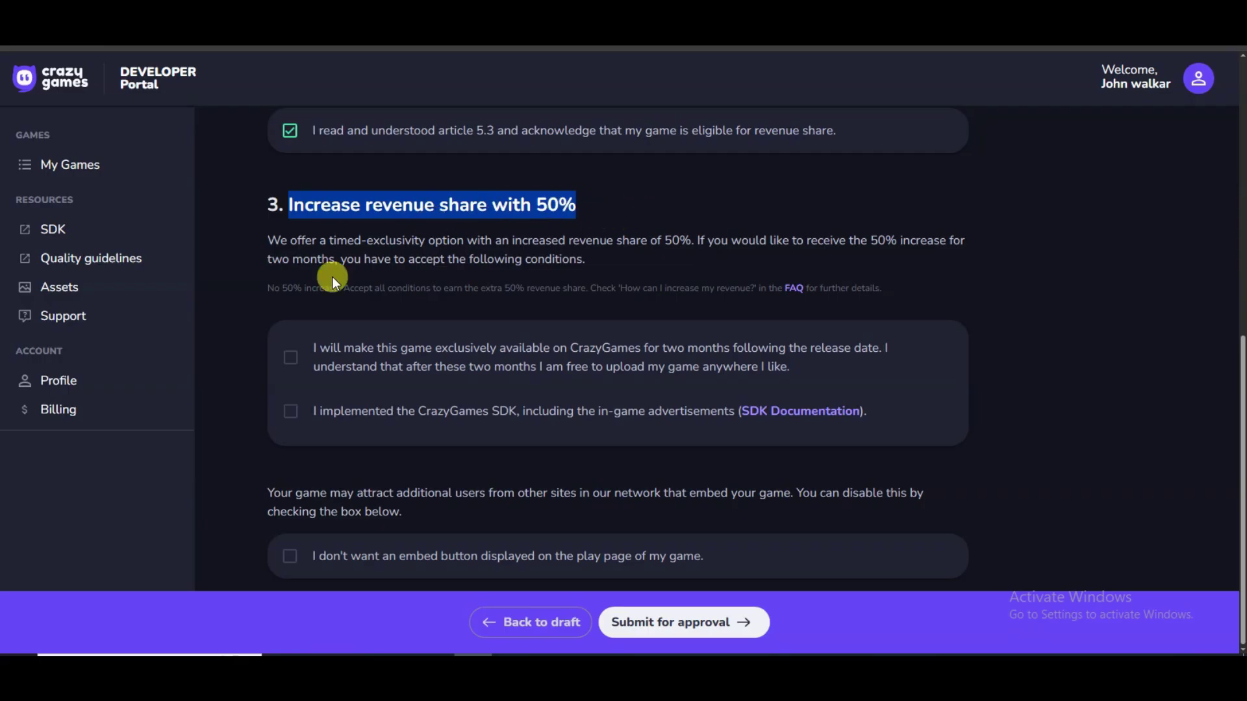
left_click(292, 367)
left_click(290, 411)
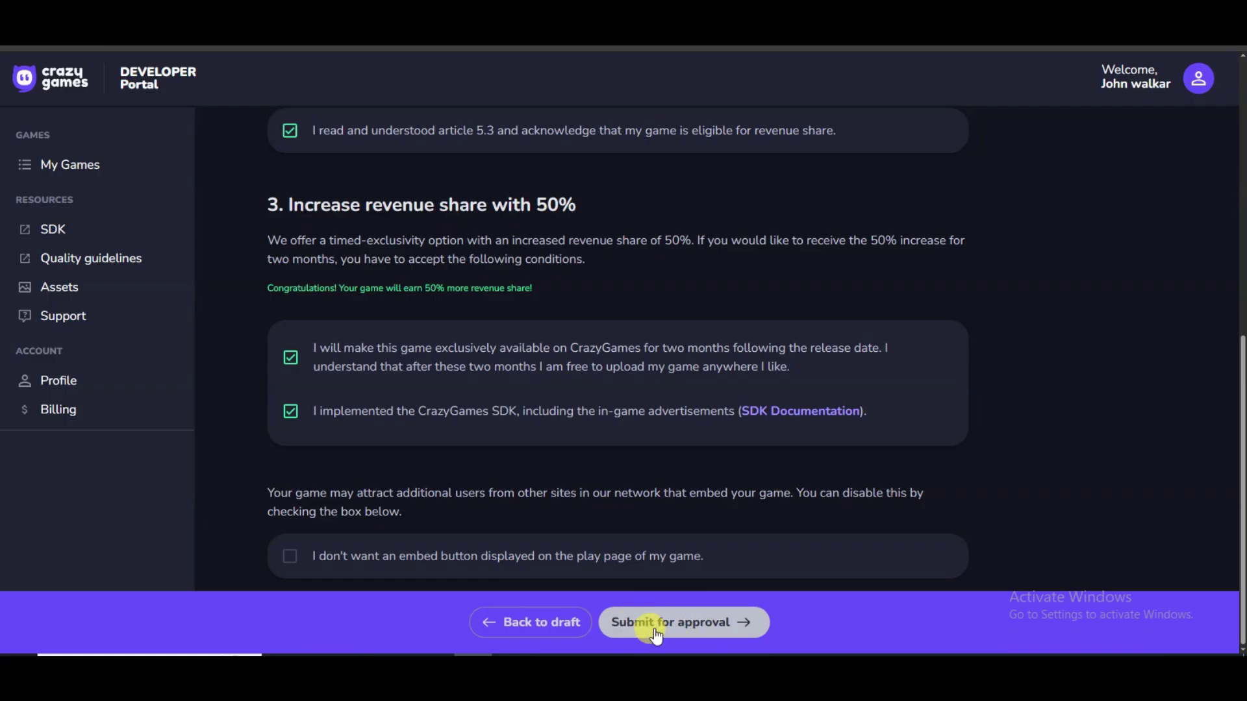
left_click(685, 625)
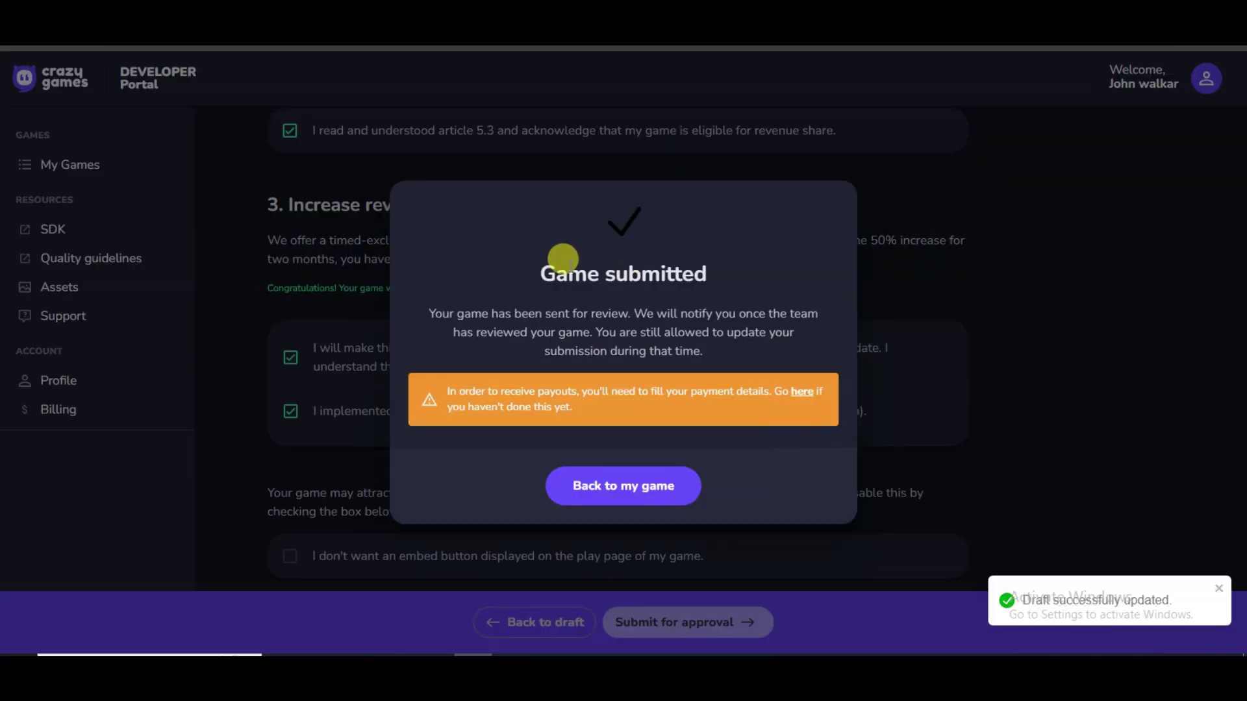
- Return to the Funny Balloon Pop Game page and check its Awaiting Moderator Approval status
left_click_drag(427, 314, 634, 315)
left_click(635, 487)
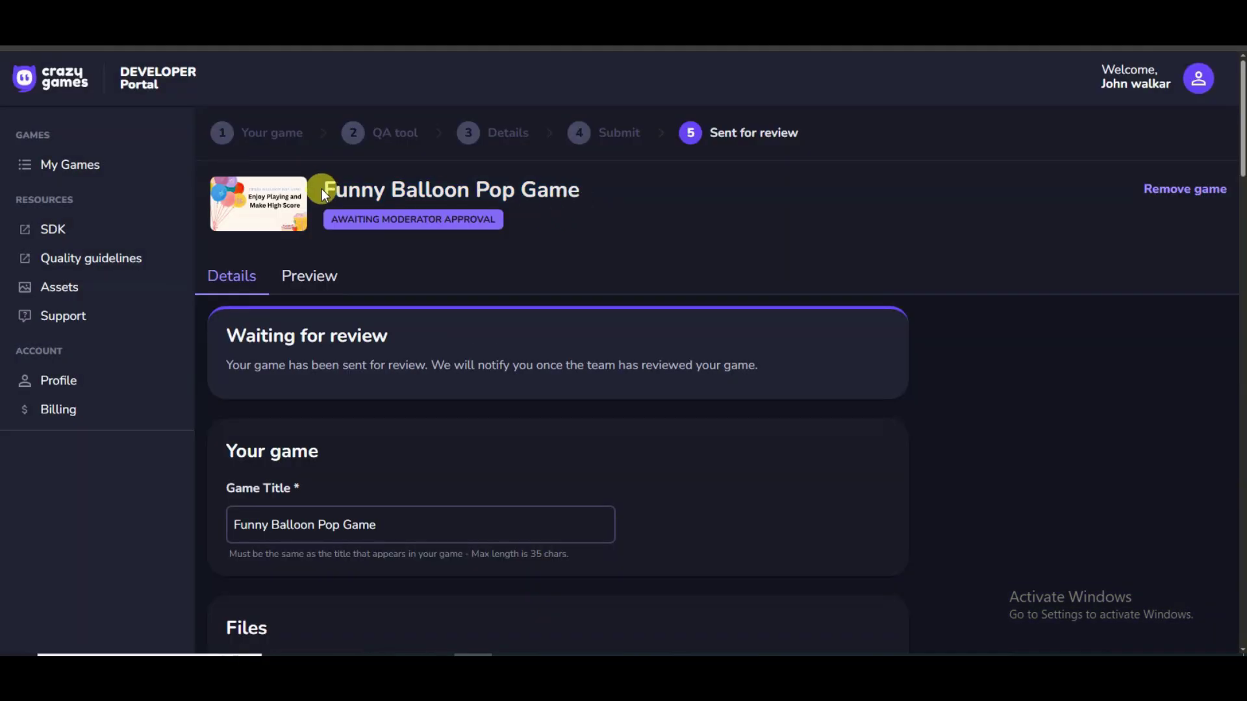
left_click_drag(321, 188, 563, 218)
left_click(563, 218)
left_click_drag(323, 184, 586, 194)
left_click(562, 218)
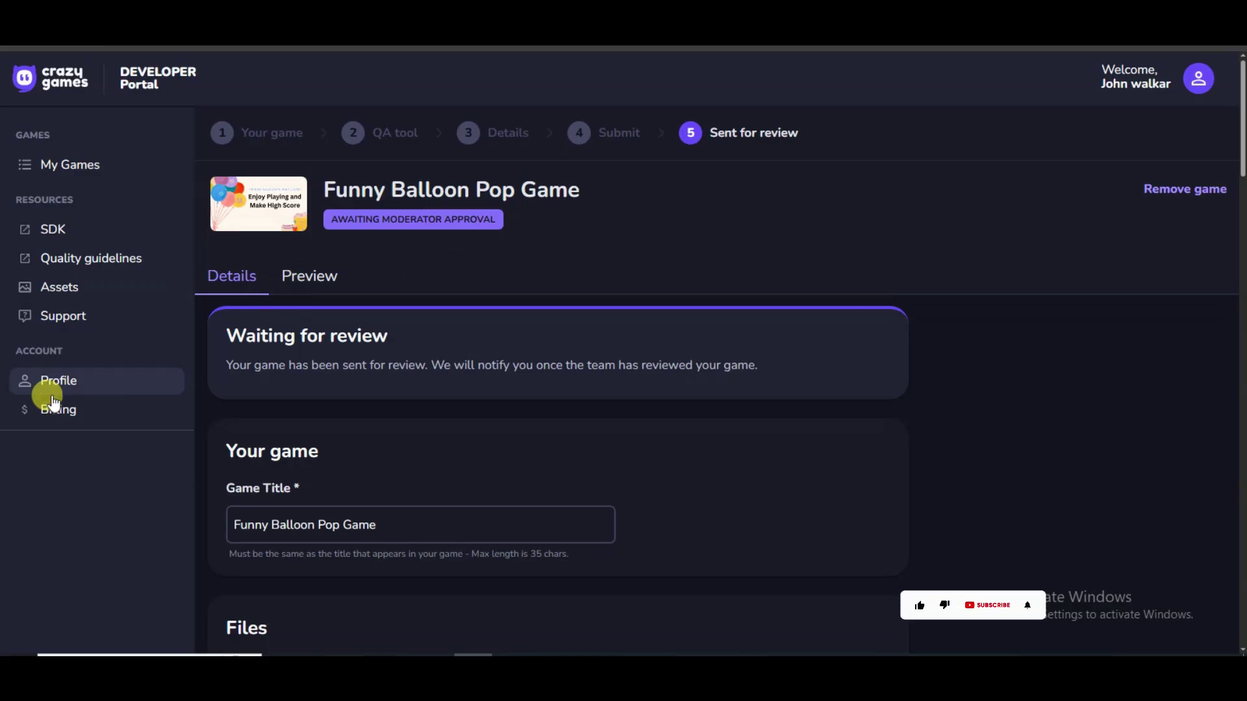
- Open Billing and choose +1 as the 2-step verification phone country code
left_click(68, 414)
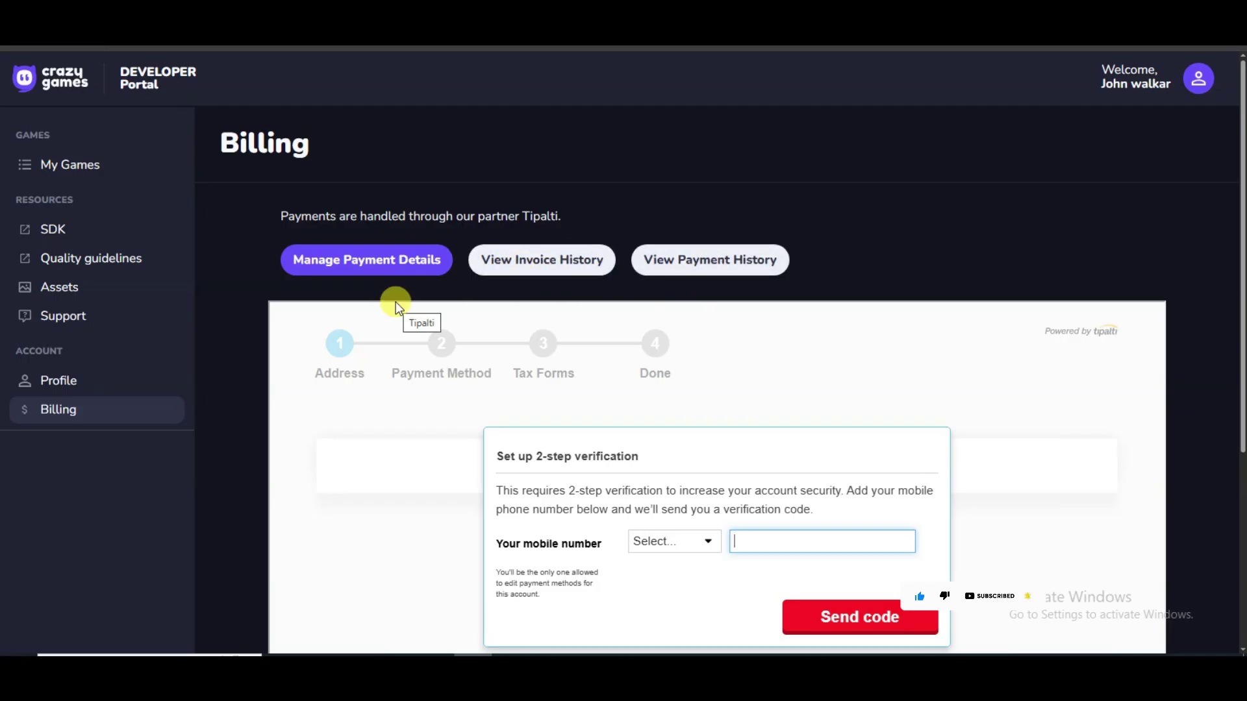
left_click(676, 541)
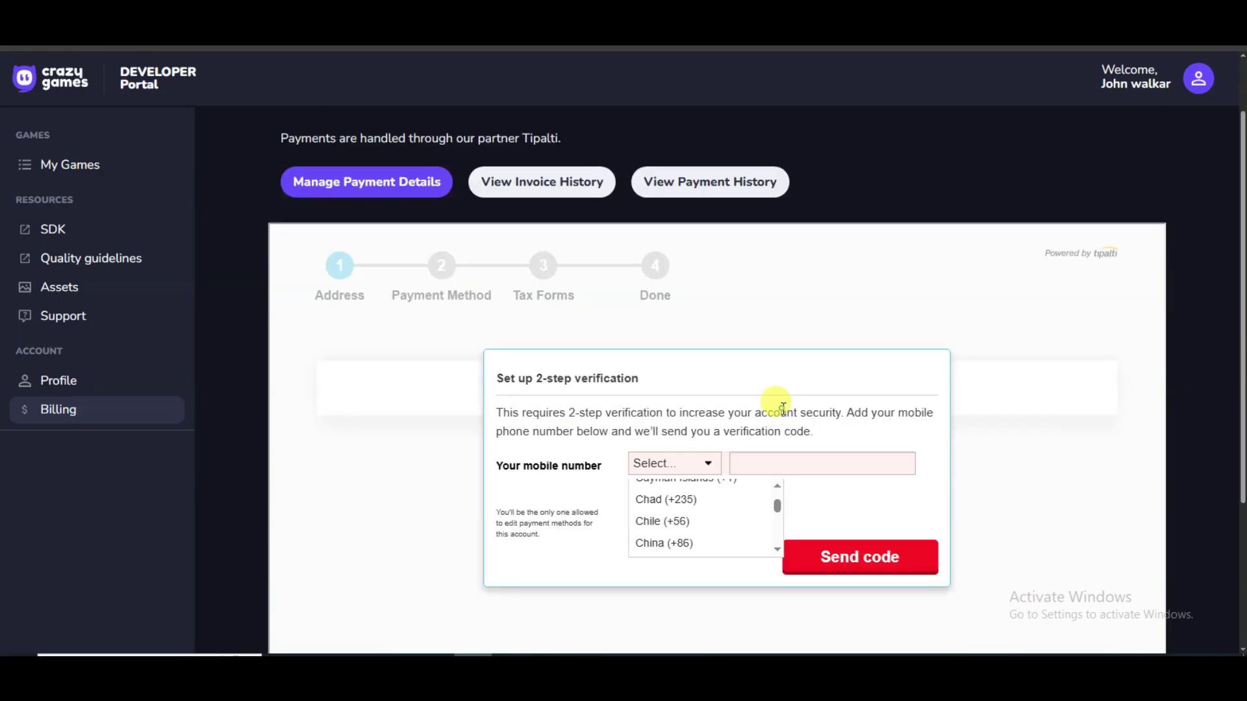
left_click(700, 474)
left_click(689, 472)
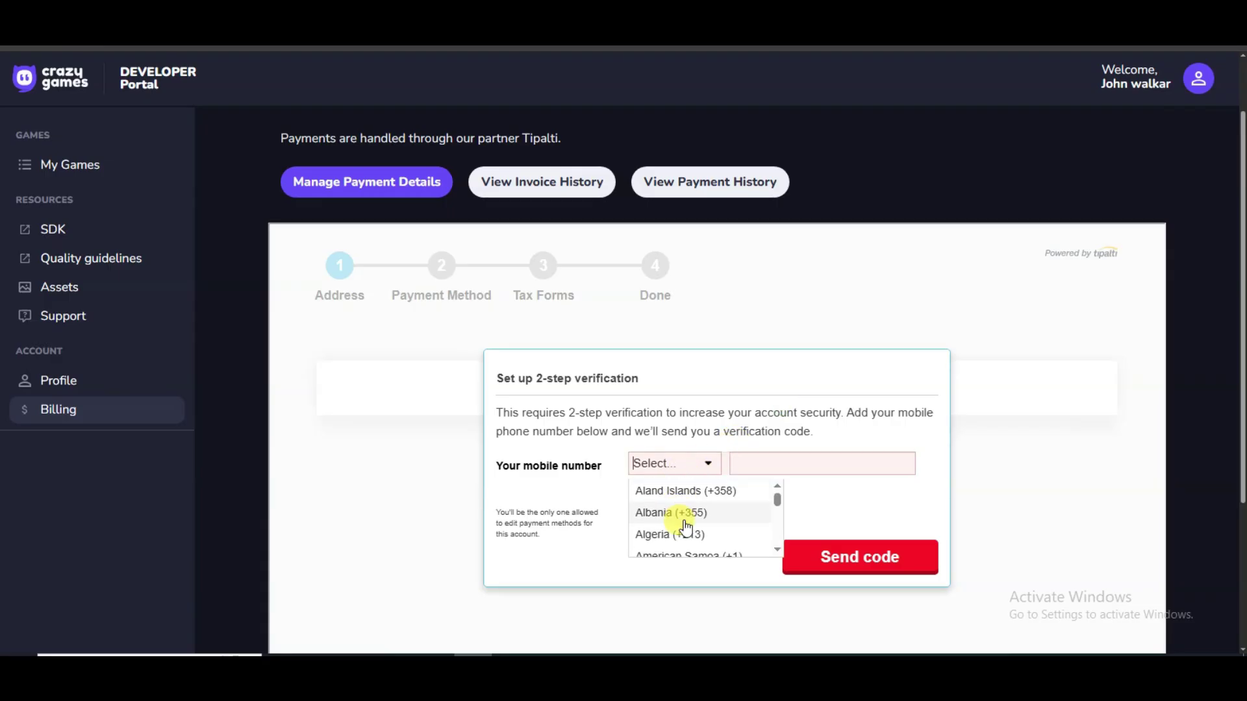
scroll(493, 383, "up", 2)
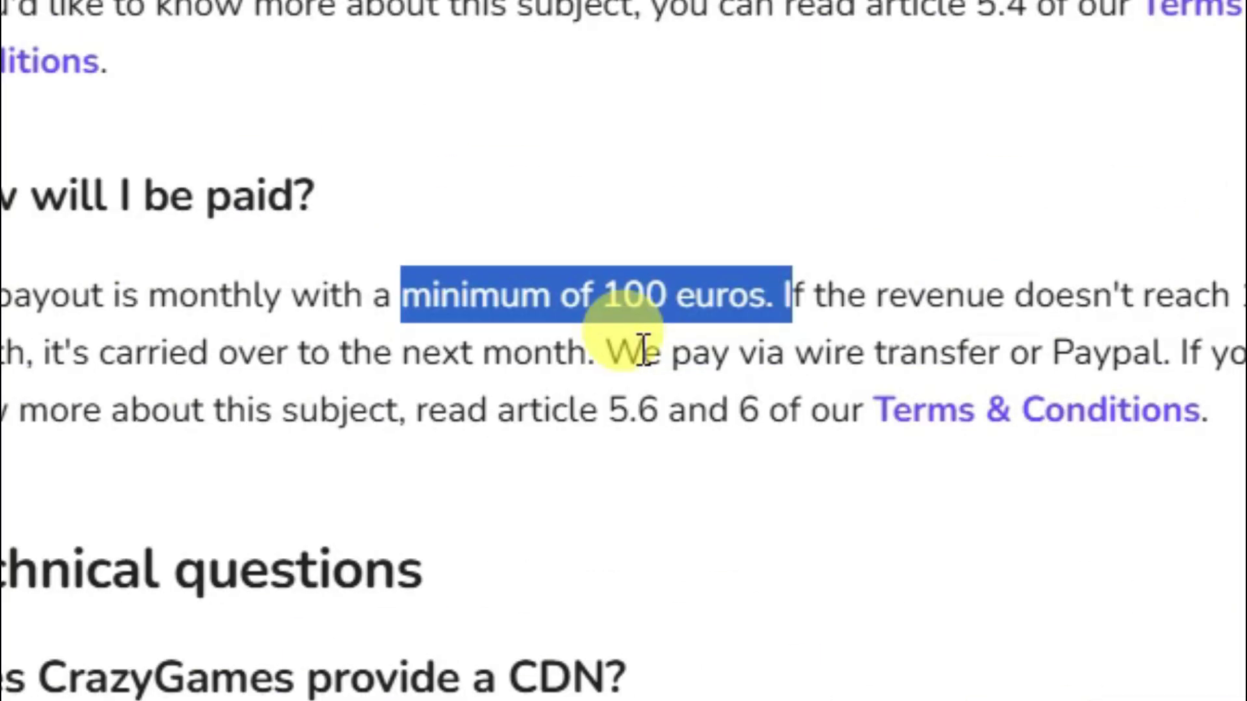
- Highlight the payout answer's wire transfer and Paypal payment methods in the FAQ
left_click_drag(800, 353, 1160, 353)
left_click(838, 353)
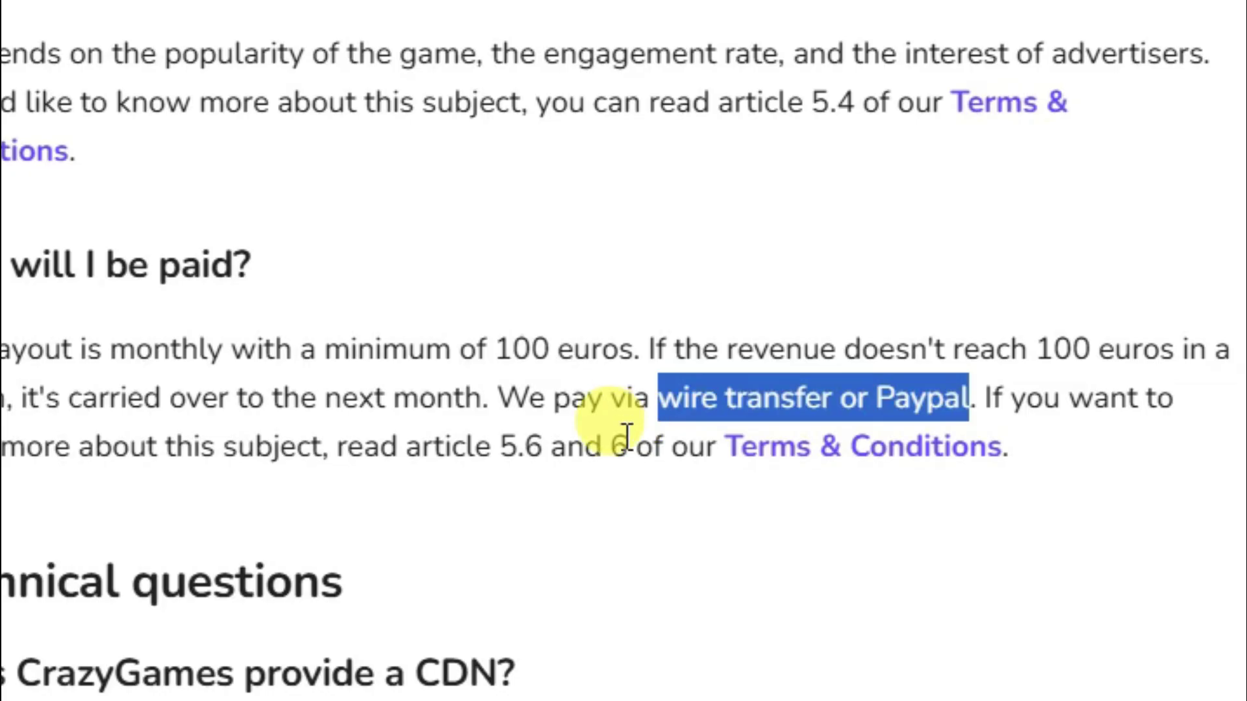
left_click(635, 340)
left_click_drag(635, 339, 739, 334)
left_click_drag(847, 389, 977, 393)
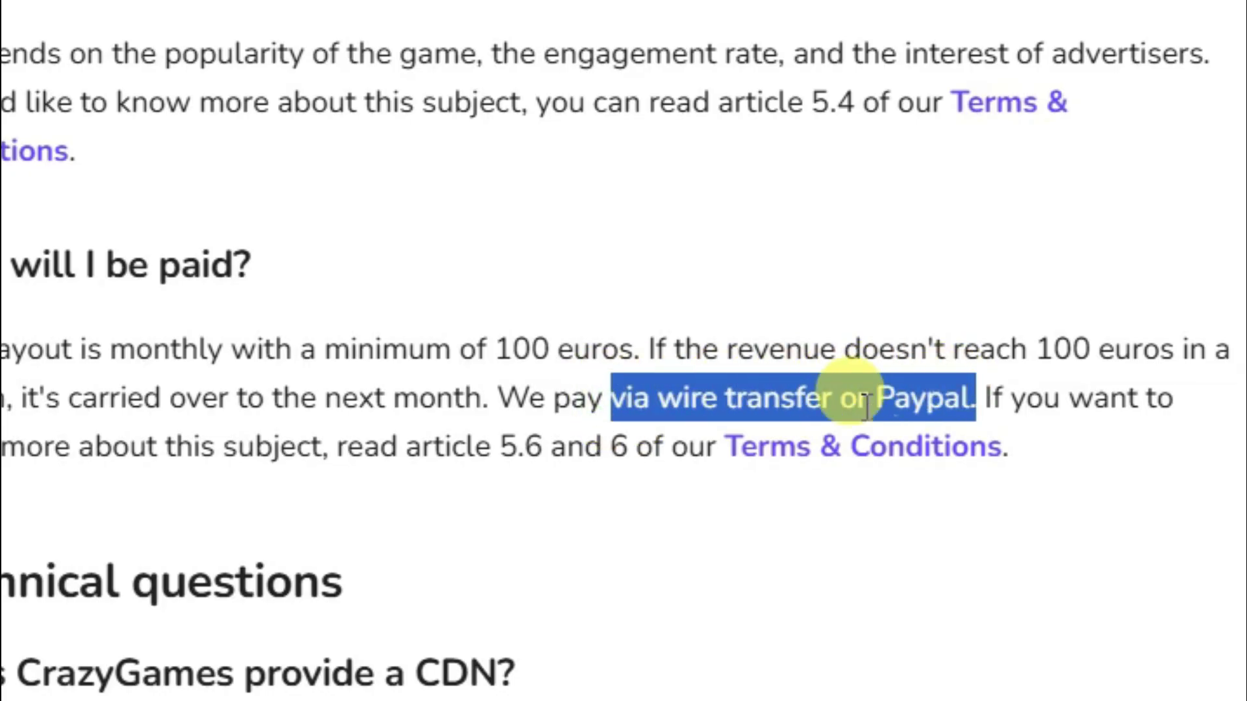